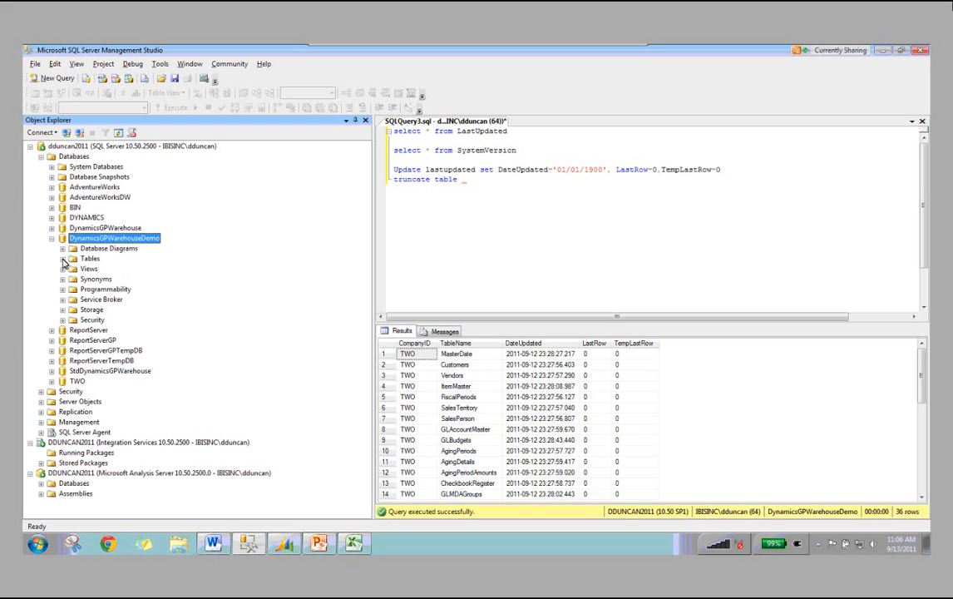
Step: Expand the table list of the DynamicsGPWarehouseDemo database and select the Customers table
left_click(62, 259)
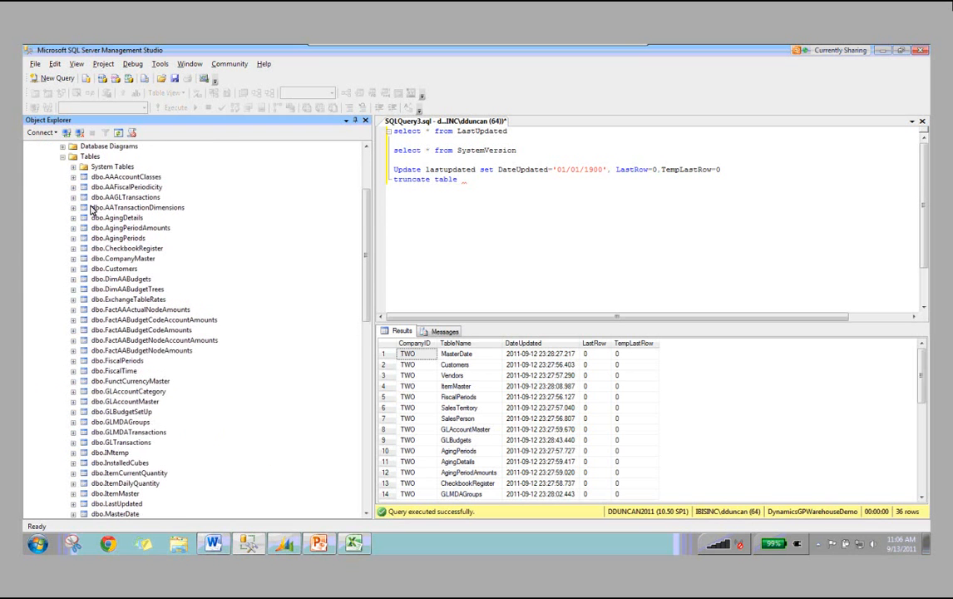
left_click(121, 272)
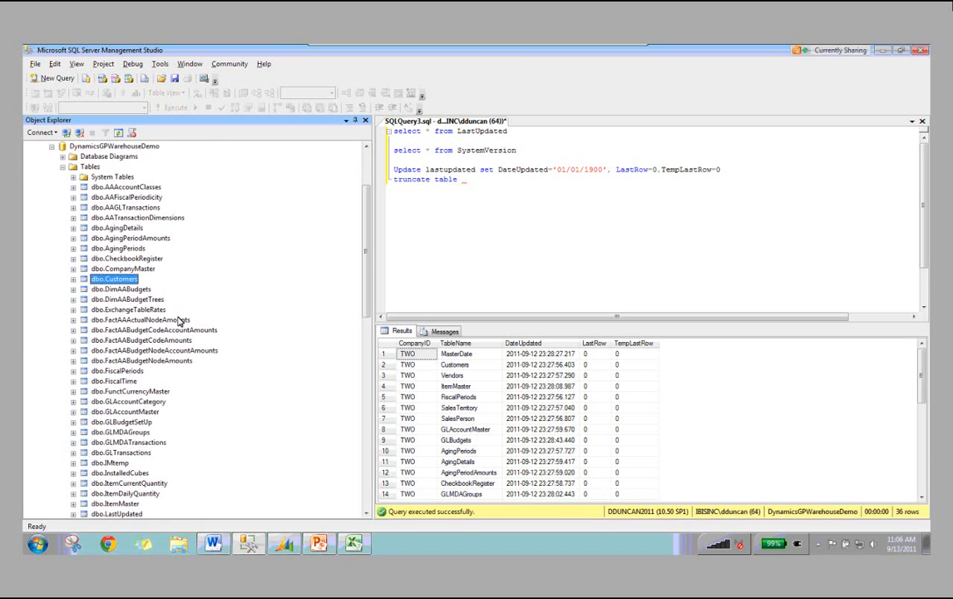
Step: Replace the Update and truncate table statements with "select * from customers" and run only that query
left_click(498, 204)
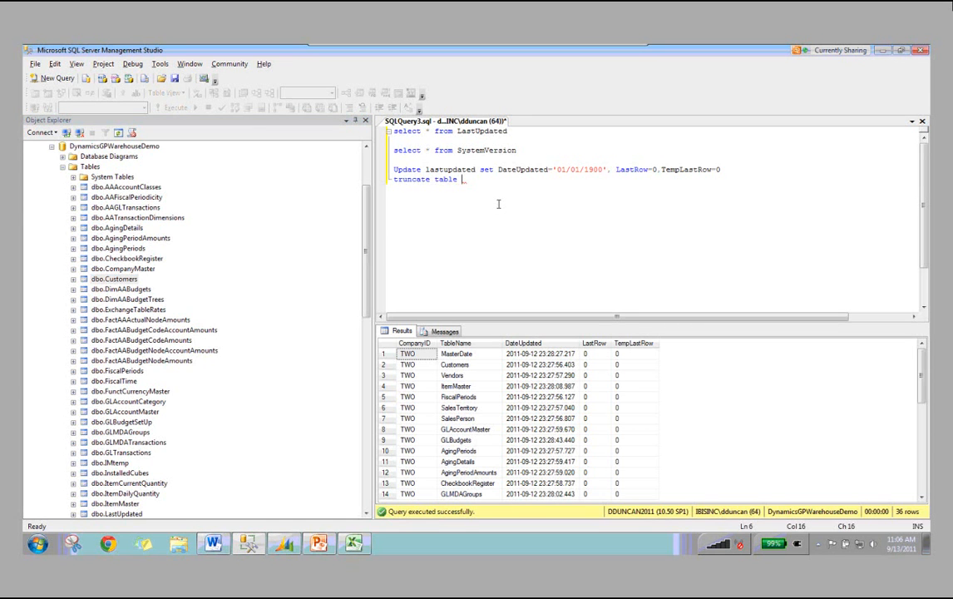
key("shift+Home")
key("shift+Up")
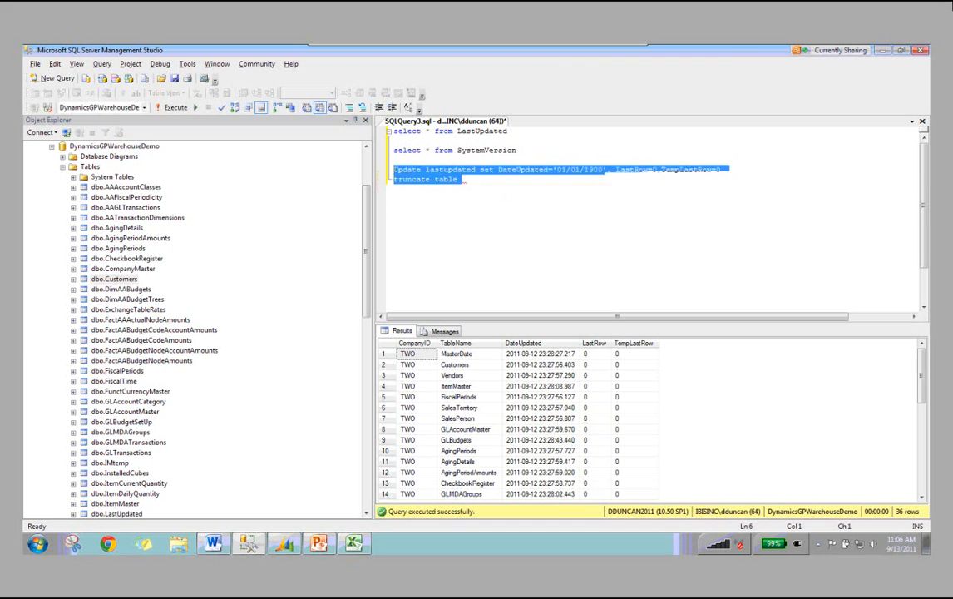
type("select * from customers")
key("shift+Home")
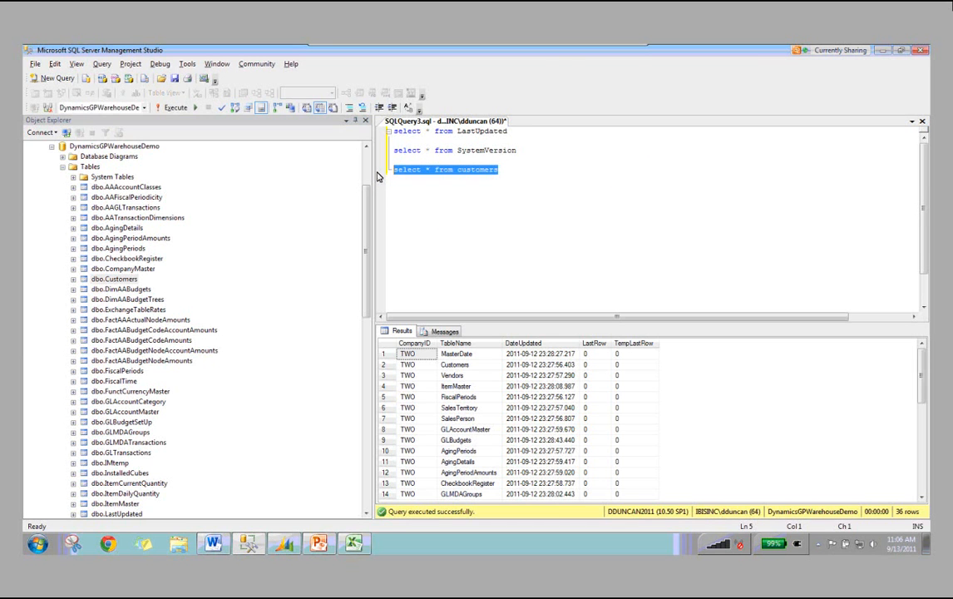
key("F5")
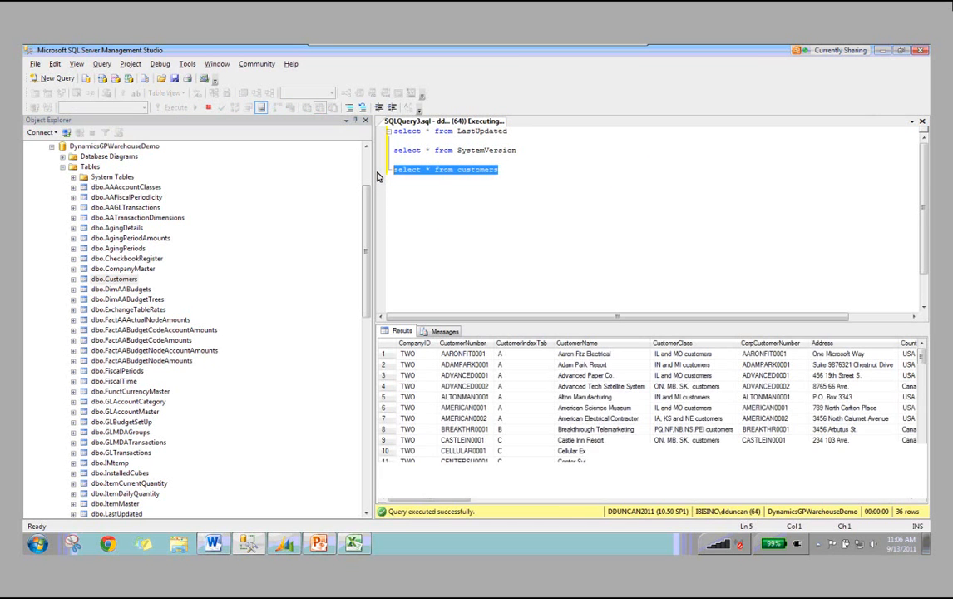
Step: Examine the CompanyID column and the first CustomerNumber value in the customers query results
left_click(423, 343)
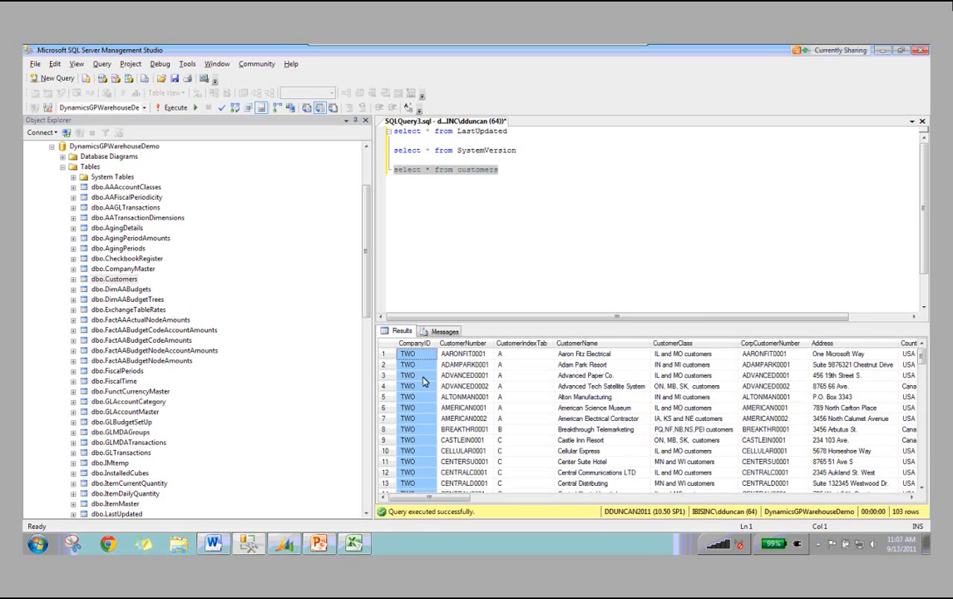
left_click(436, 354)
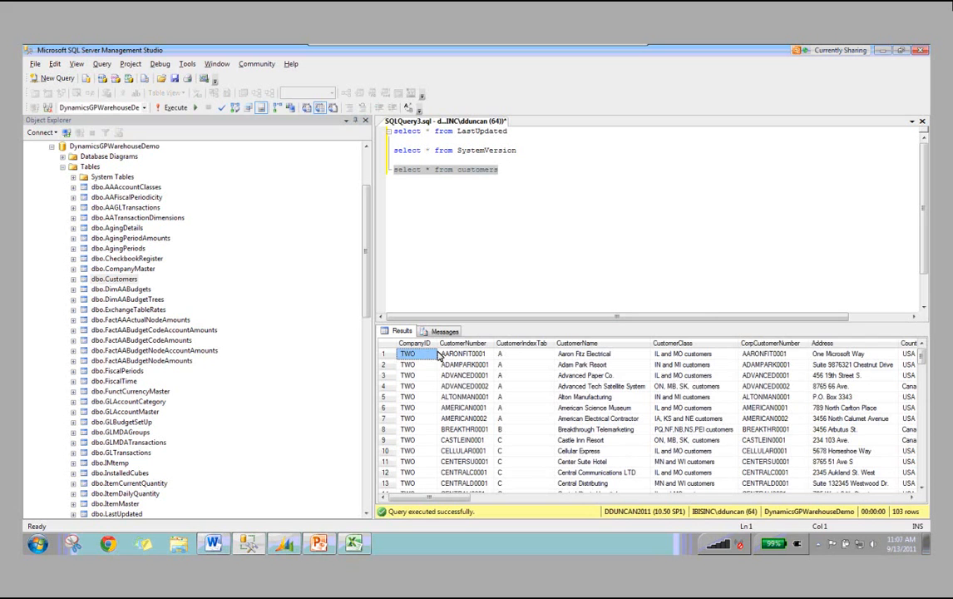
left_click(474, 355)
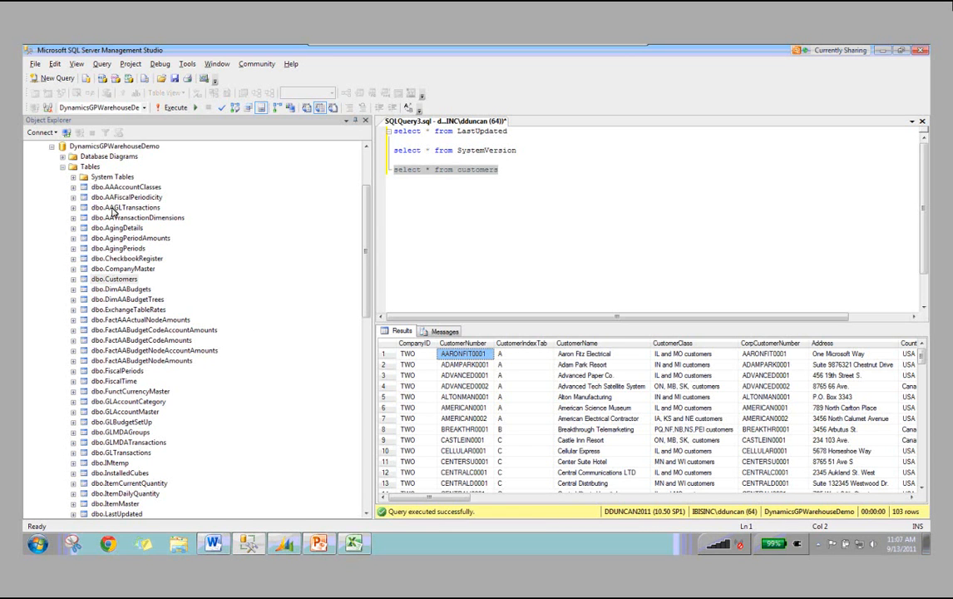
Step: Look through the DynamicsGPWarehouseDemo table list, starting with AAAccountClasses and AAFiscalPeriodicity
left_click(117, 188)
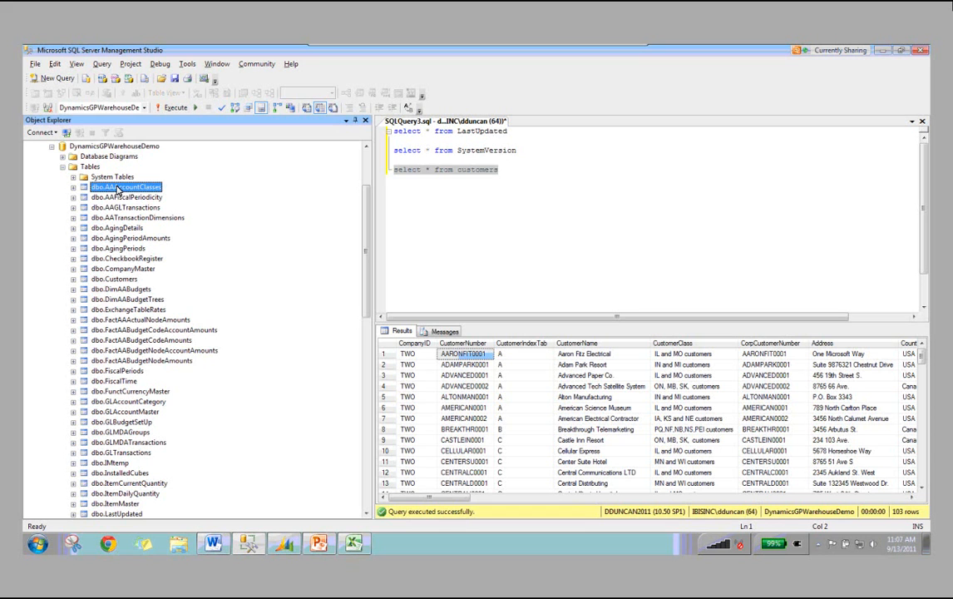
left_click(117, 197)
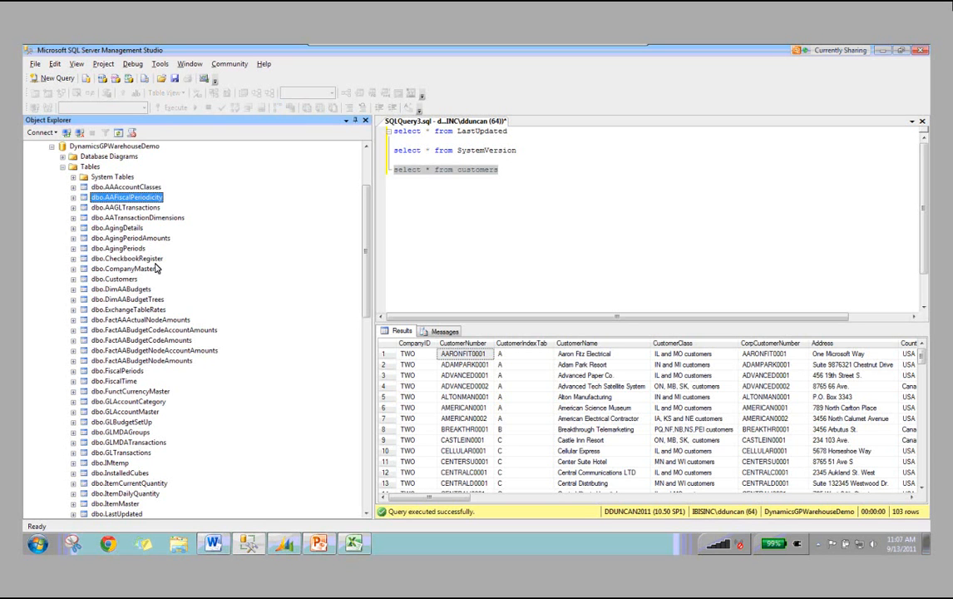
scroll(128, 408, "down", 1)
scroll(127, 408, "down", 2)
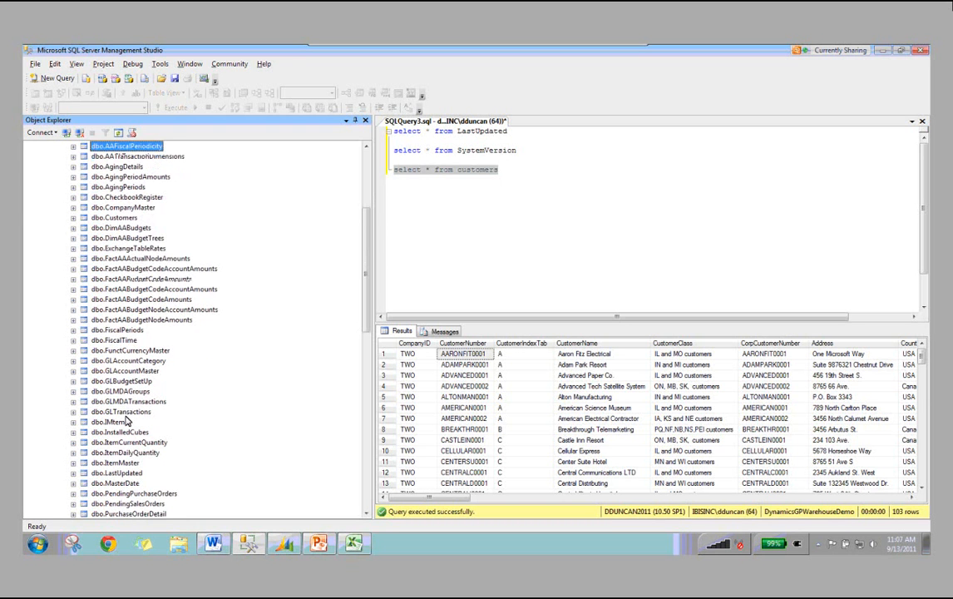
Step: Run only the "select * from LastUpdated" query and select the first TableName value in the results
left_click_drag(506, 131, 394, 132)
key("F5")
left_click(467, 355)
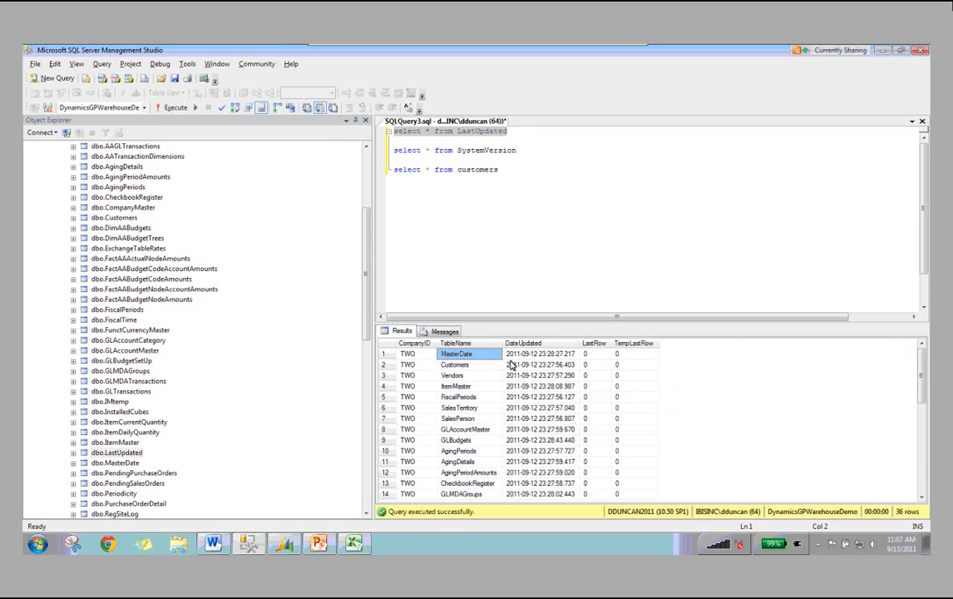
Step: Add "order by DateUpdated desc" to the LastUpdated query, run it, and check the AAGLTransactionsOpen and MasterDate rows
left_click(526, 131)
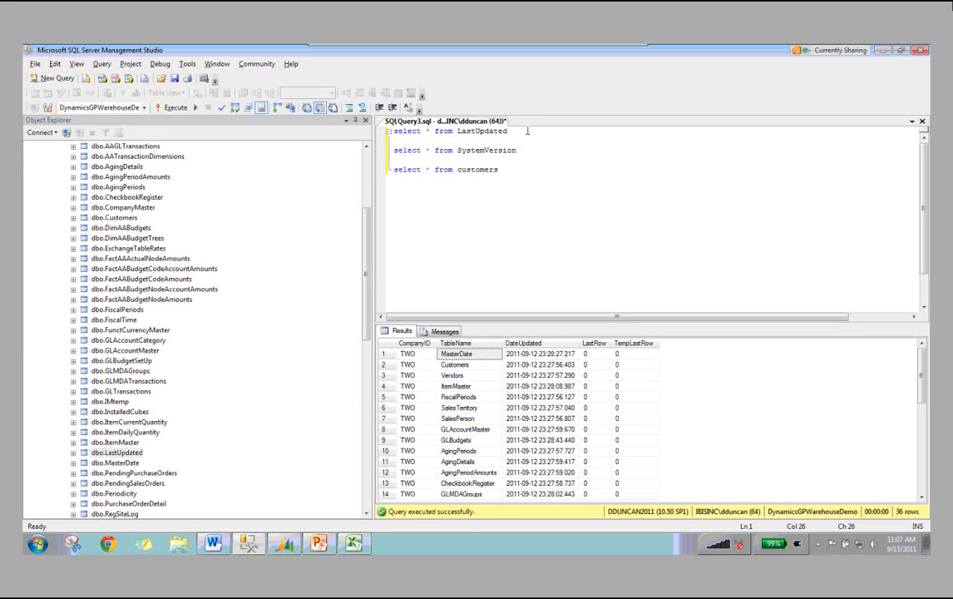
key("Return")
type("order by d")
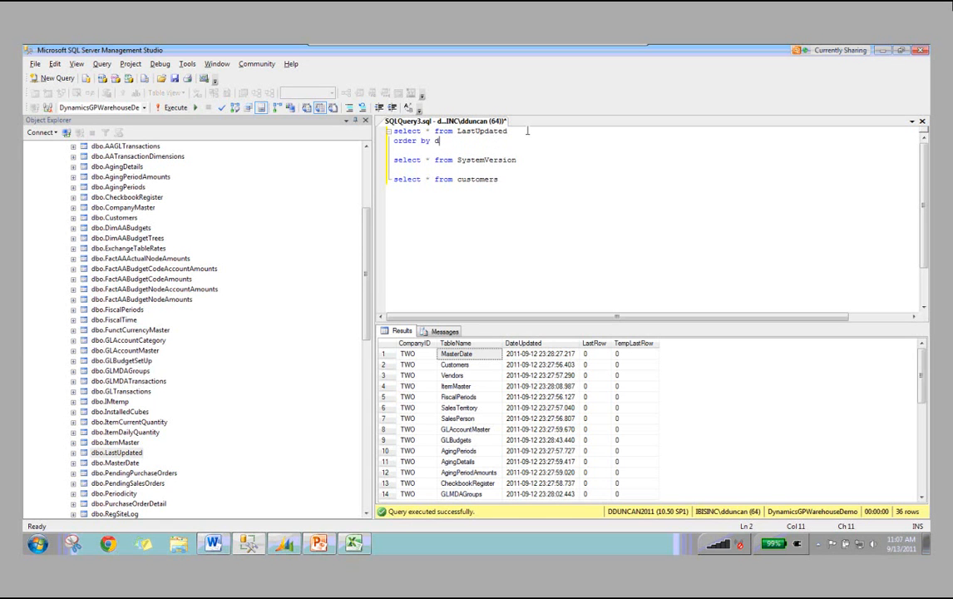
type("ate")
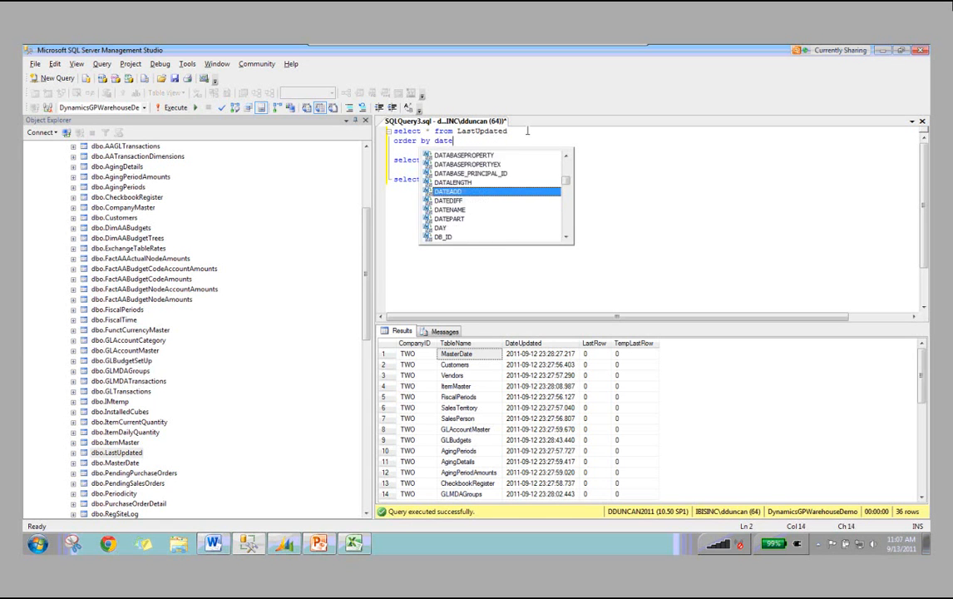
type("upd desc")
left_click_drag(508, 141, 399, 131)
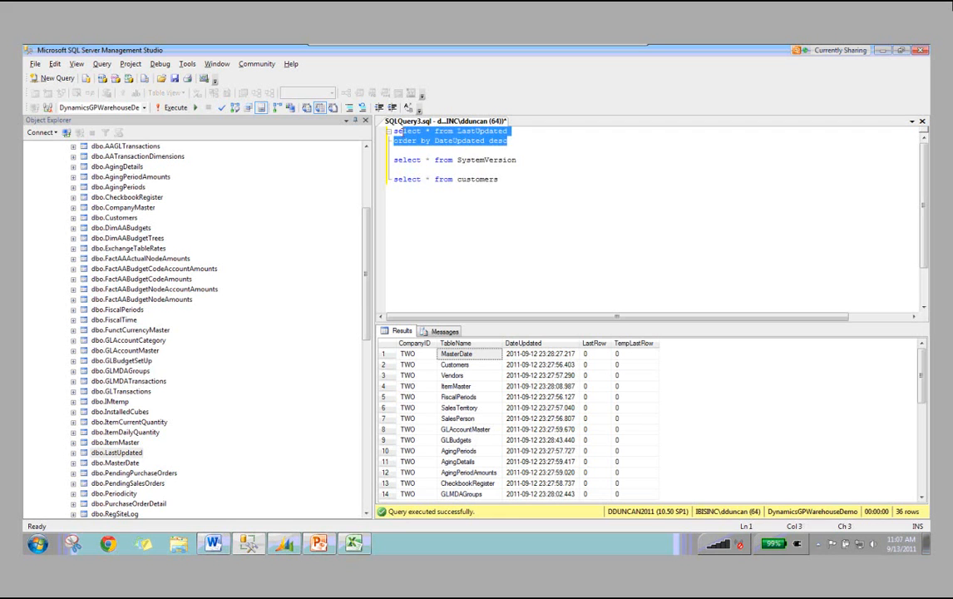
key("F5")
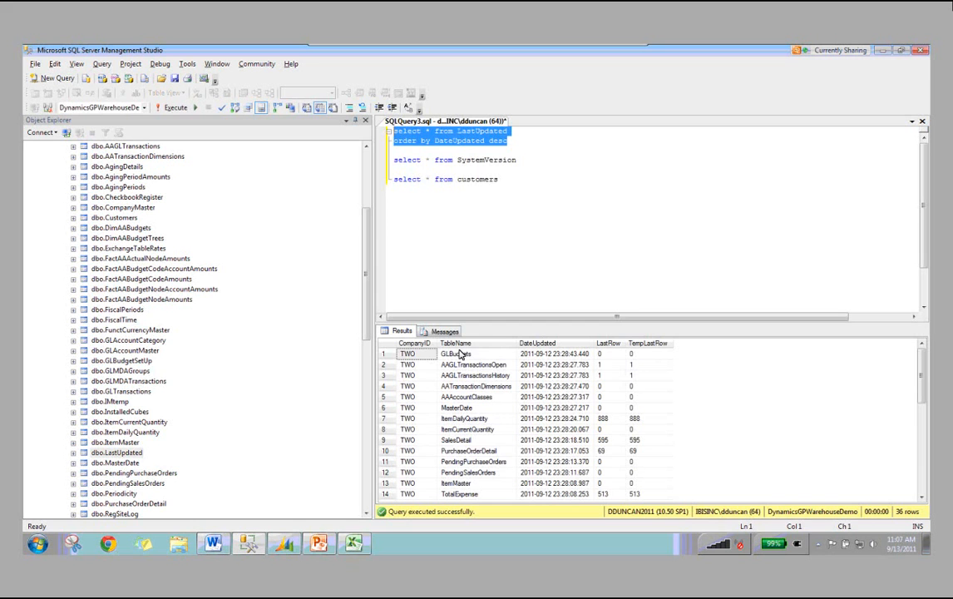
left_click(466, 364)
left_click(465, 407)
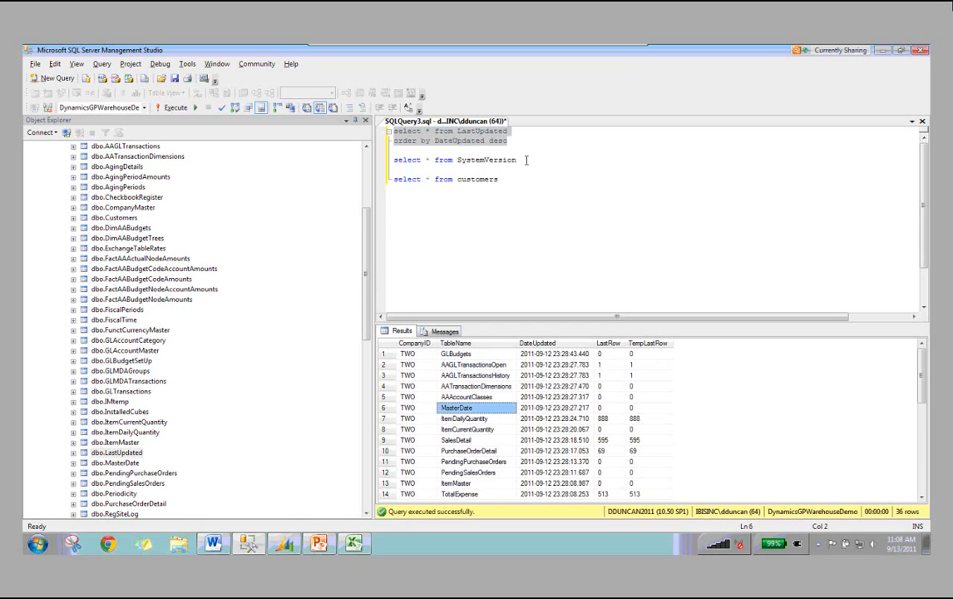
Step: Run only the "select * from SystemVersion" query and inspect its company, source database, source server and warehouse server values
left_click(516, 160)
key("shift+Home")
key("F5")
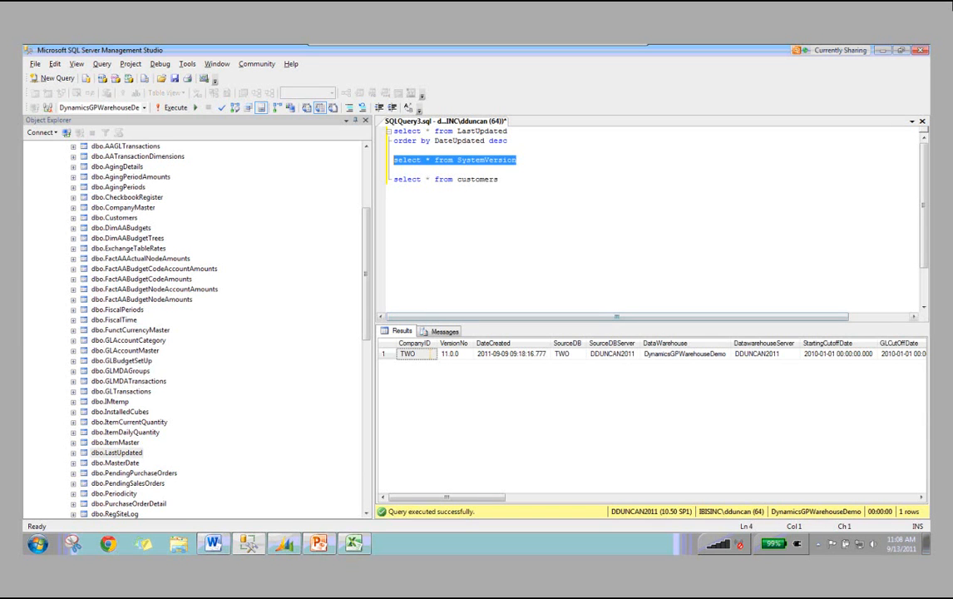
left_click(426, 422)
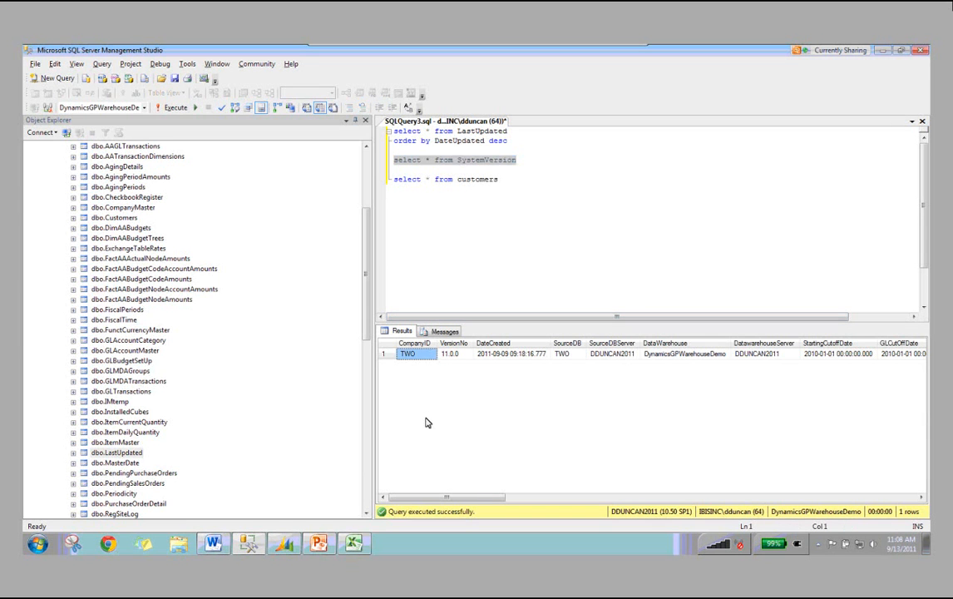
left_click(612, 354)
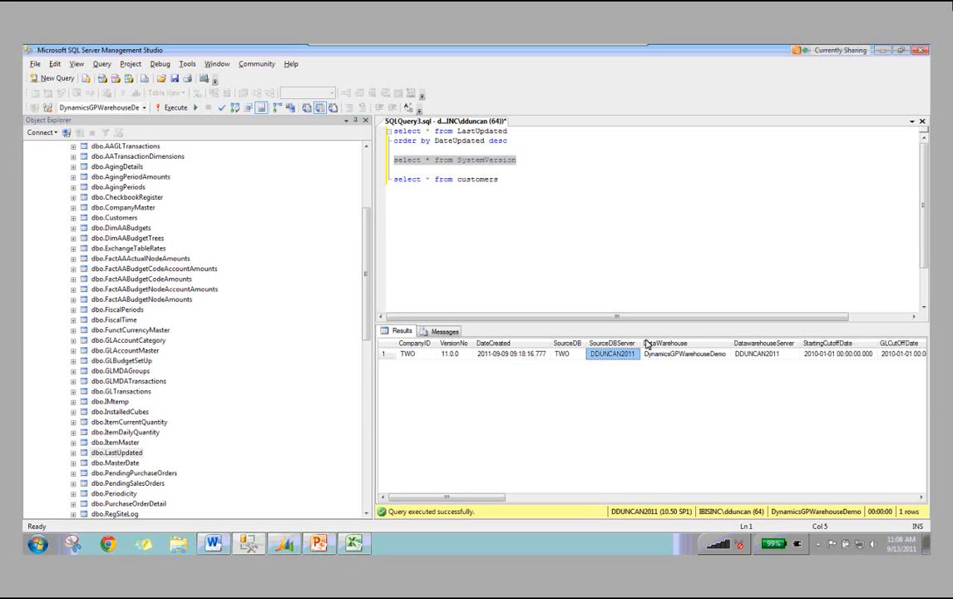
left_click(617, 355)
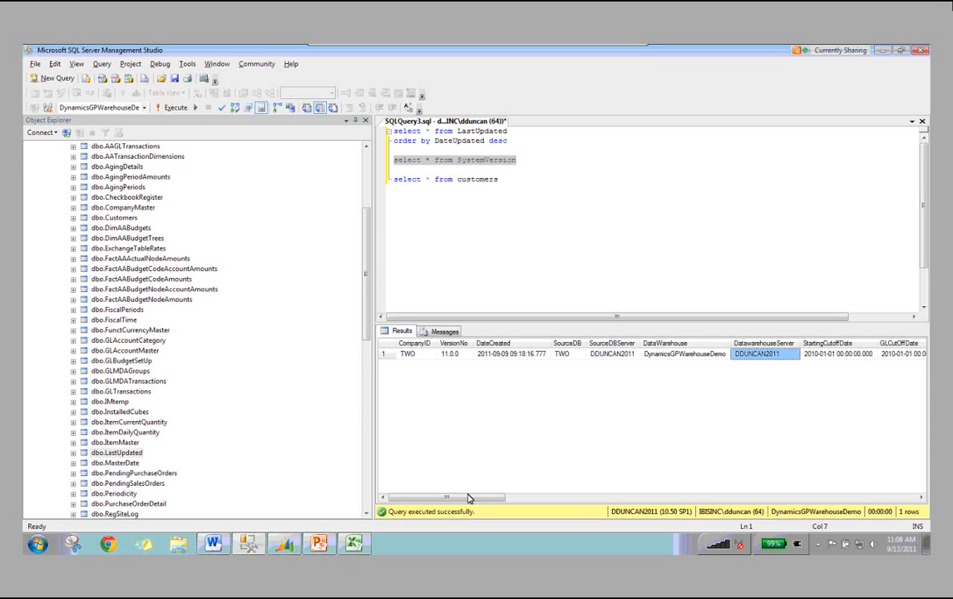
left_click(569, 355)
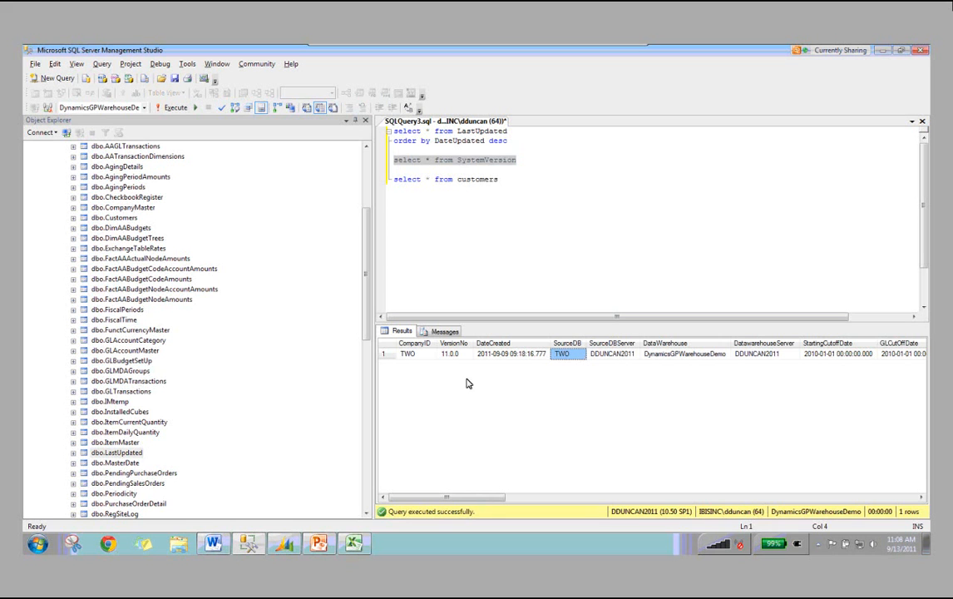
Step: Expand the DynamicsGPWarehouseDemo folder in the MSDB stored packages of the Integration Services server
left_click_drag(365, 298, 371, 283)
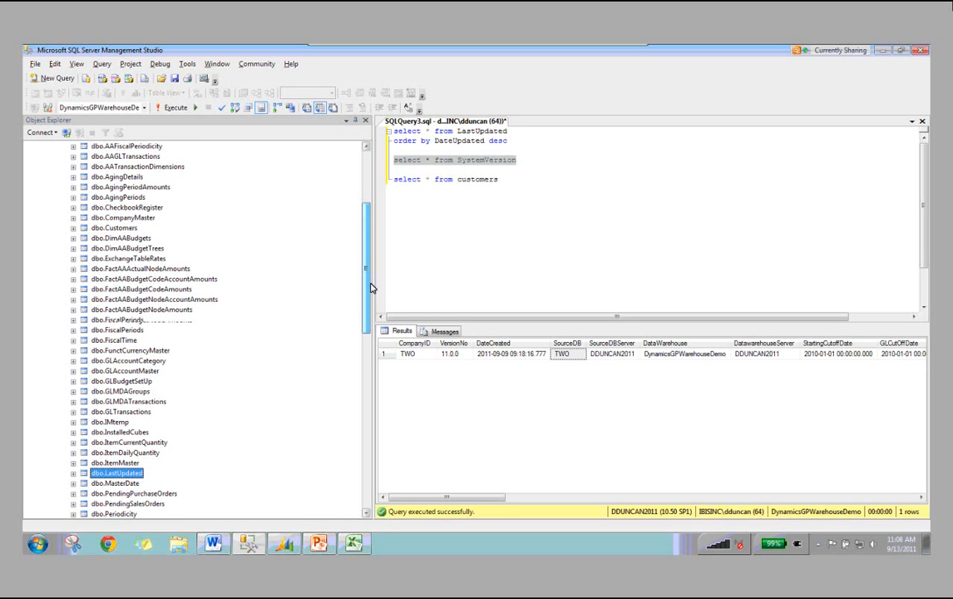
scroll(371, 287, "up", 1)
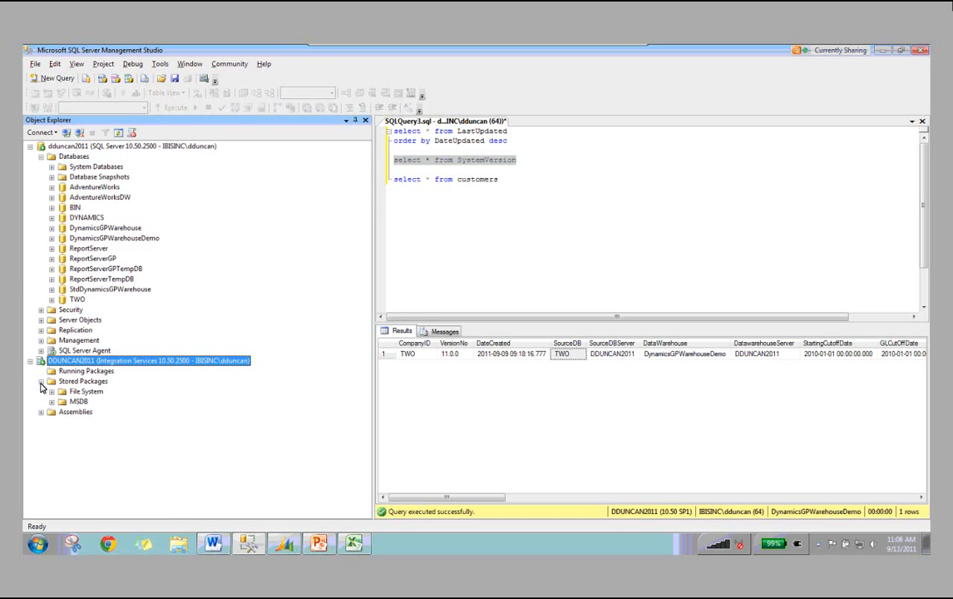
left_click(51, 401)
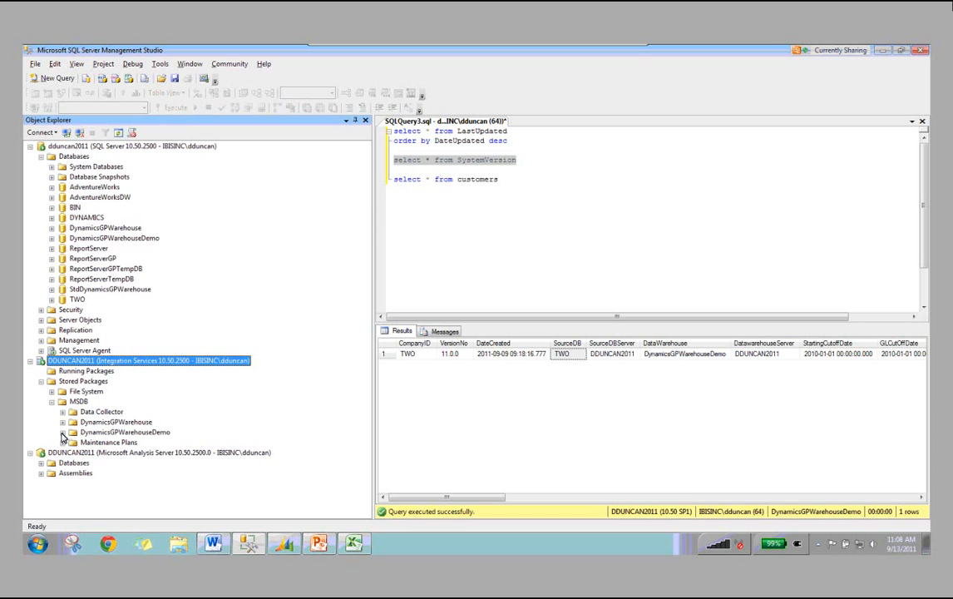
left_click(63, 434)
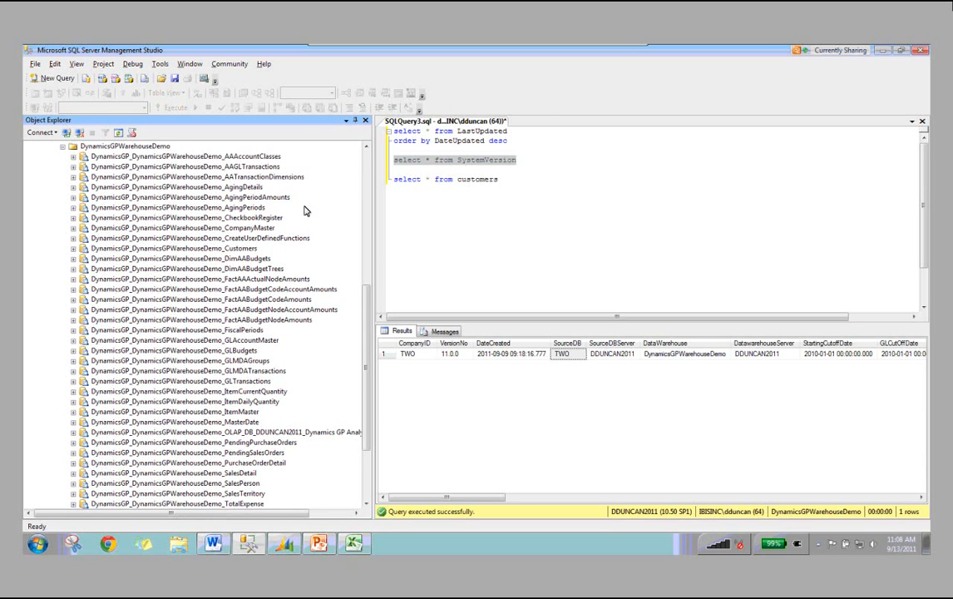
Step: Look through the DynamicsGPWarehouseDemo packages from AAAccountClasses to AgingDetails, and select the Customers package
left_click(254, 160)
left_click(253, 168)
left_click(253, 178)
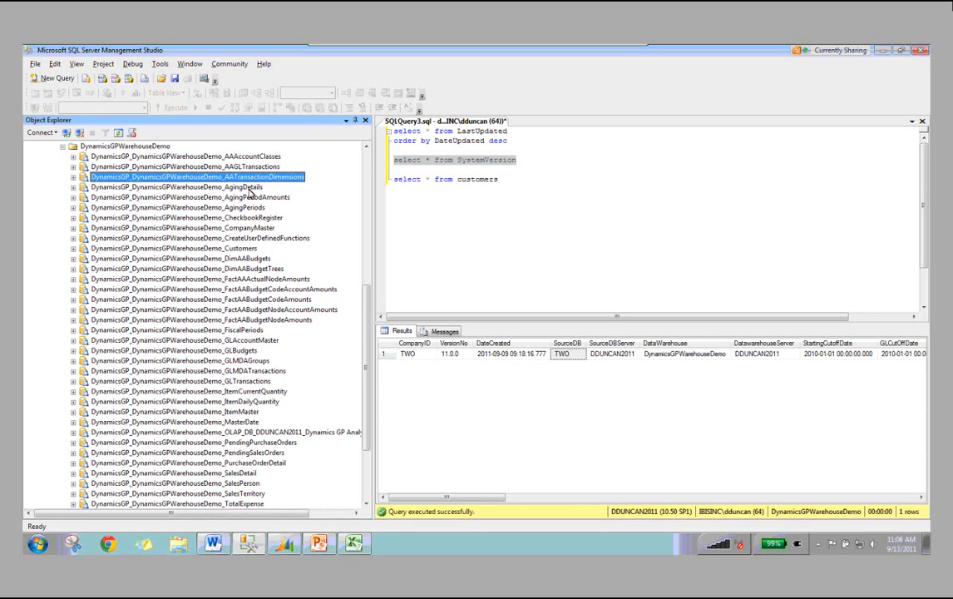
left_click(256, 187)
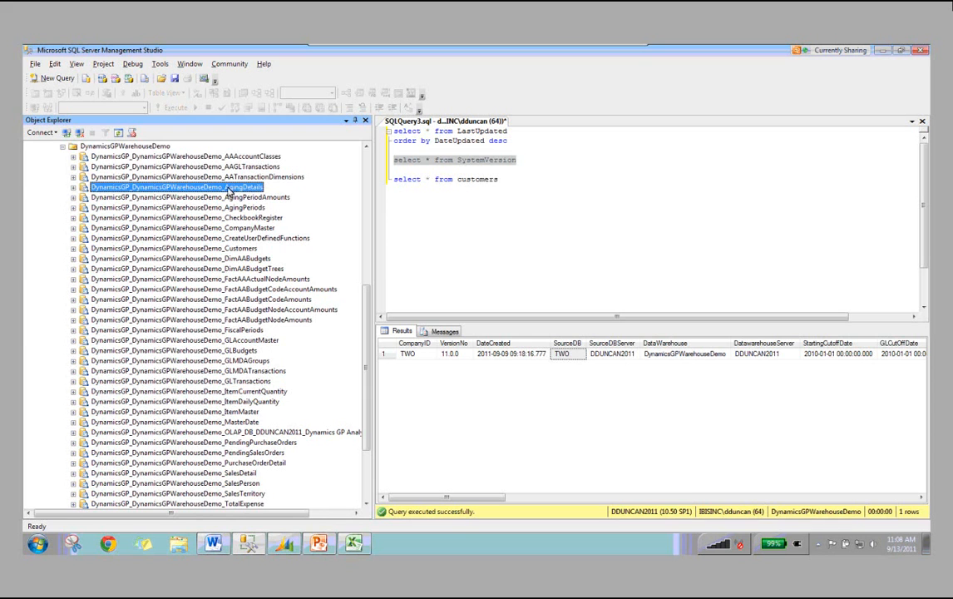
left_click(228, 249)
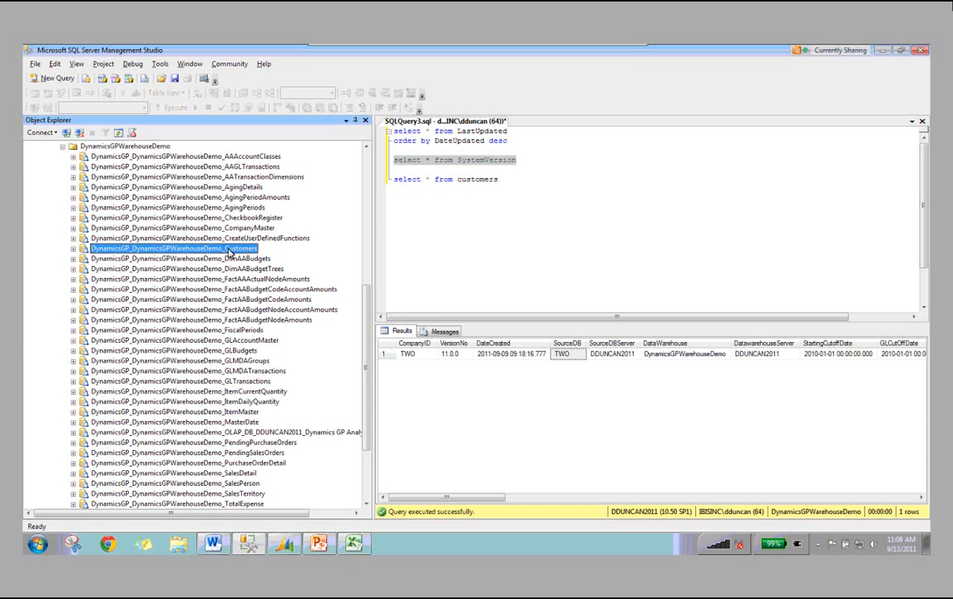
Step: Run only the "select * from customers" query again and reselect the matching Customers package in the stored packages
left_click_drag(509, 179, 394, 178)
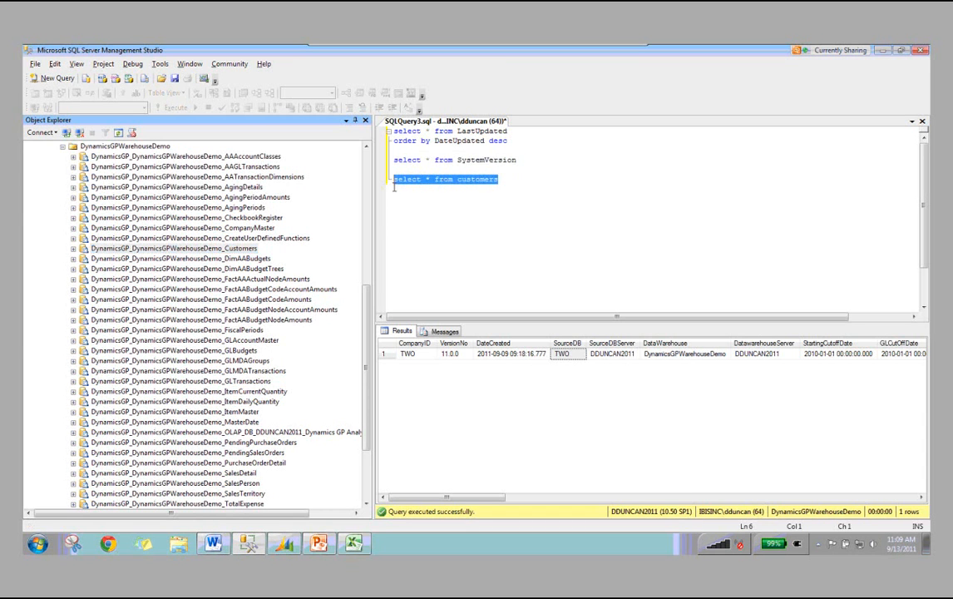
key("F5")
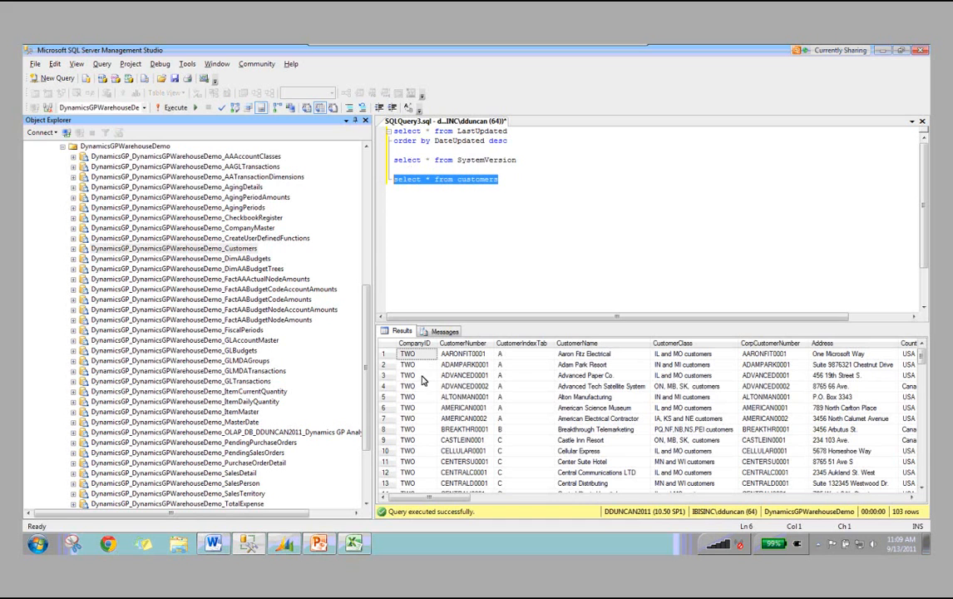
left_click(199, 249)
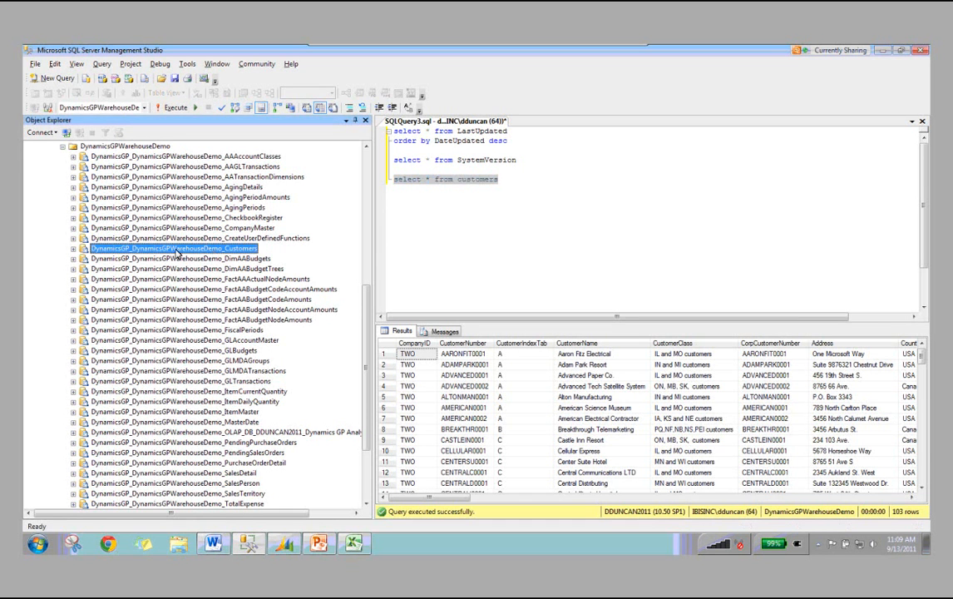
left_click(180, 237)
left_click(176, 248)
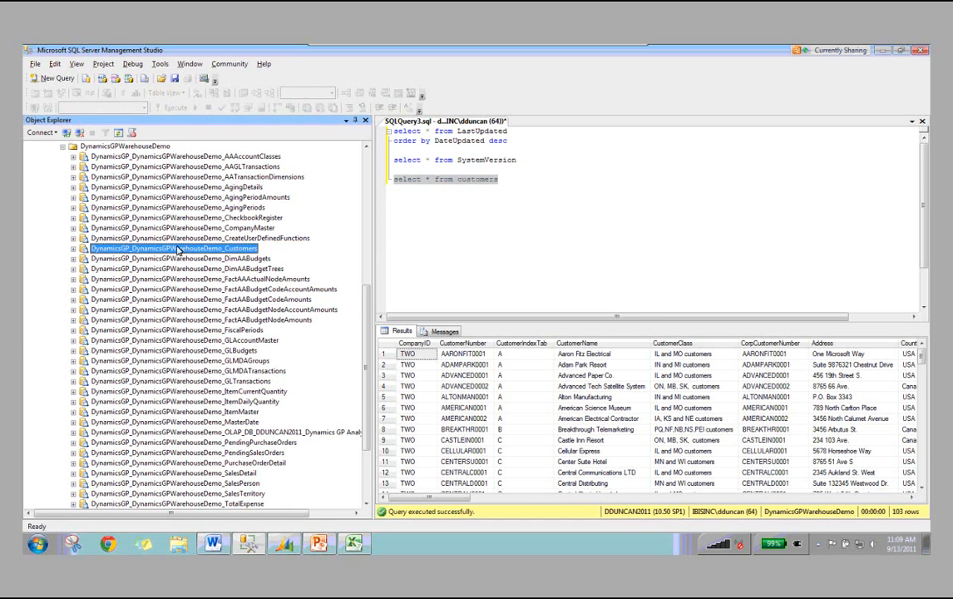
Step: Check the commands offered for the Customers package, and select the DynamicsGP_TWO_to_DynamicsGPWarehouseDemo_Package_Master package
right_click(154, 250)
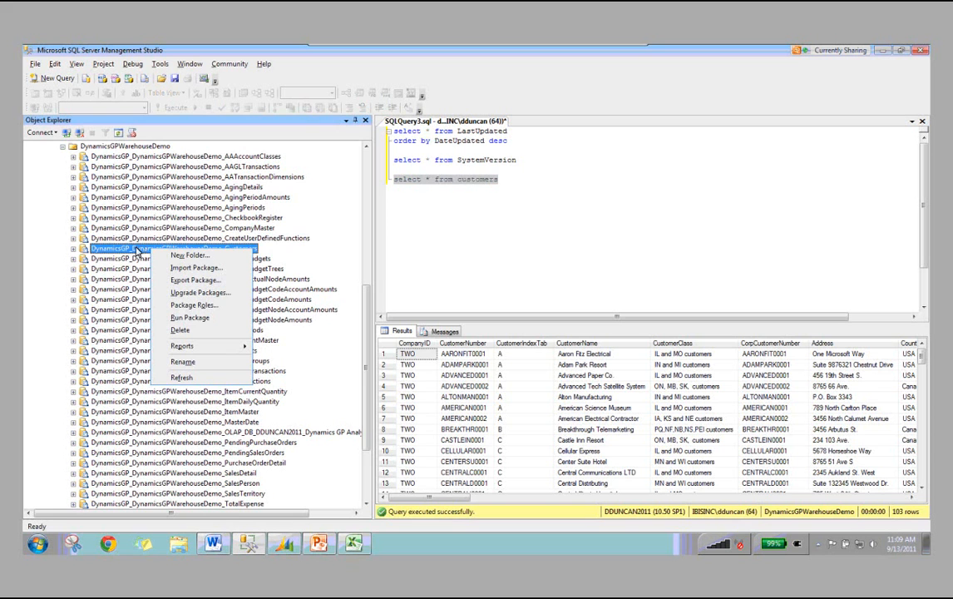
left_click(369, 296)
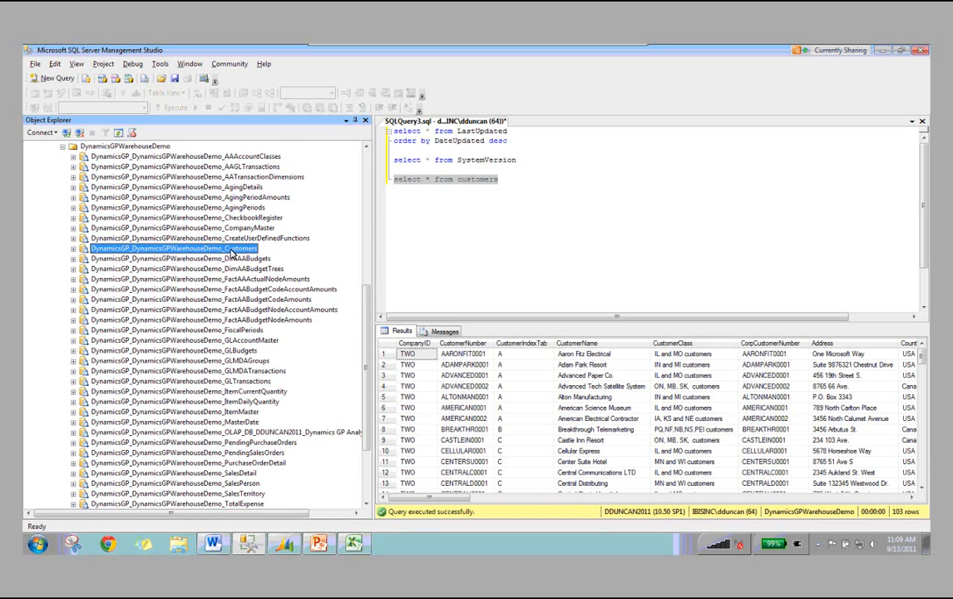
left_click_drag(367, 298, 367, 306)
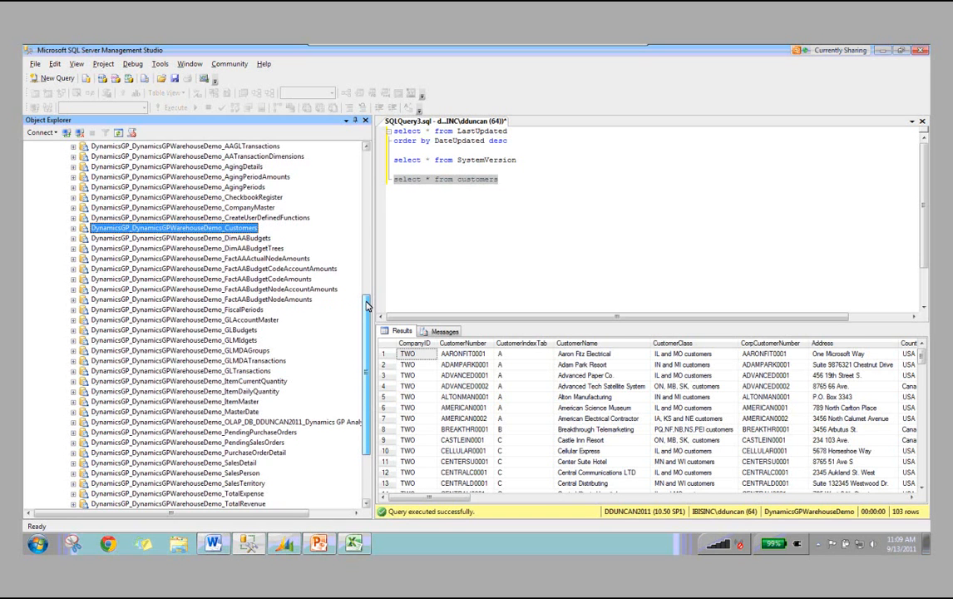
left_click_drag(367, 306, 366, 335)
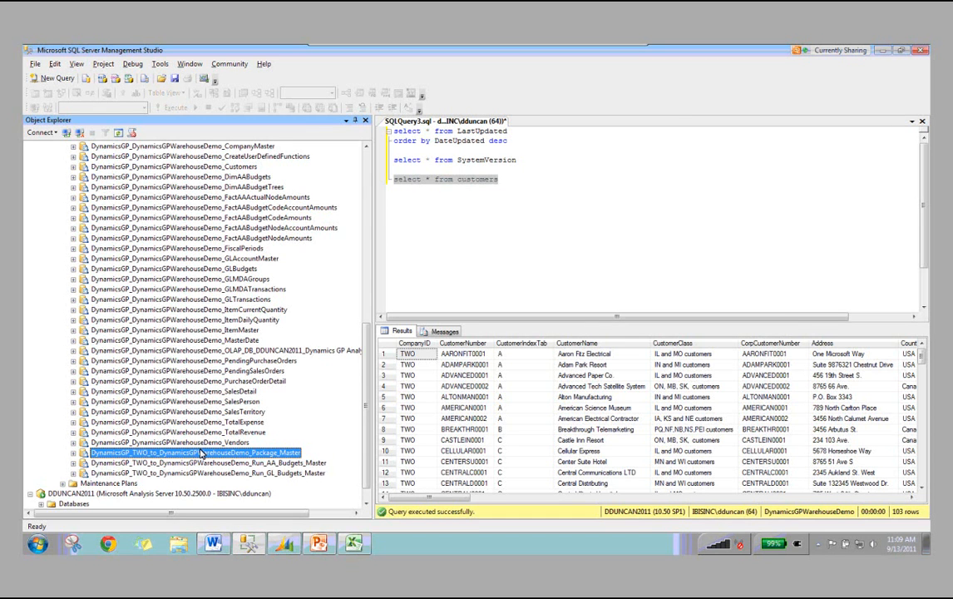
Step: Look through the individual DynamicsGPWarehouseDemo packages from AATransactionDimensions to Customers
scroll(200, 454, "up", 2)
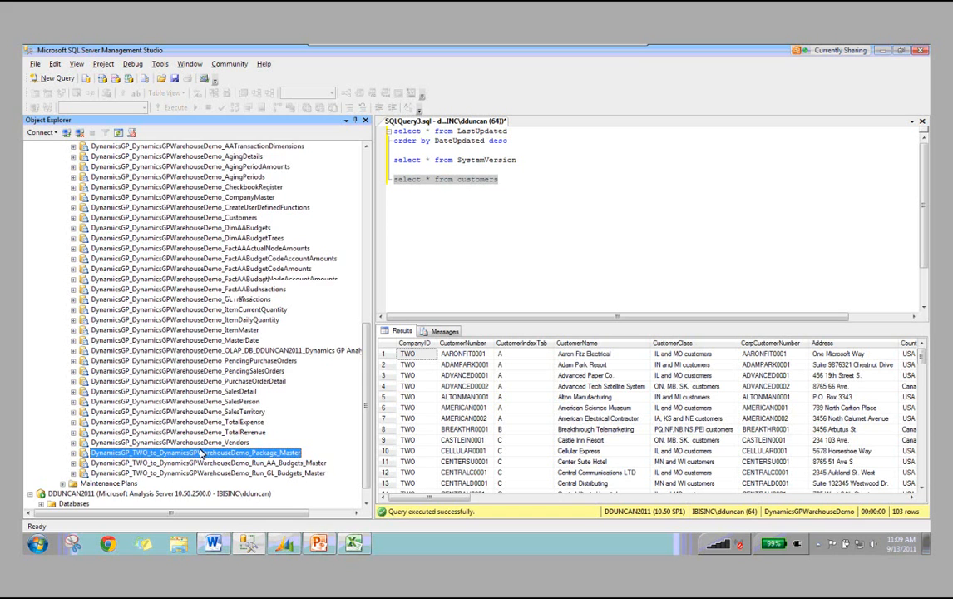
scroll(200, 454, "up", 1)
scroll(204, 454, "up", 1)
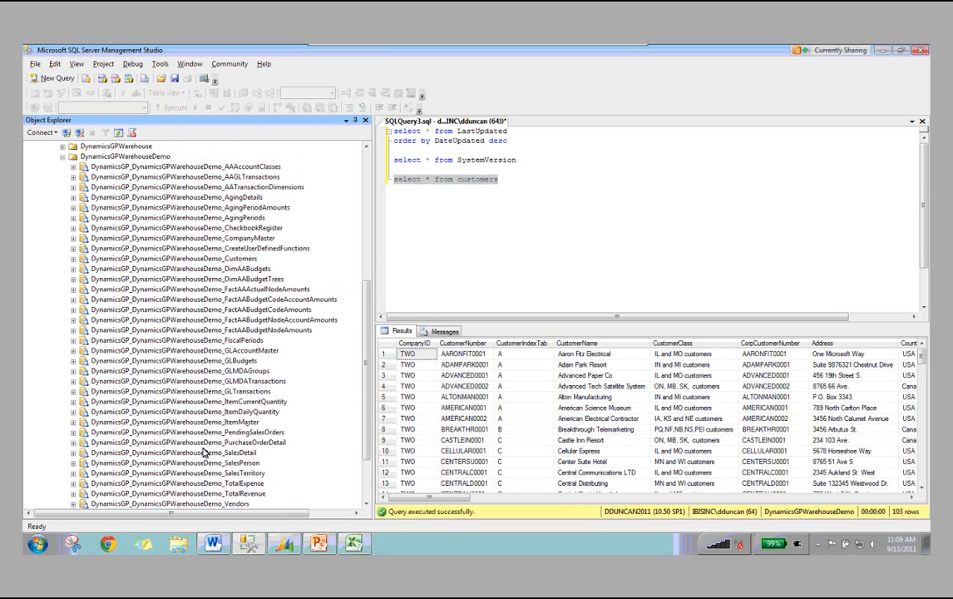
left_click(233, 190)
left_click(234, 199)
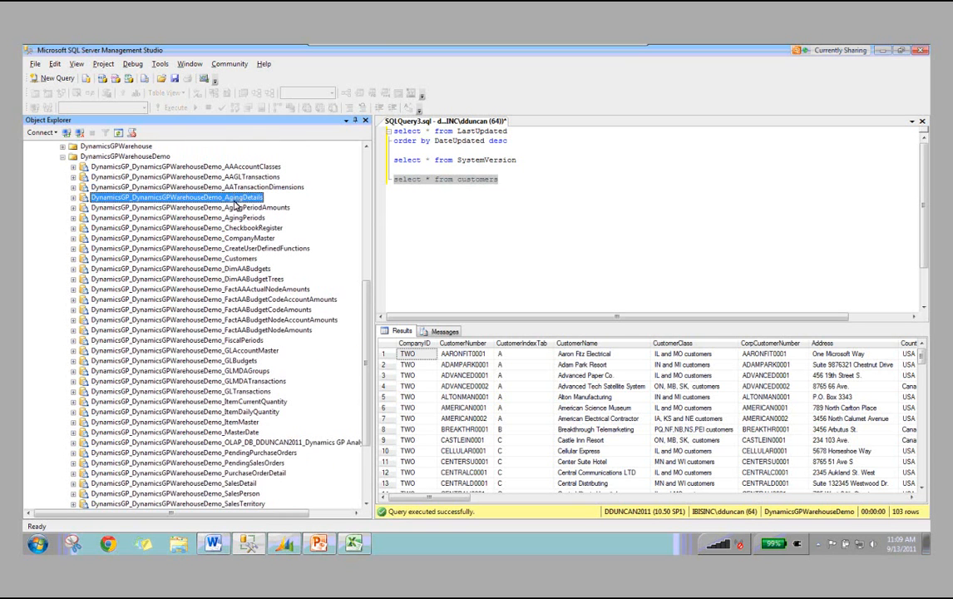
left_click(235, 208)
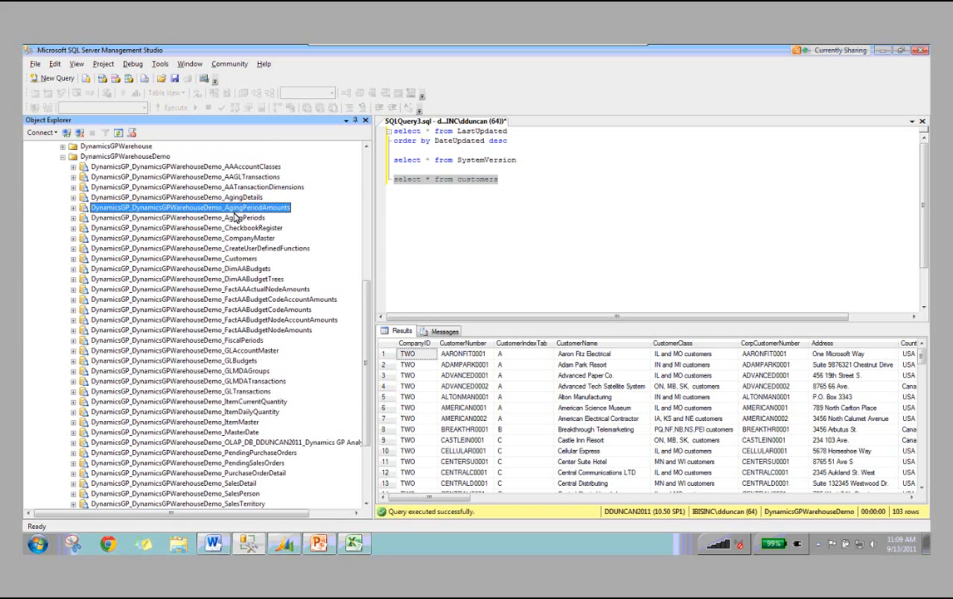
left_click(234, 241)
left_click(234, 250)
left_click(235, 261)
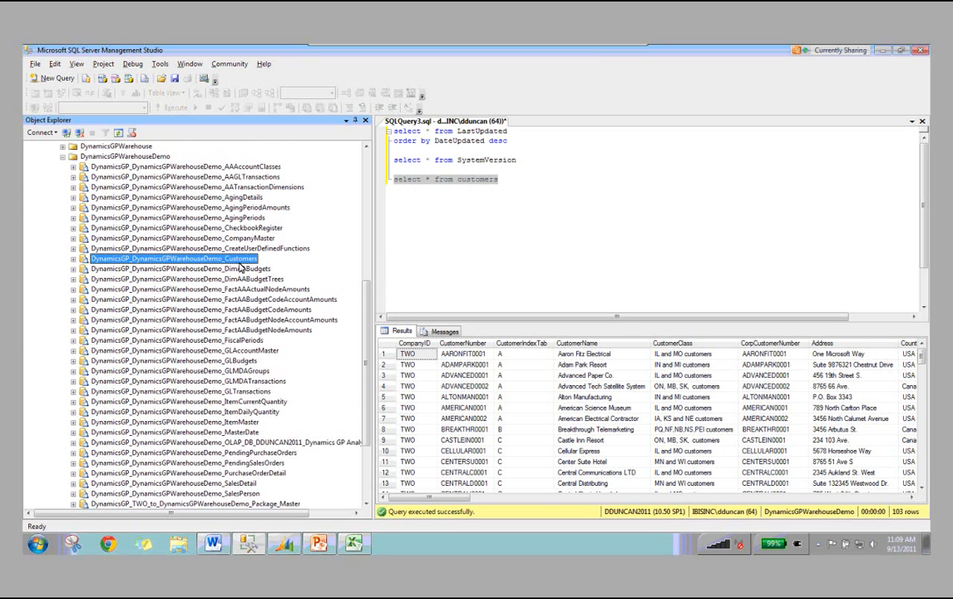
Step: Review the three master packages in turn: Package_Master, Run_AA_Budgets_Master and Run_GL_Budgets_Master
scroll(240, 266, "down", 2)
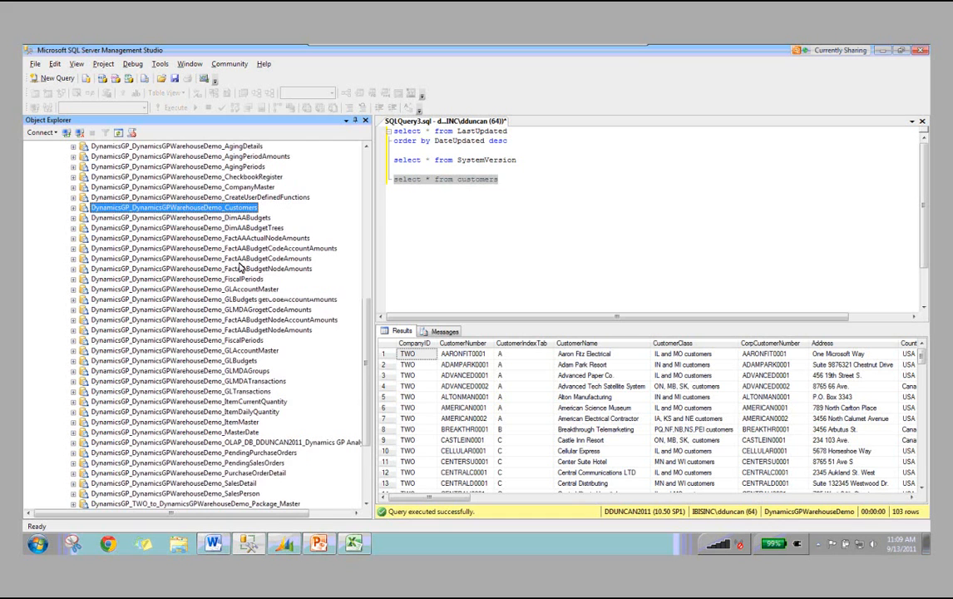
scroll(240, 266, "down", 1)
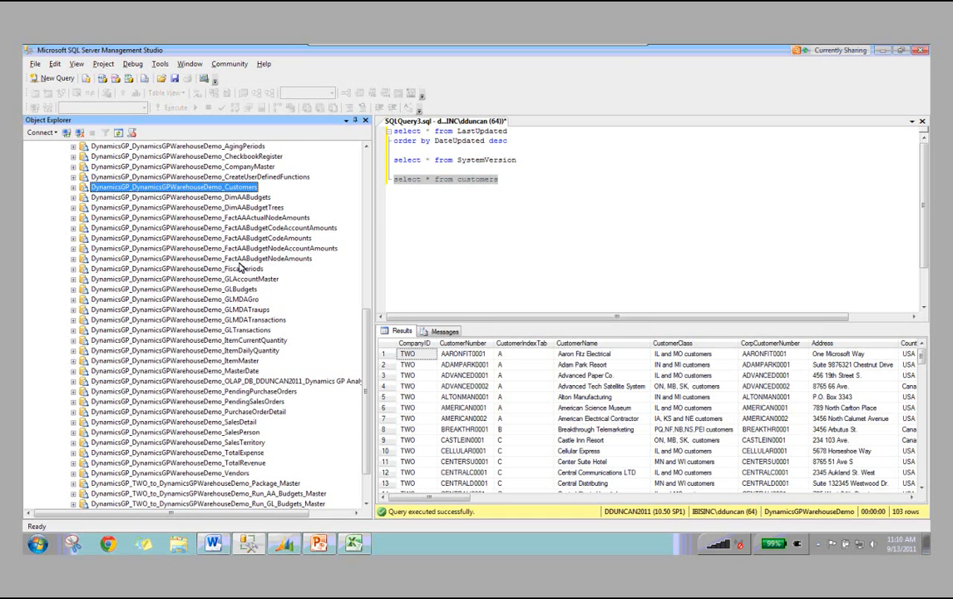
scroll(236, 358, "down", 1)
left_click(233, 452)
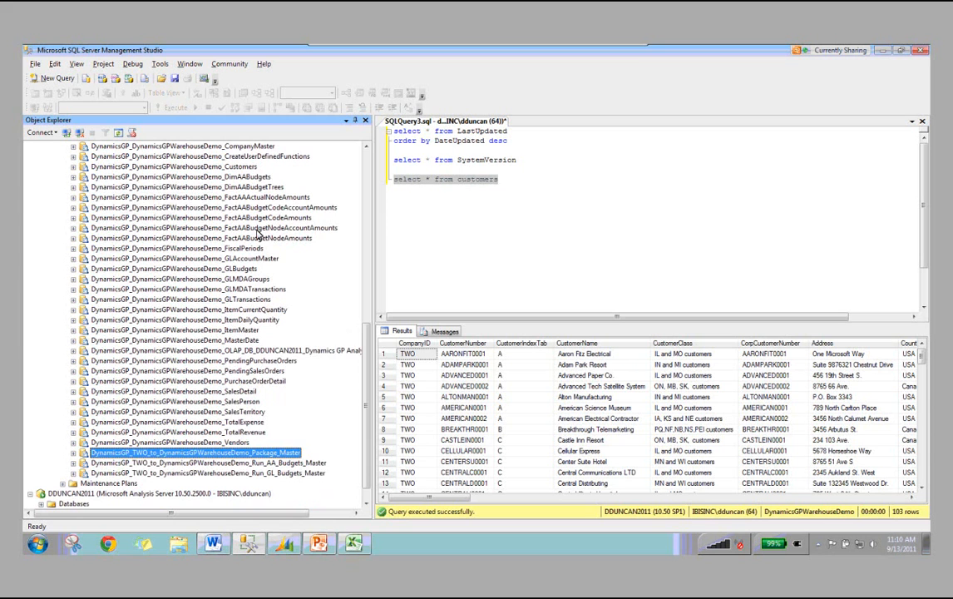
left_click(233, 208)
left_click(184, 454)
left_click(249, 463)
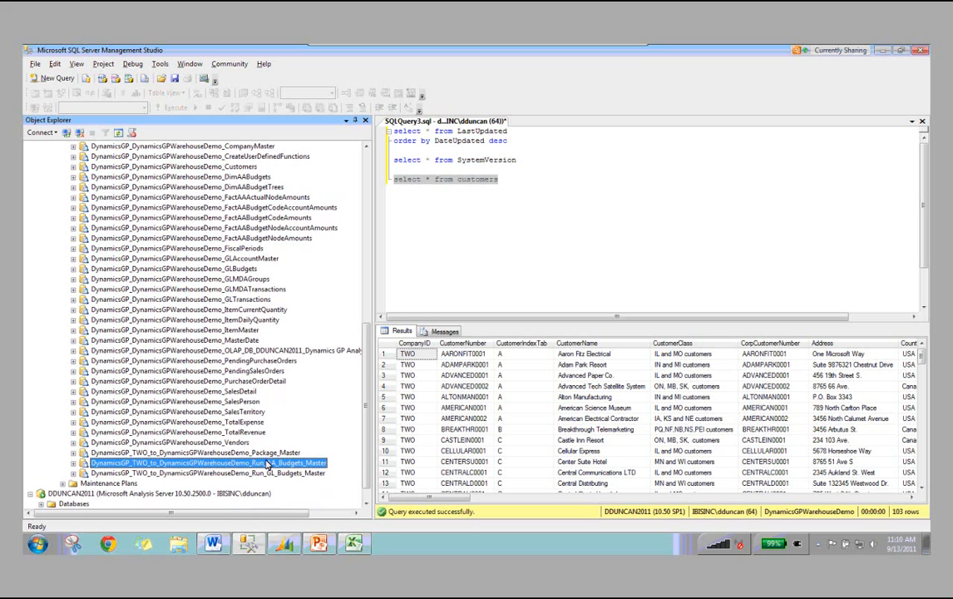
left_click(276, 473)
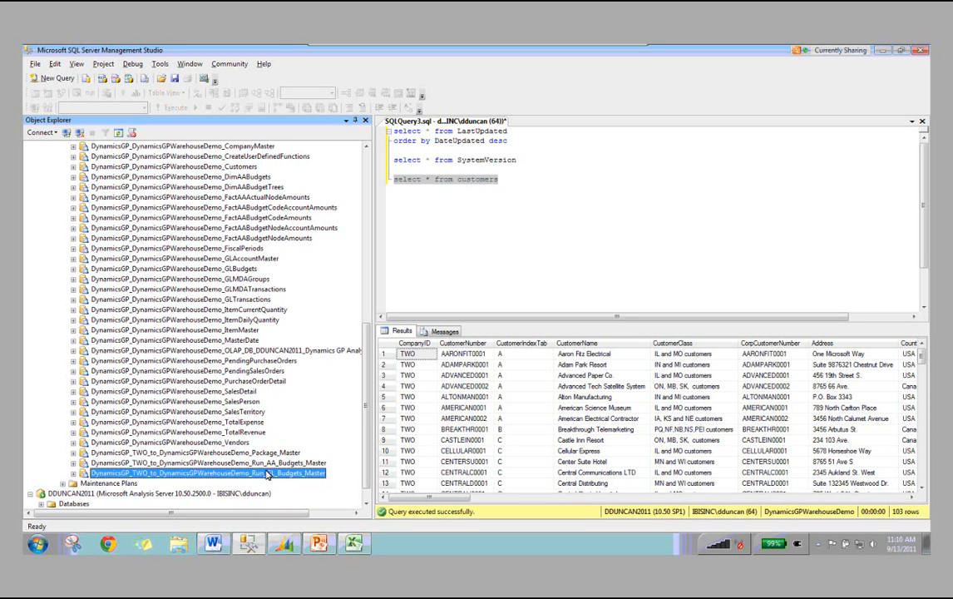
Step: Read the full name of the OLAP_DB package, and reselect the Package_Master and Run_GL_Budgets_Master packages
left_click(227, 351)
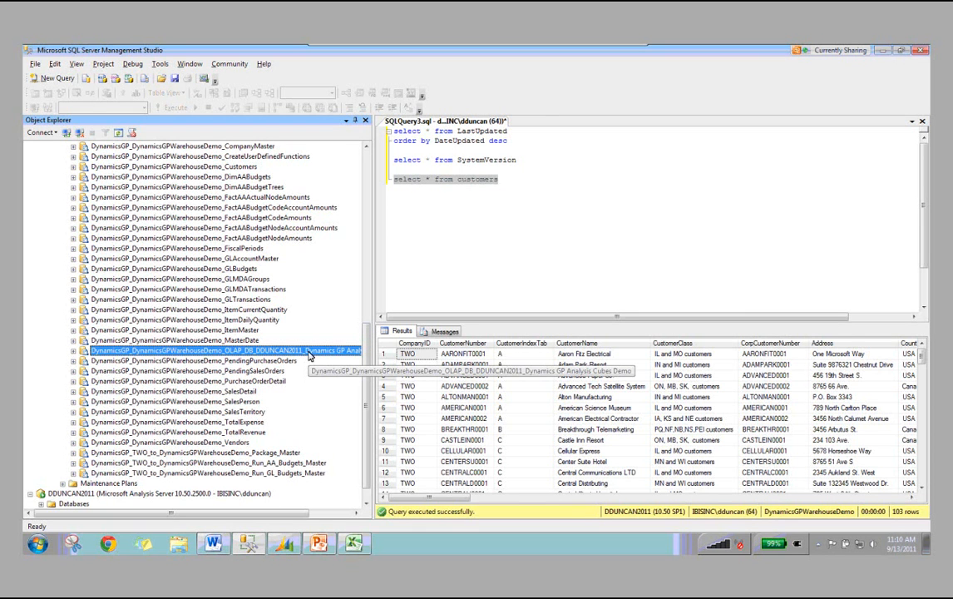
left_click(281, 454)
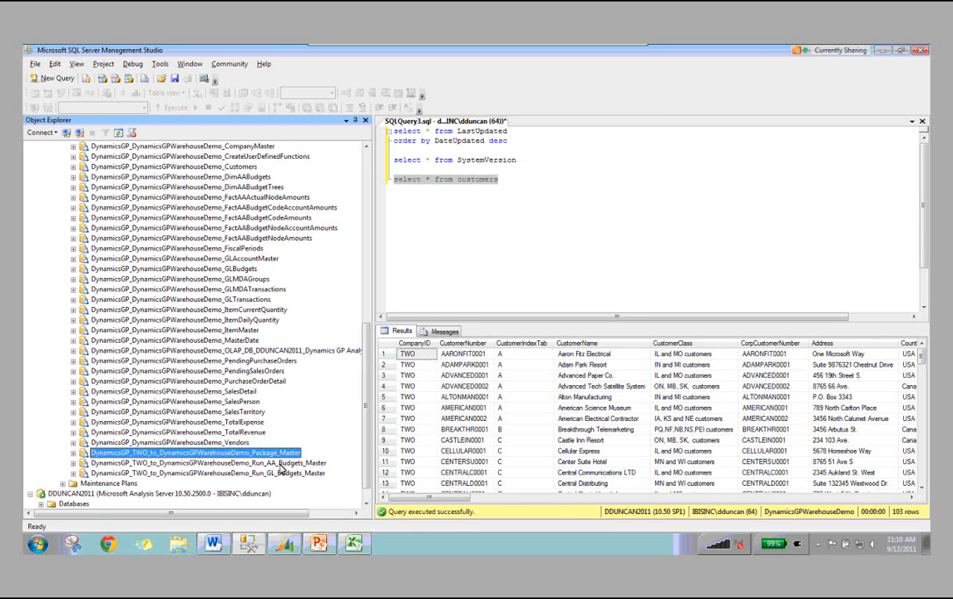
left_click(281, 473)
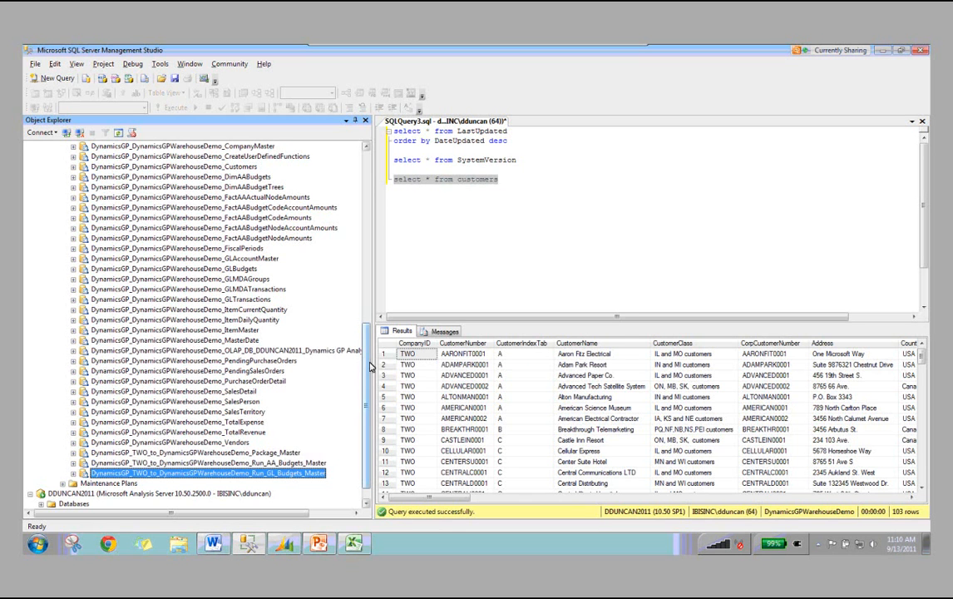
Step: Collapse the DynamicsGPWarehouseDemo package folder and show the server types available for a new connection
left_click_drag(370, 366, 372, 158)
left_click(62, 432)
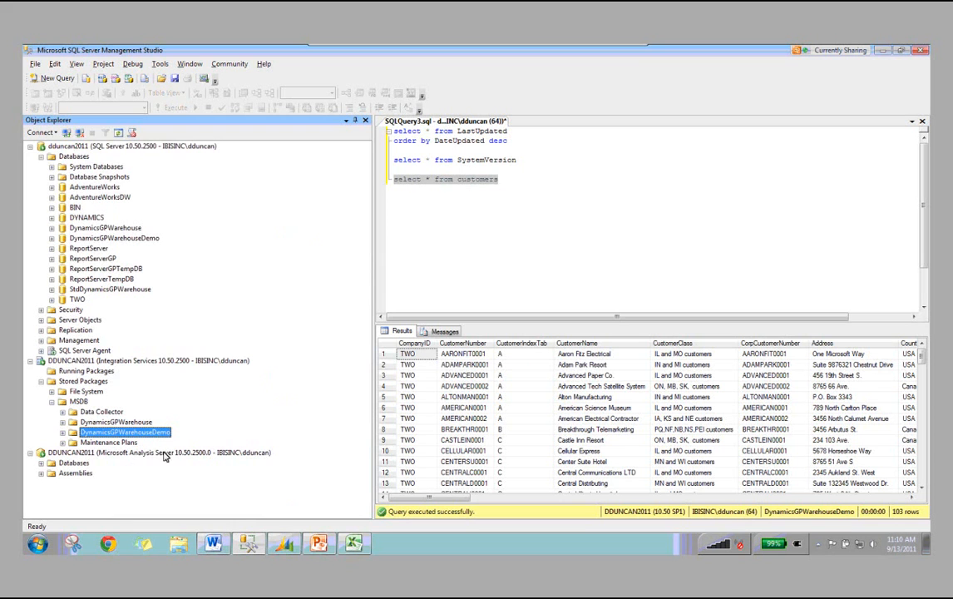
left_click(46, 130)
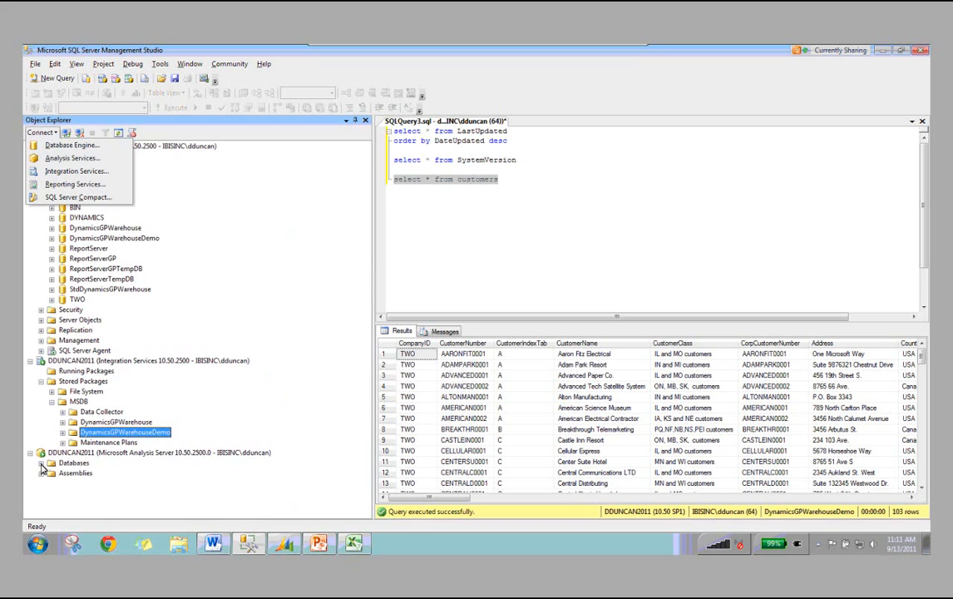
Step: Expand the Analysis Server's databases down to the Cubes folder of Dynamics GP Analysis Cubes Demo
left_click(44, 467)
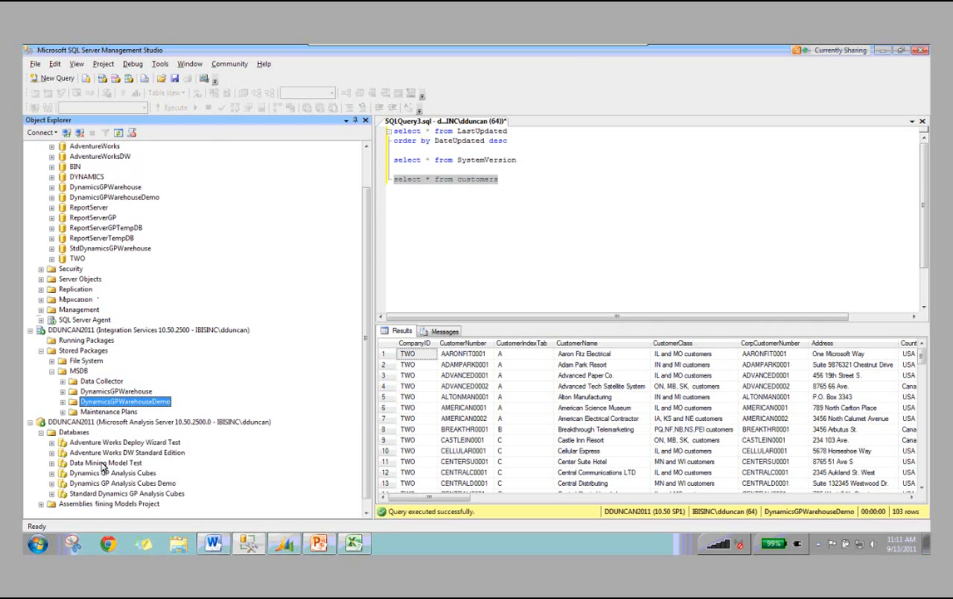
left_click(52, 483)
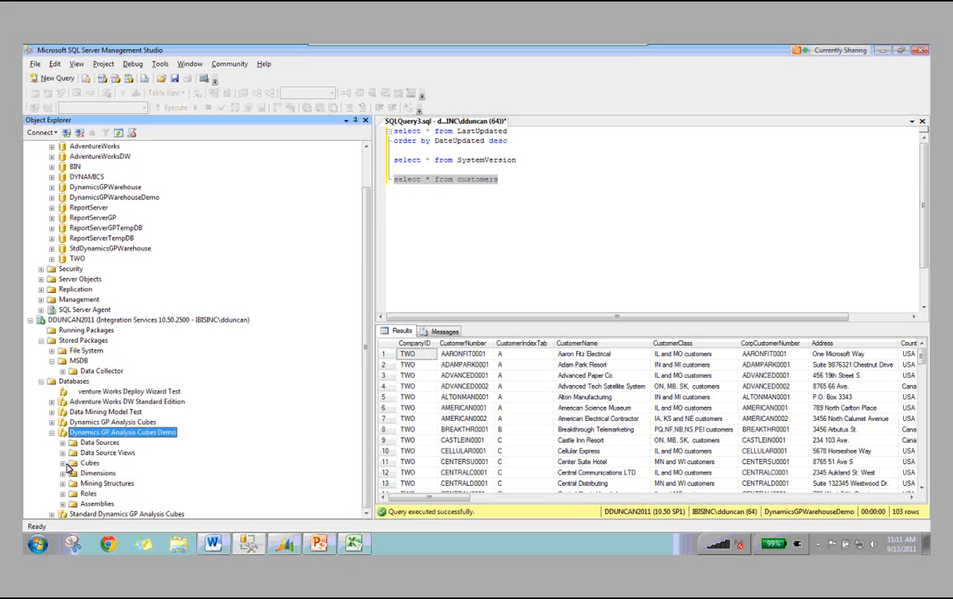
left_click(63, 463)
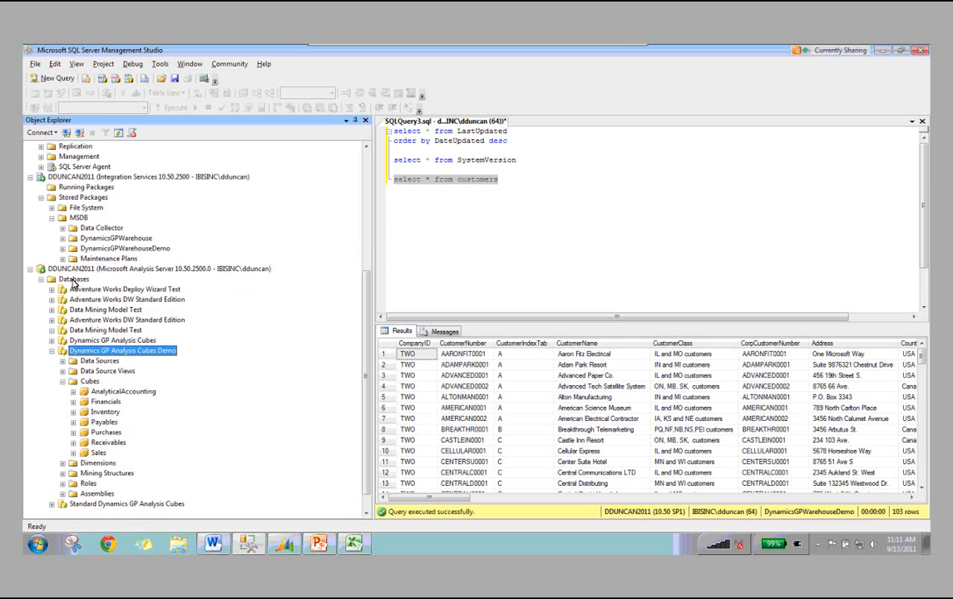
Step: Look over the database engine's databases and the commands offered for DynamicsGPWarehouseDemo, and return to the Analysis Server databases
scroll(73, 283, "up", 5)
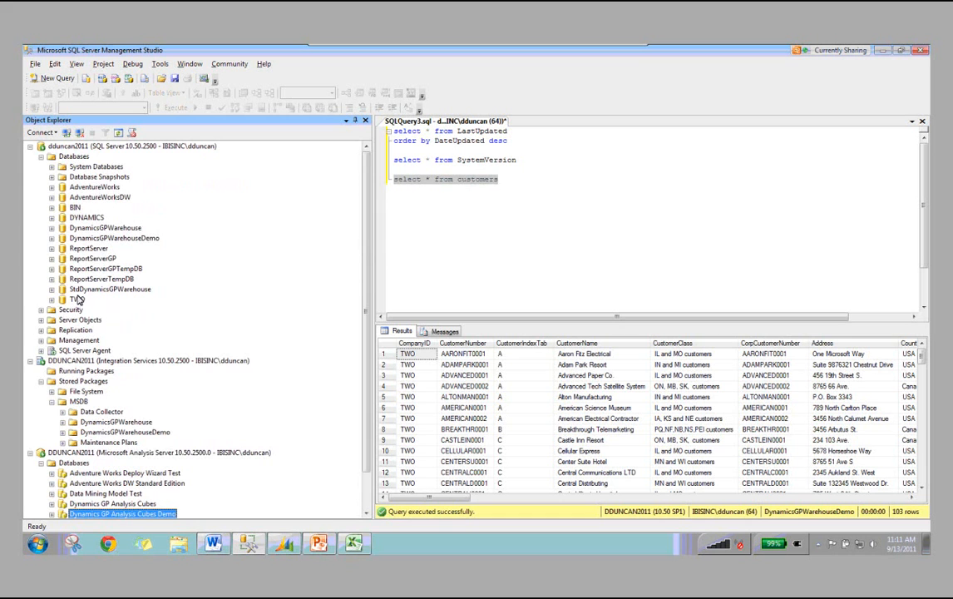
scroll(91, 339, "down", 2)
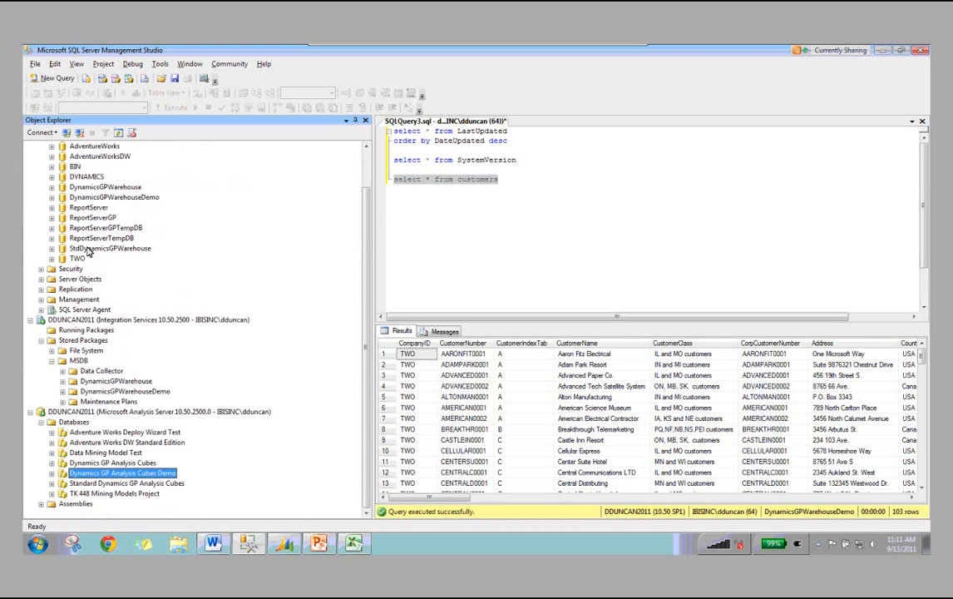
right_click(99, 199)
scroll(92, 225, "up", 2)
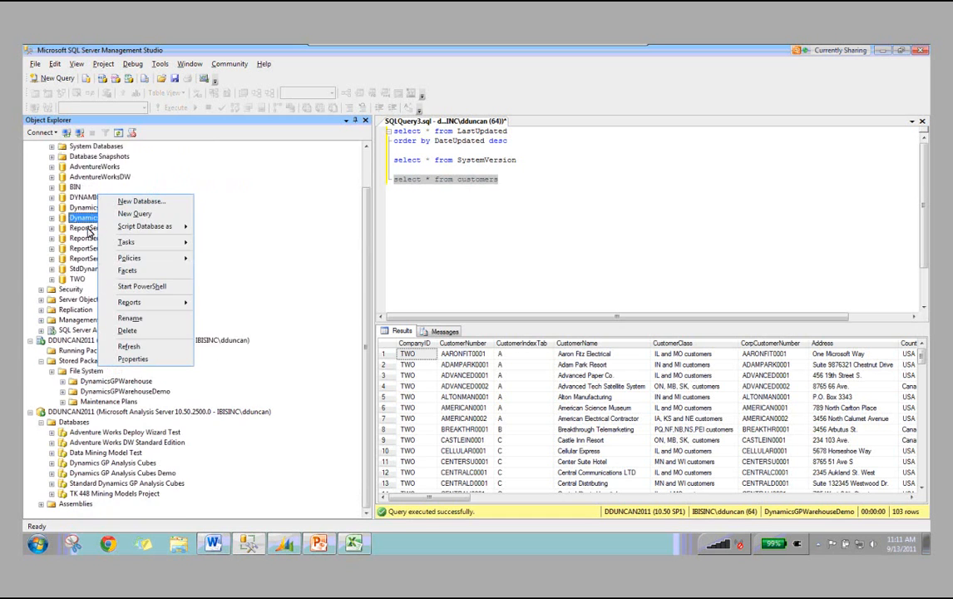
left_click(72, 159)
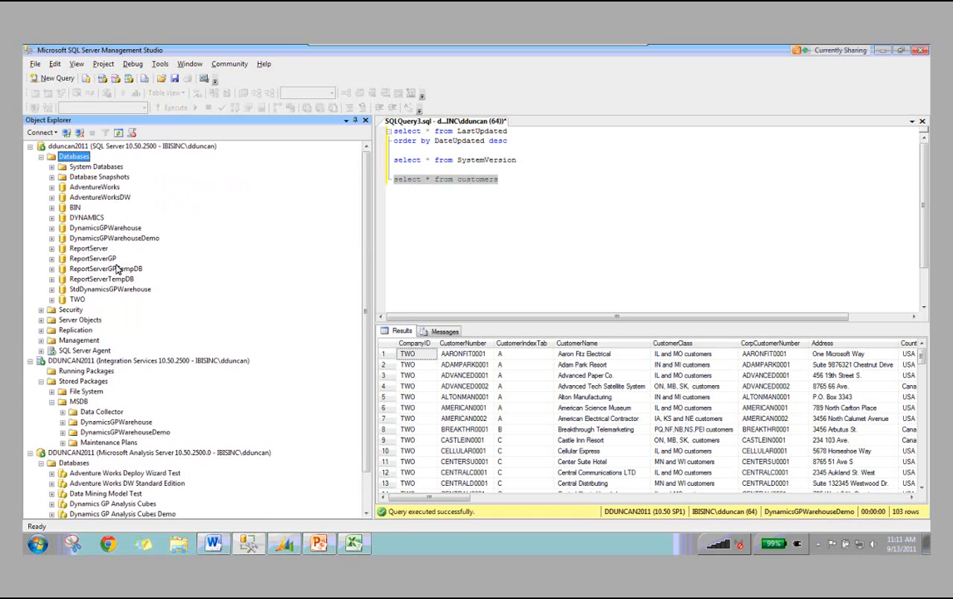
scroll(139, 424, "down", 2)
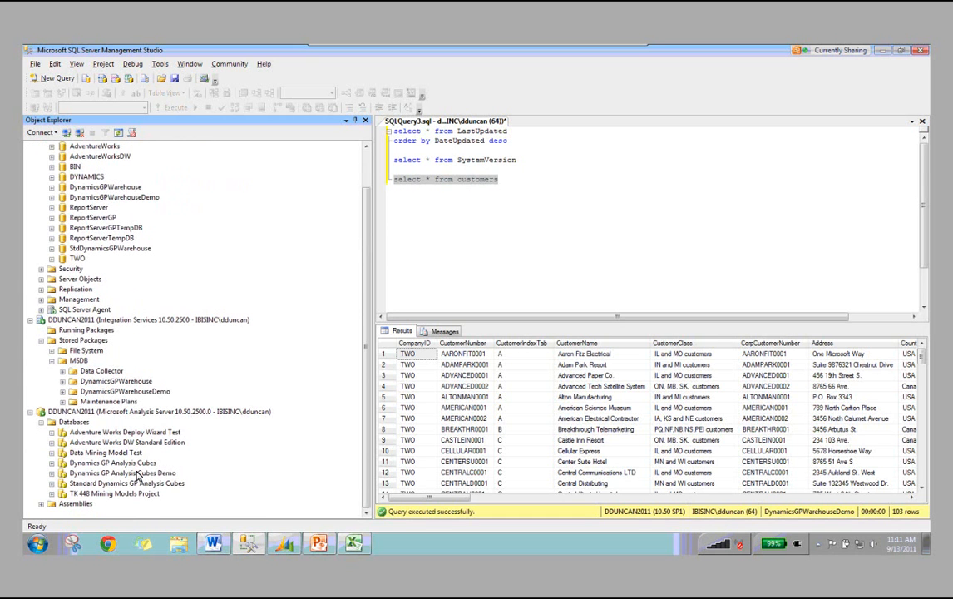
Step: Examine the commands offered for the Dynamics GP Analysis Cubes Demo database, including processing and backup
left_click(138, 473)
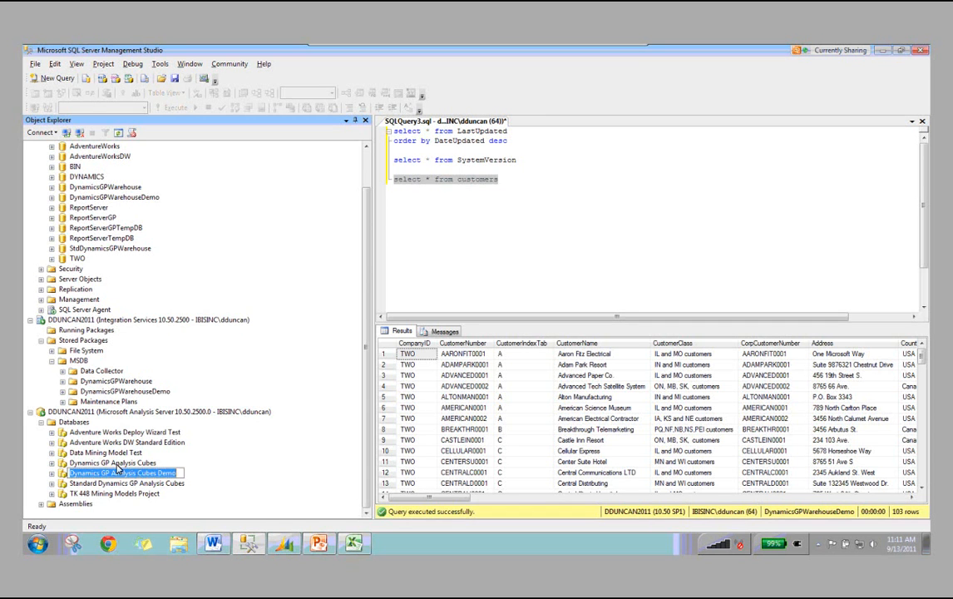
right_click(95, 473)
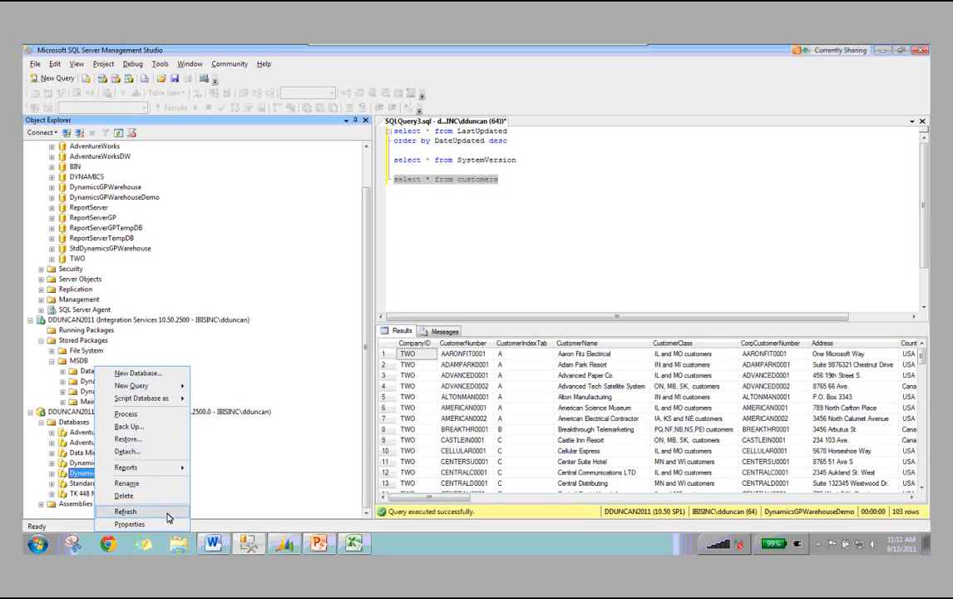
mouse_move(167, 403)
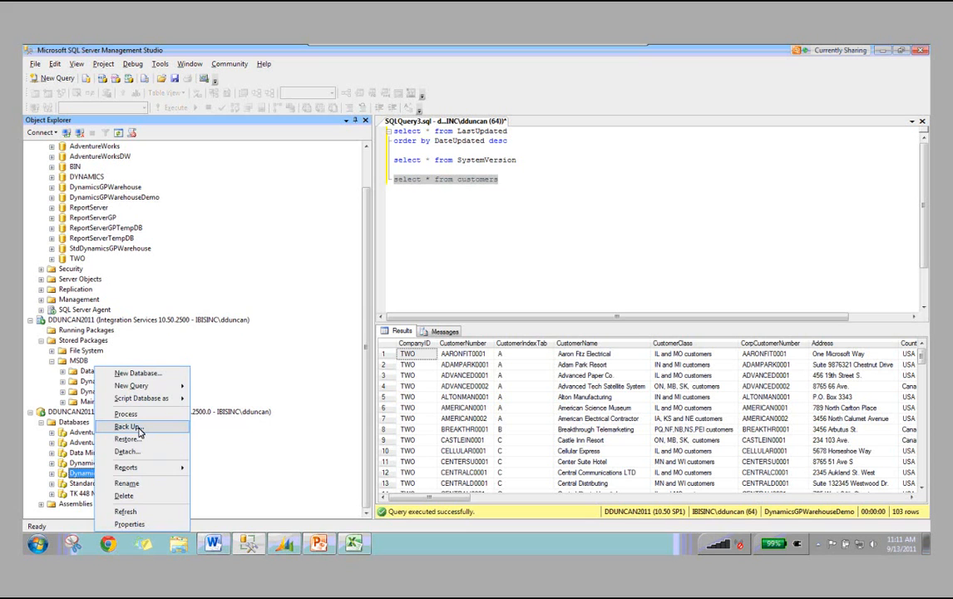
Step: Point out the StdDynamicsGPWarehouse and TWO databases, and select the Analysis Server node for comparison
left_click(86, 248)
left_click(82, 259)
left_click(84, 247)
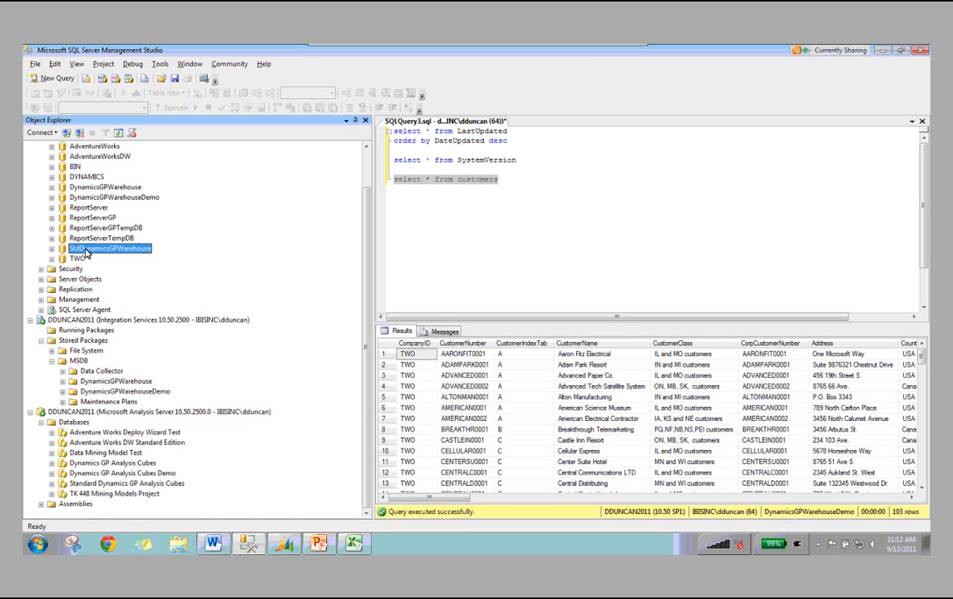
left_click(81, 413)
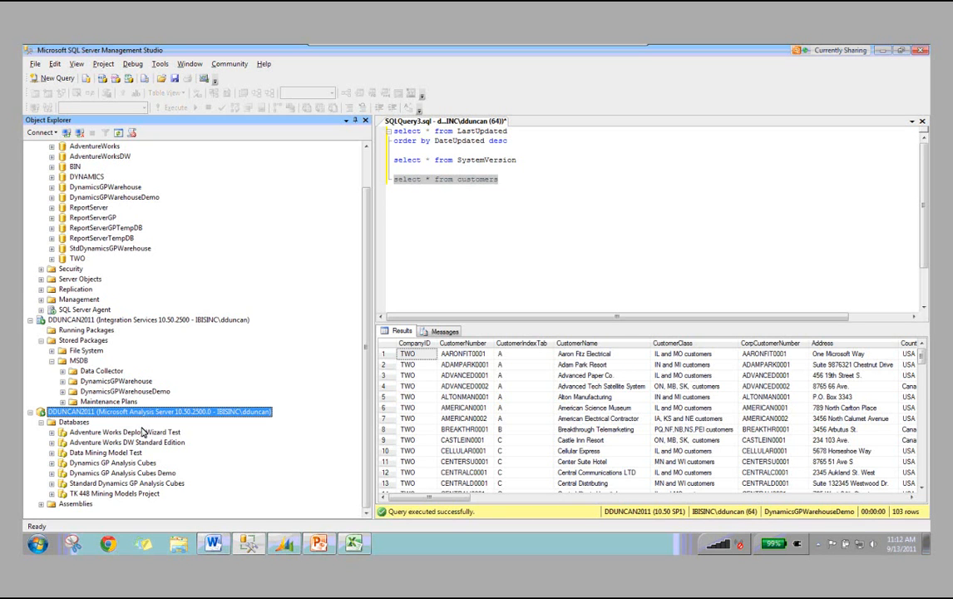
Step: Inspect the Financials Cube - read role in Dynamics GP Analysis Cubes Demo, and collapse the Roles folder
scroll(143, 431, "down", 1)
left_click(51, 462)
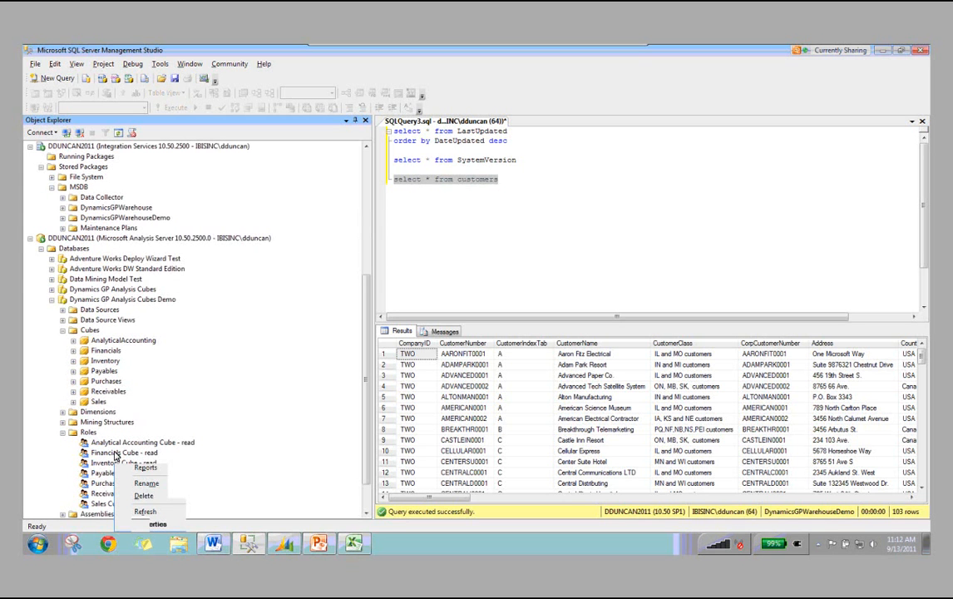
left_click(117, 453)
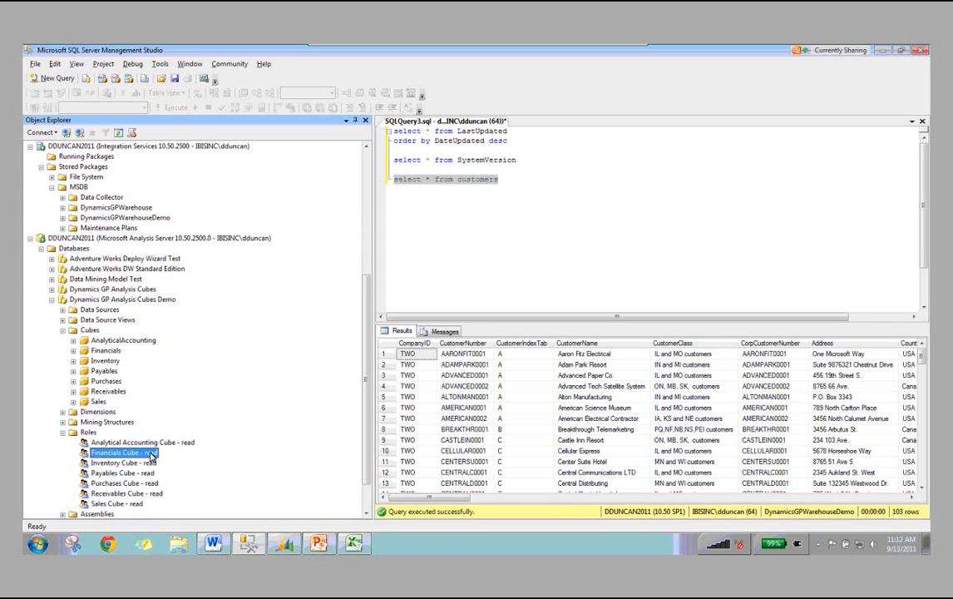
left_click(64, 433)
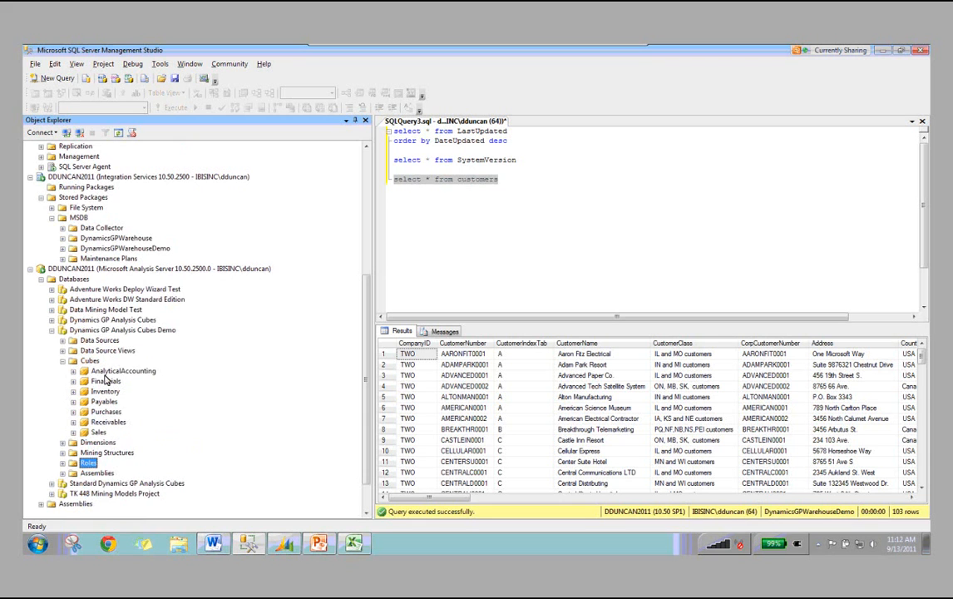
Step: Check the commands offered for the Financials cube in Dynamics GP Analysis Cubes Demo, and open the cube for browsing
left_click(106, 381)
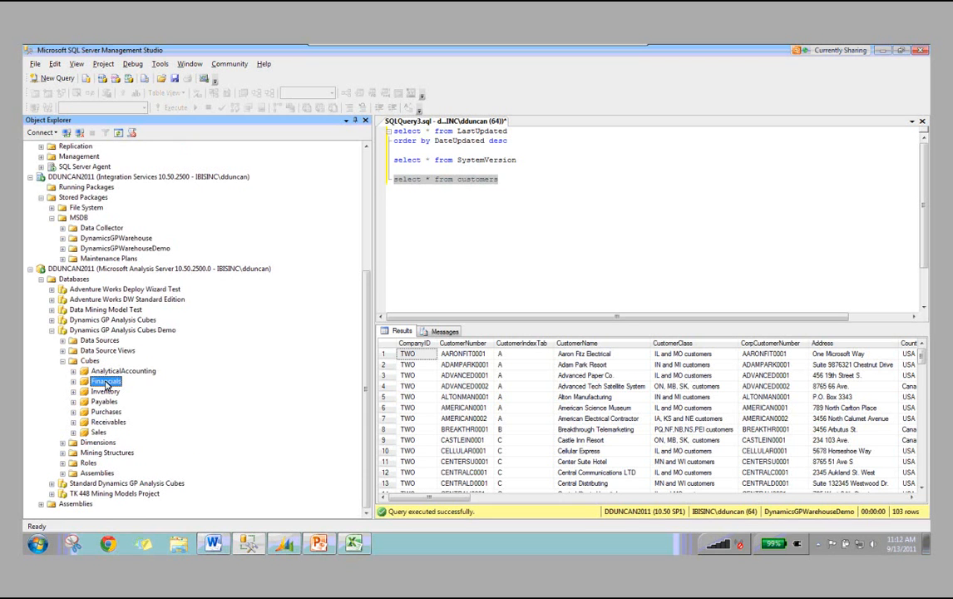
right_click(106, 383)
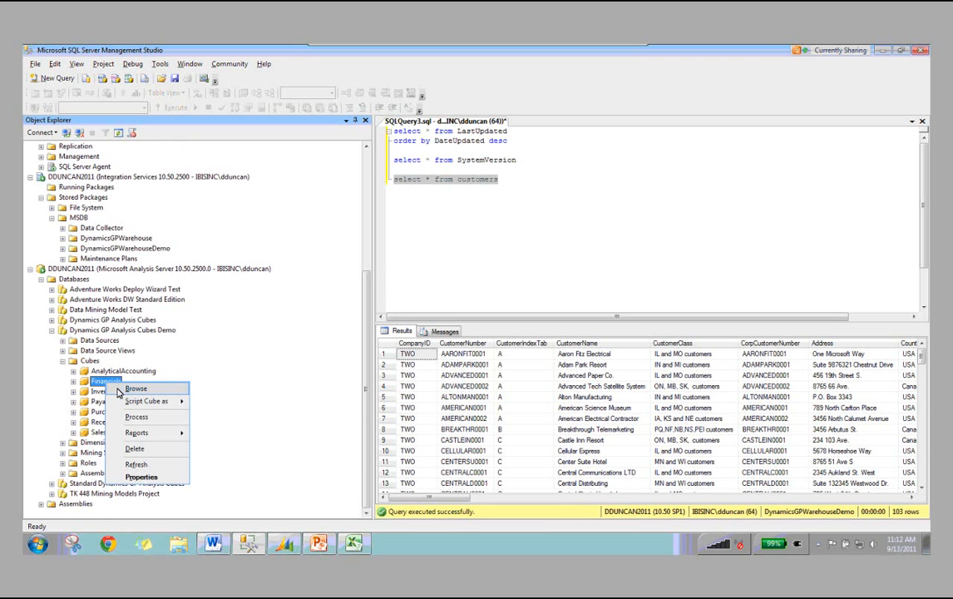
left_click(87, 384)
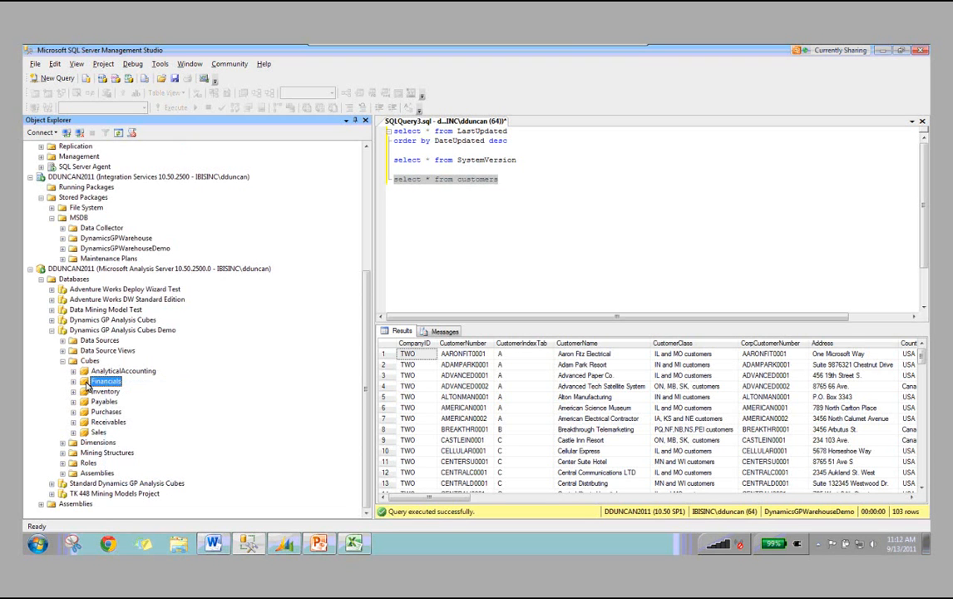
right_click(100, 382)
left_click(121, 388)
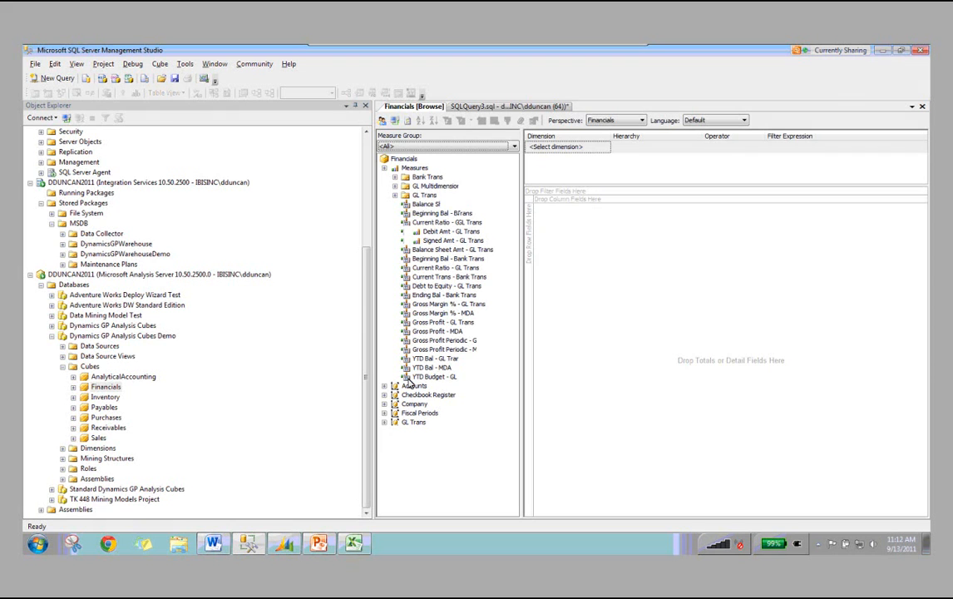
Step: Try an account segment as rows with a GL Trans measure, clear the layout, and close the Financials cube browser
double_click(420, 385)
left_click_drag(429, 384, 560, 215)
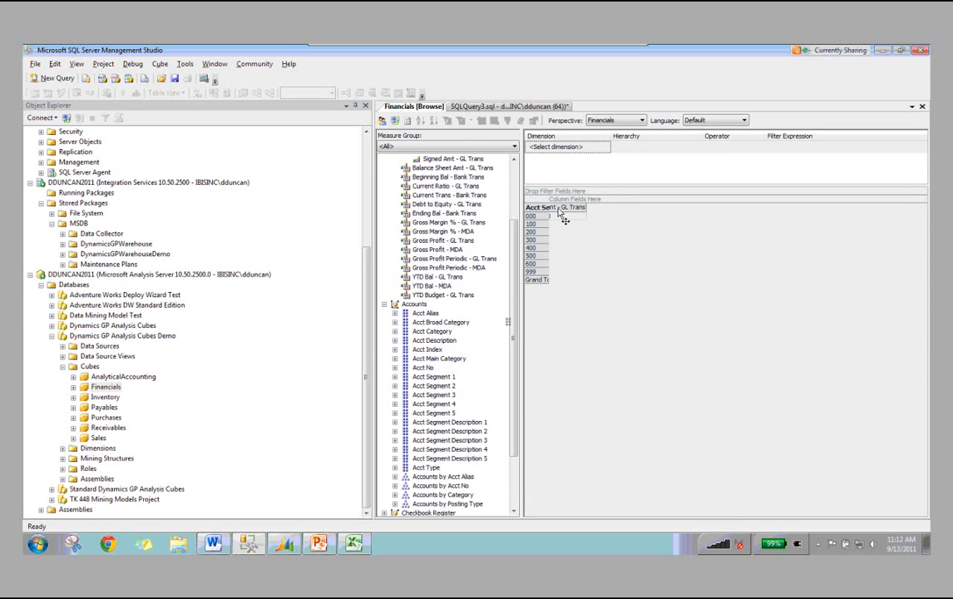
left_click(520, 121)
left_click(385, 304)
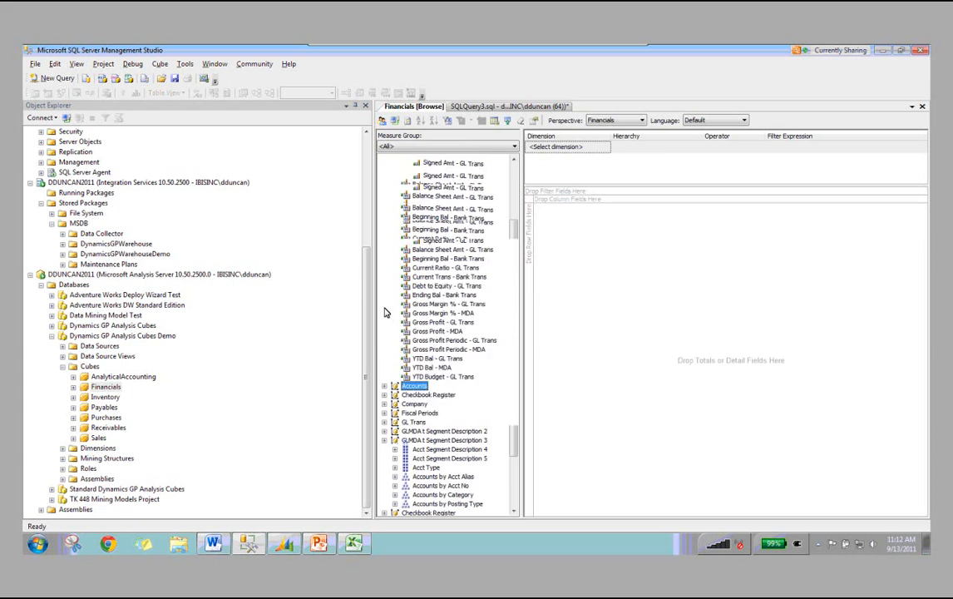
left_click(395, 195)
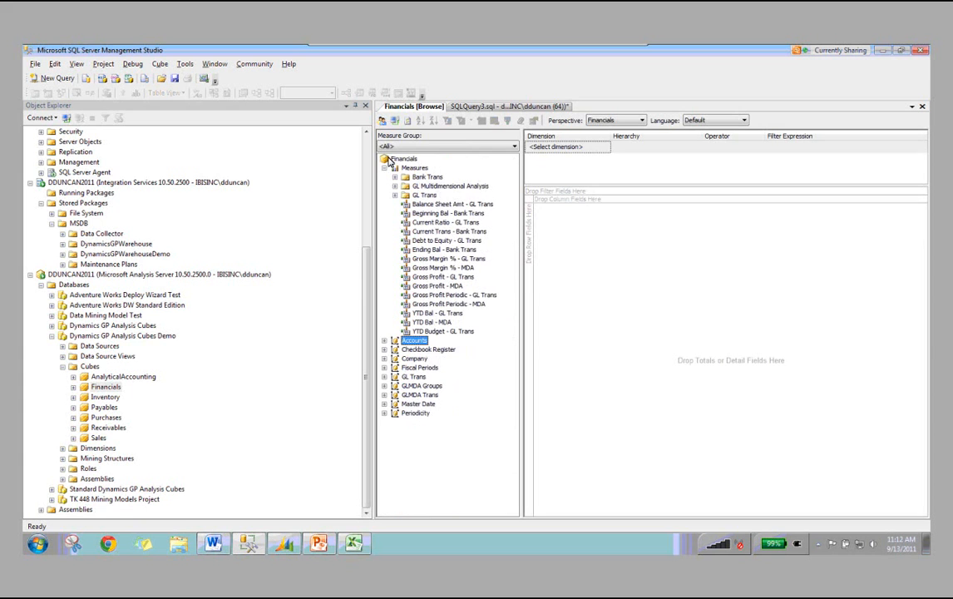
right_click(408, 111)
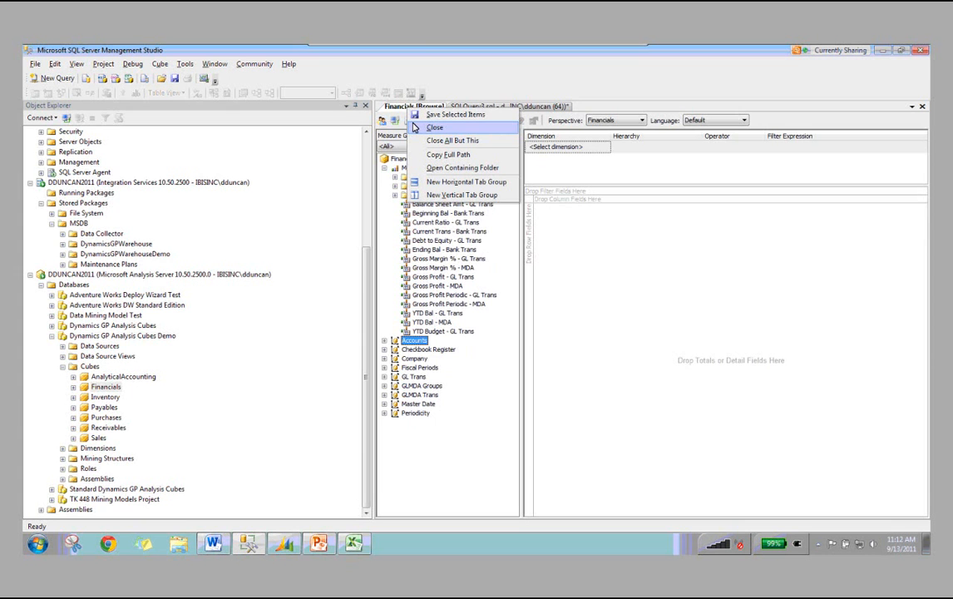
left_click(417, 128)
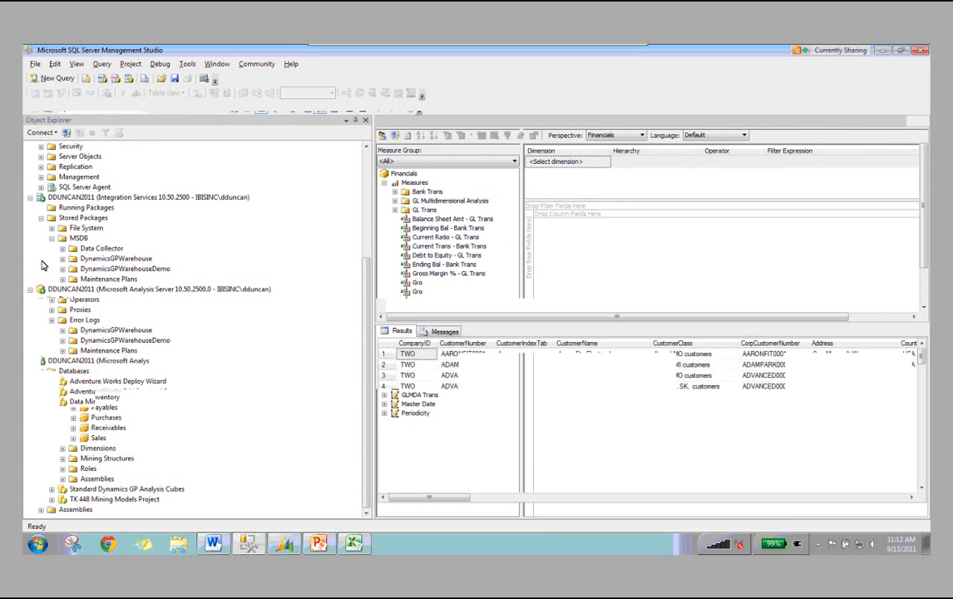
Step: Open the step list of the Dynamics GP Analysis Cubes Demo agent job, and widen the dialog to show the full step names
right_click(124, 321)
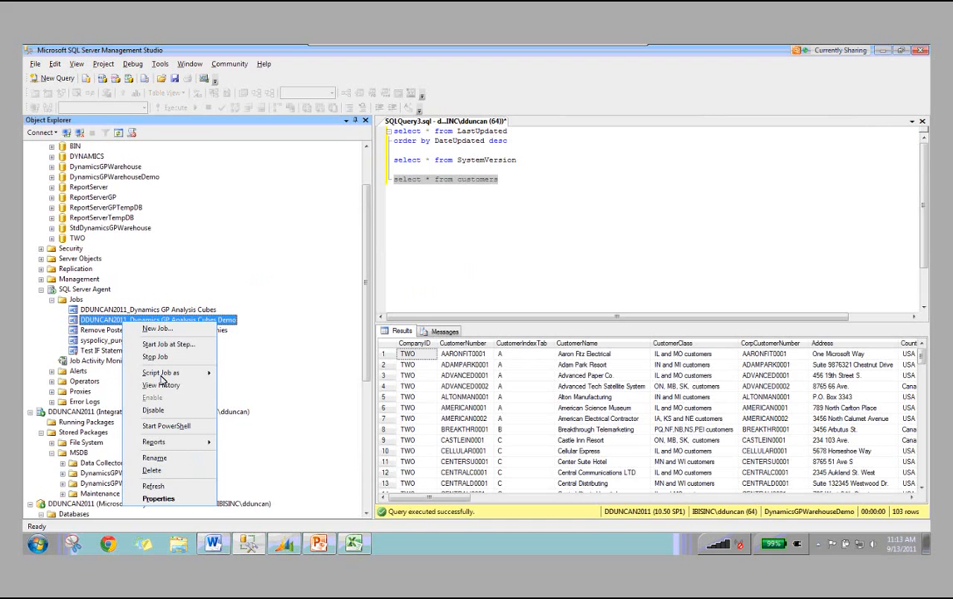
left_click(168, 497)
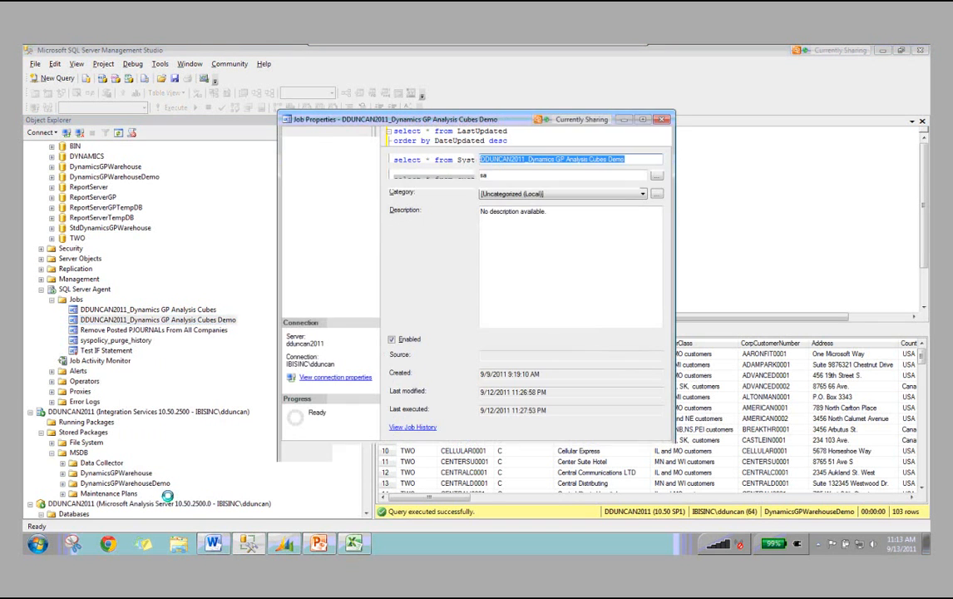
left_click(302, 150)
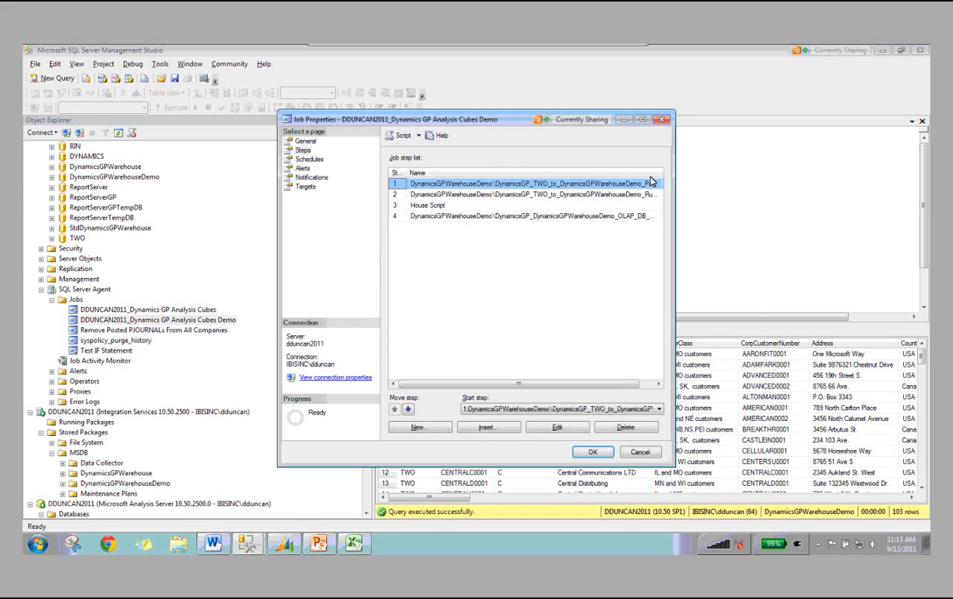
left_click_drag(674, 210, 819, 210)
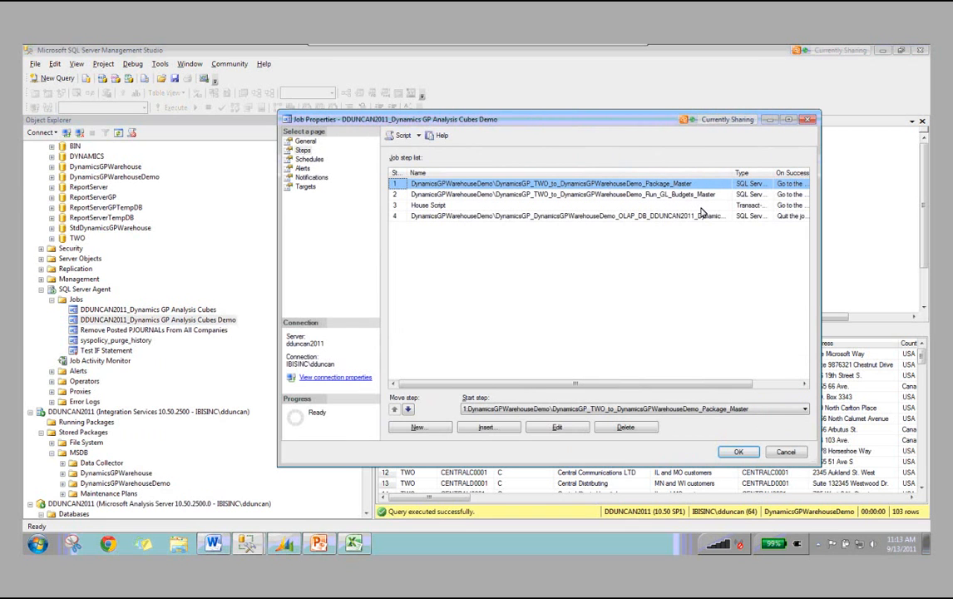
Step: Go through the job's GL budgets, House Script and OLAP database steps, and close the job properties without saving changes
key("Down")
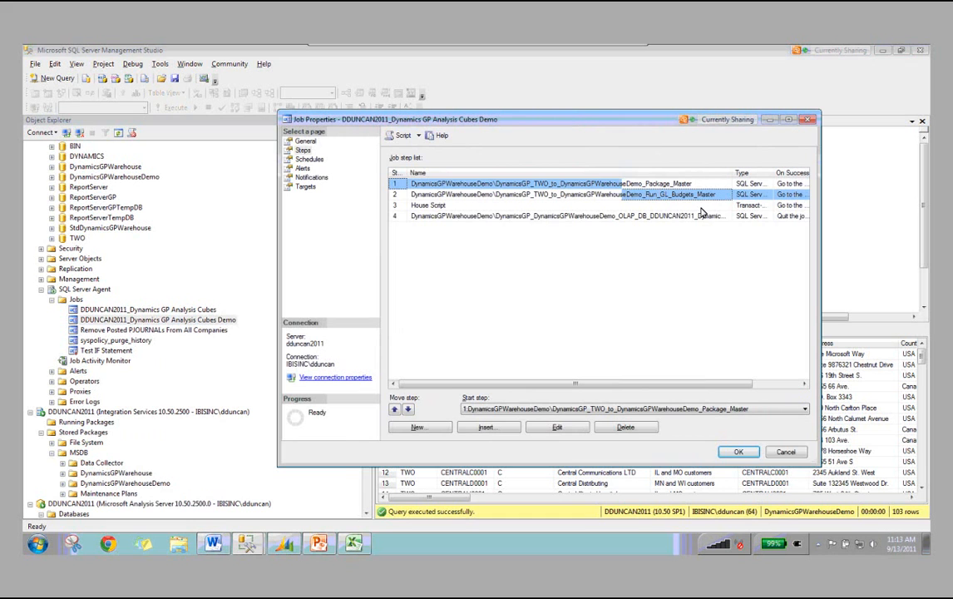
left_click(444, 205)
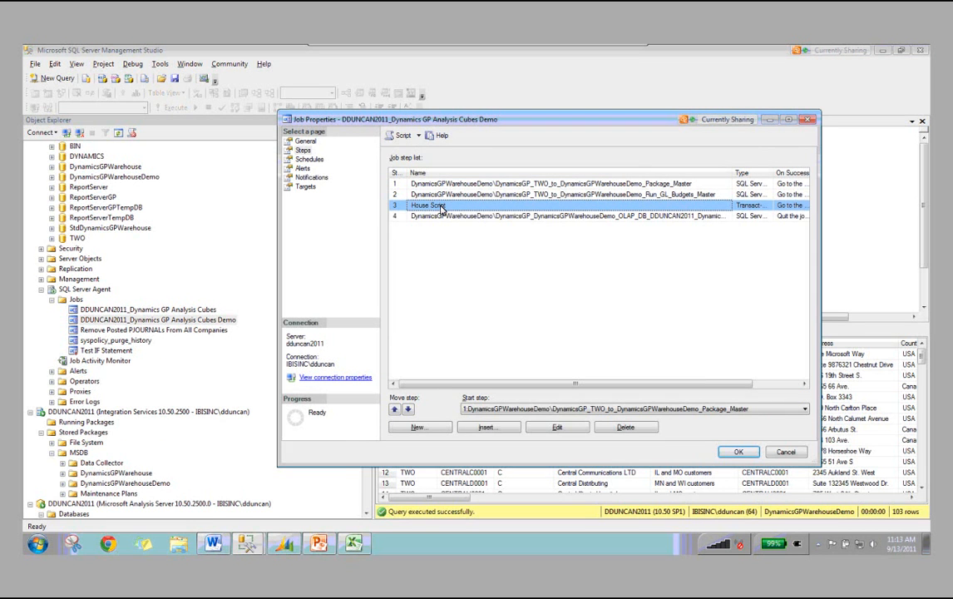
left_click(469, 216)
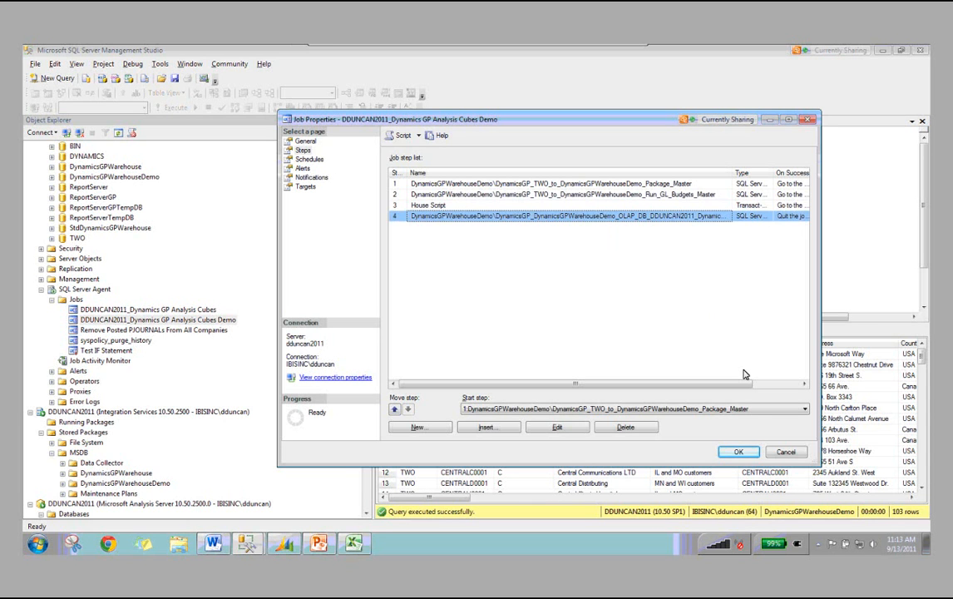
left_click(780, 454)
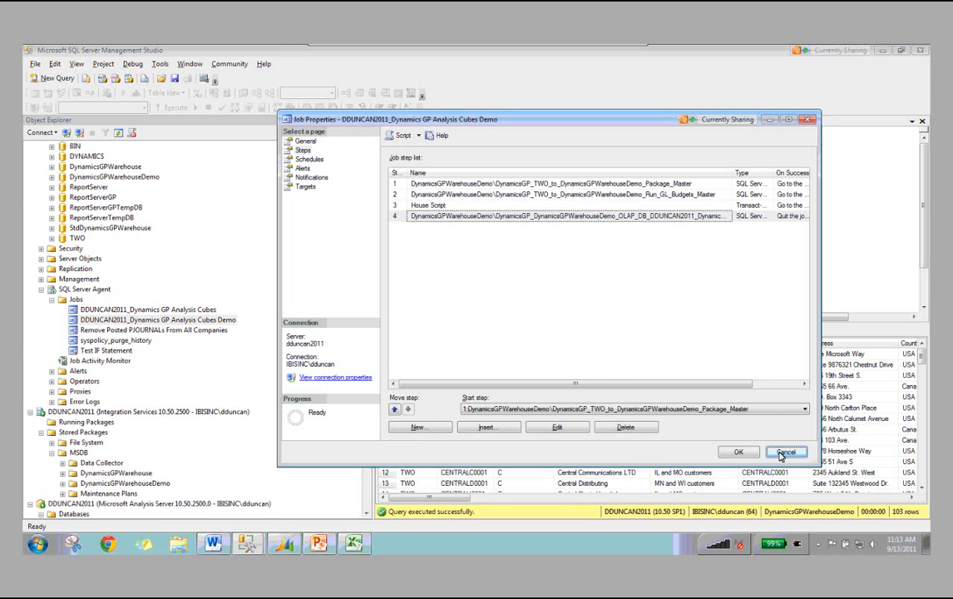
Step: Switch to the PowerPoint presentation and resume its slide show
left_click(321, 544)
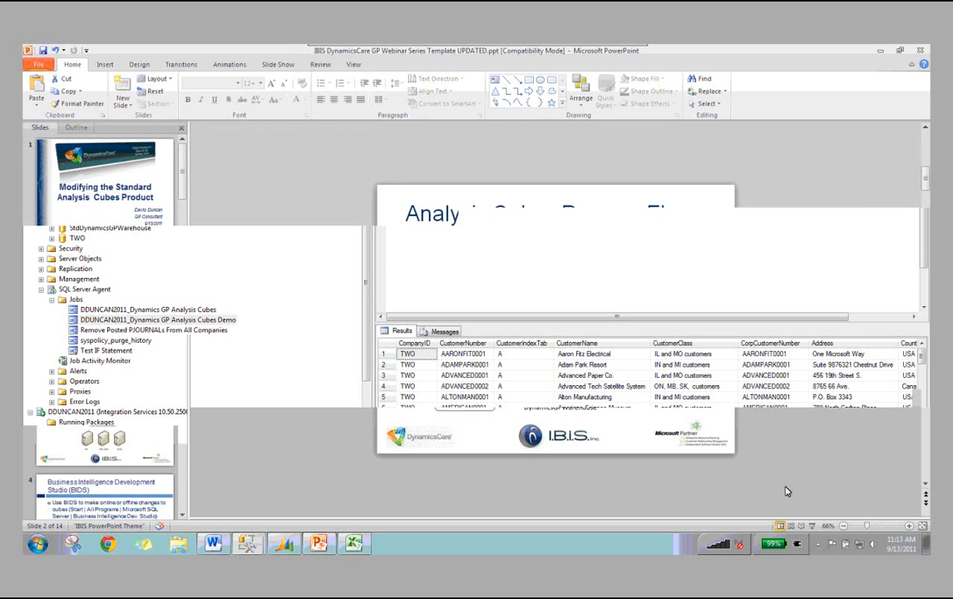
left_click(812, 526)
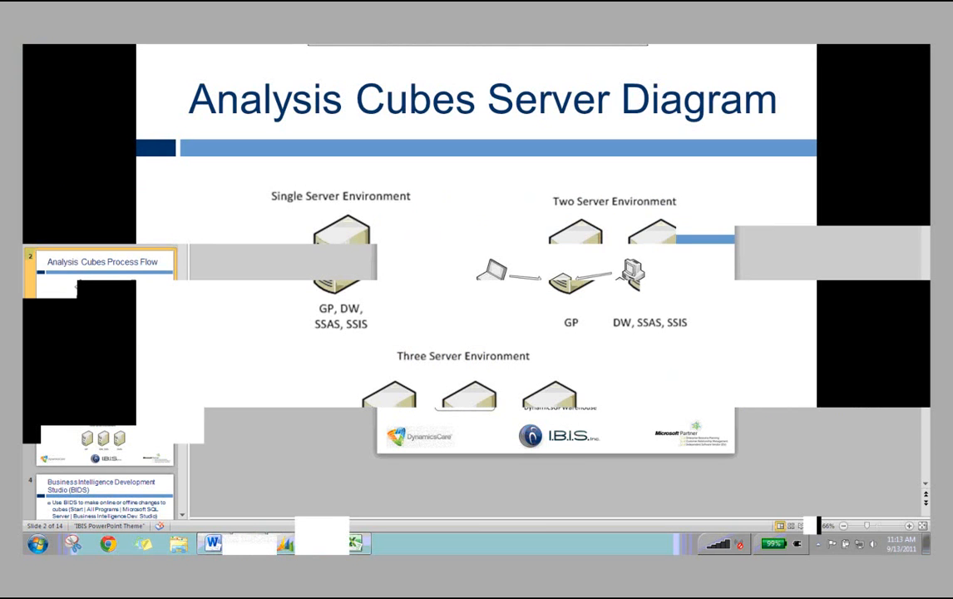
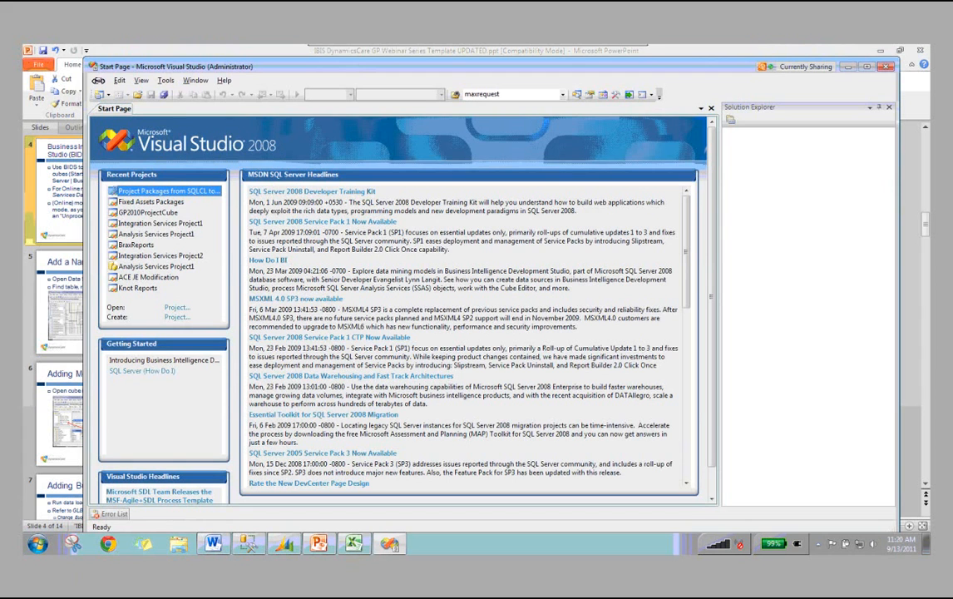
Step: Switch to Visual Studio and connect to the existing Analysis Services database Dynamics GP Analysis Cubes Demo
left_click(390, 543)
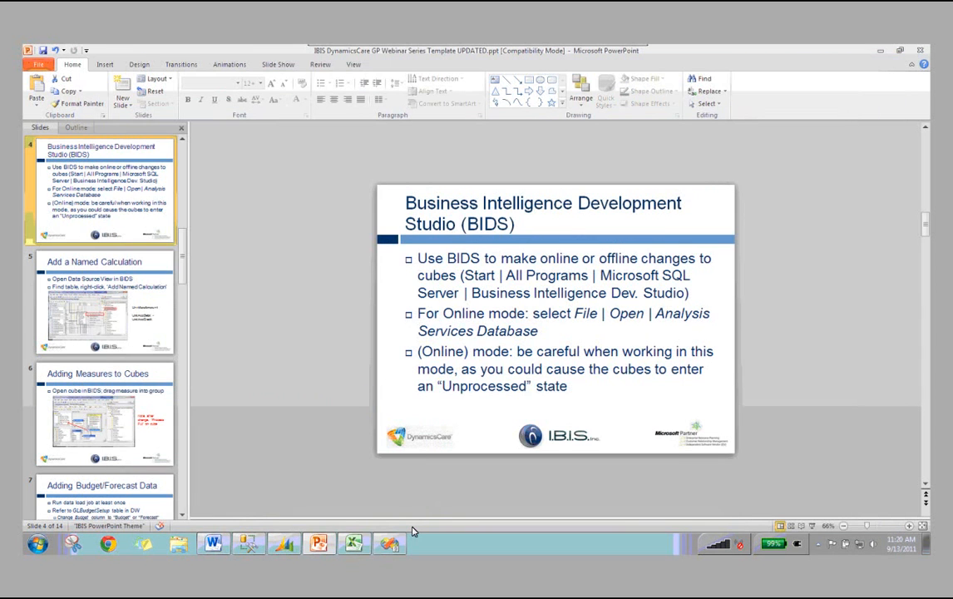
left_click(397, 544)
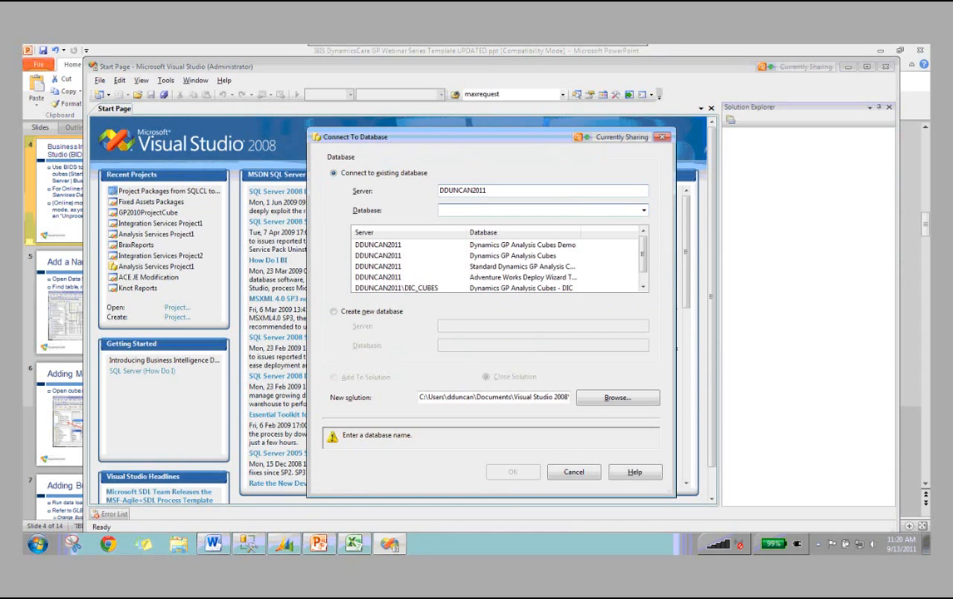
type("Dynamics G")
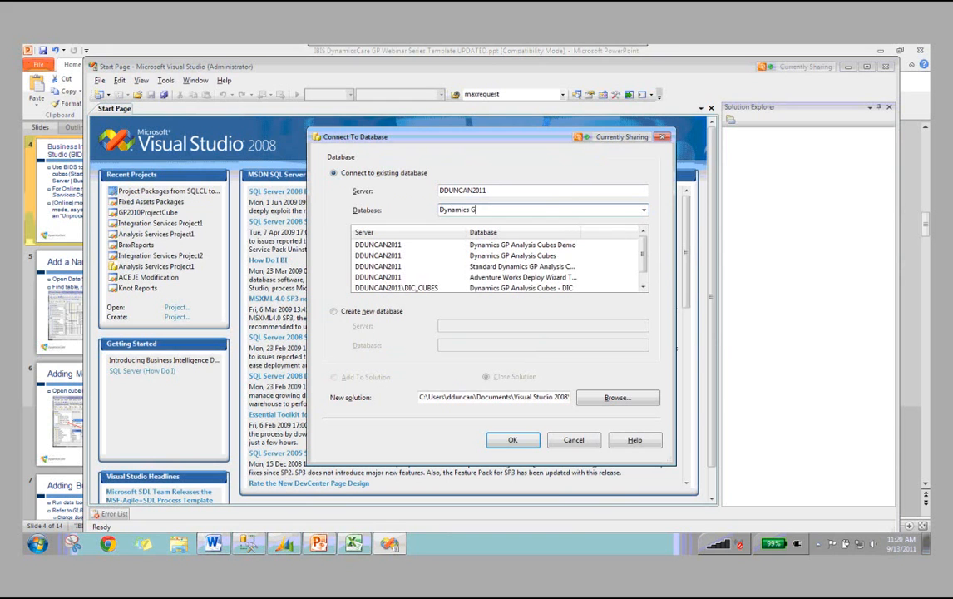
type("P Analysis Cubes Demo")
left_click(535, 245)
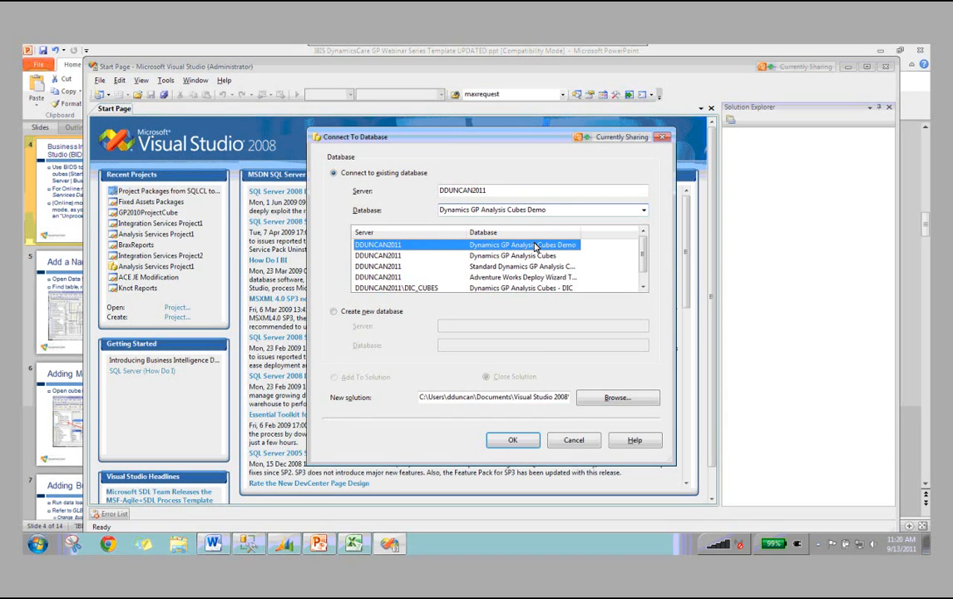
left_click(514, 441)
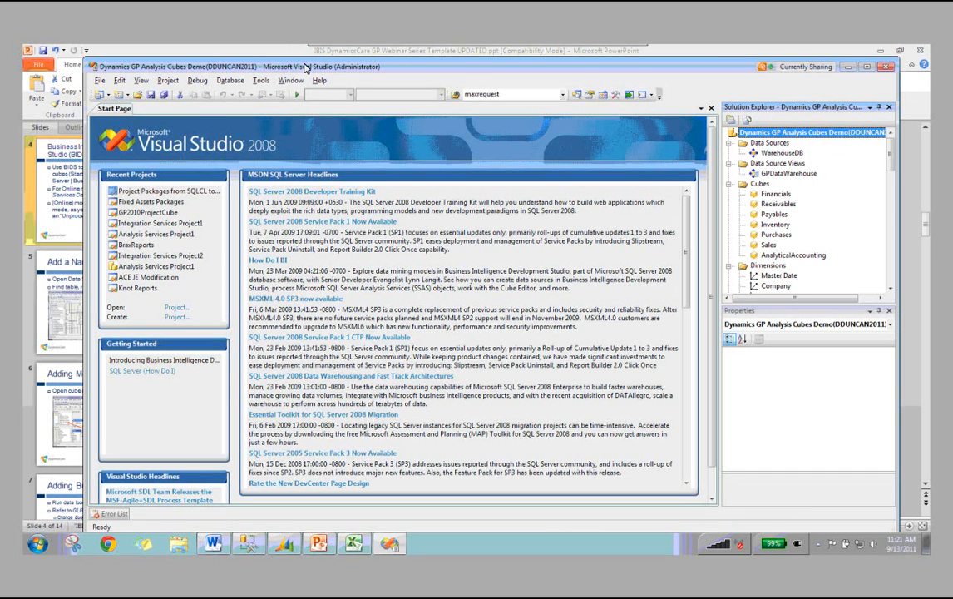
Step: Open the GPDataWarehouse data source view, enlarge its diagram list, and display the <All Tables> diagram
left_click_drag(306, 68, 306, 64)
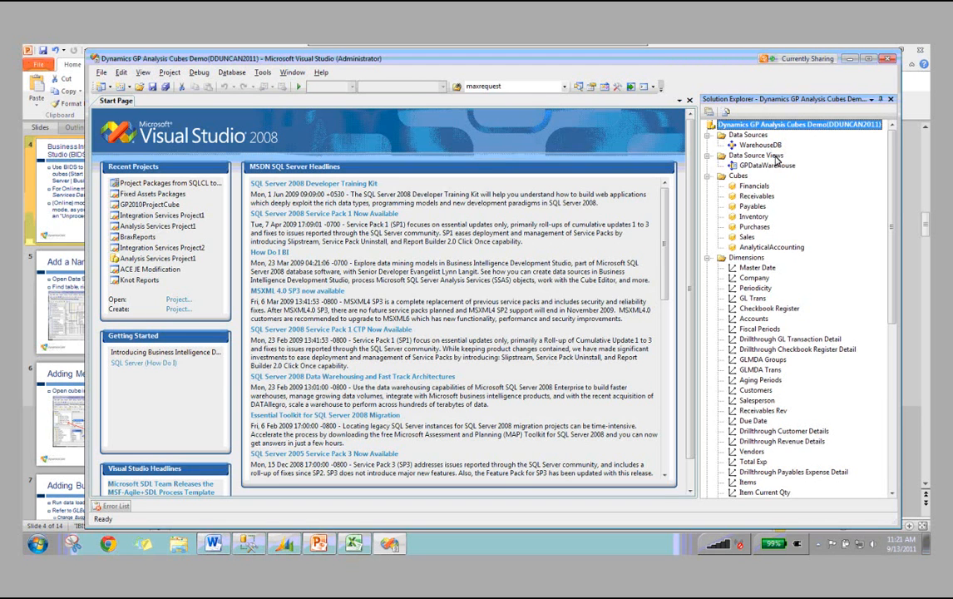
left_click(771, 166)
double_click(771, 166)
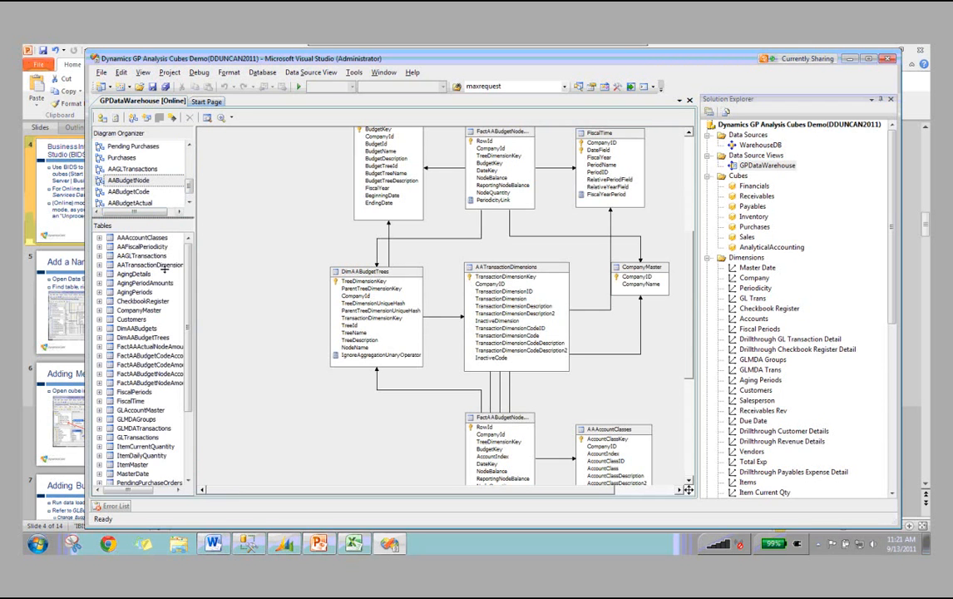
left_click_drag(164, 217, 165, 269)
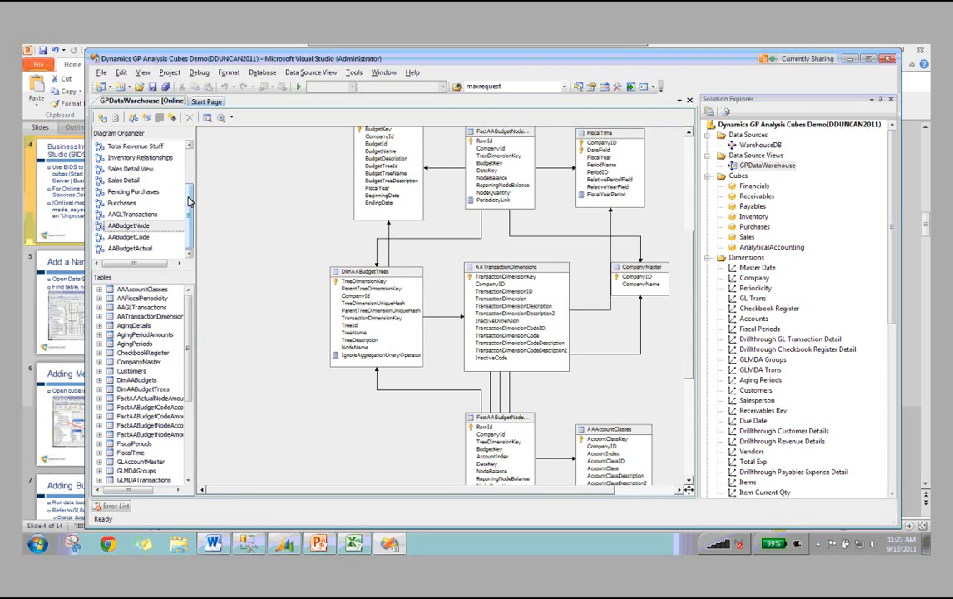
left_click_drag(190, 201, 189, 154)
left_click(124, 147)
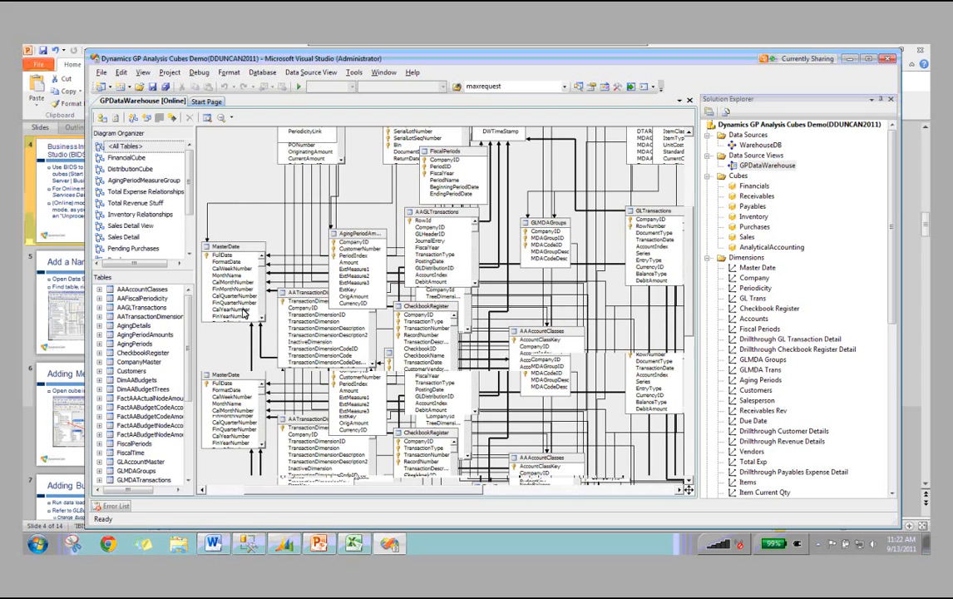
Step: Locate the GLTransactions, PurchaseOrderDetail and FactAABudgetNodeAmounts tables in the data source view
scroll(145, 353, "down", 5)
left_click(146, 354)
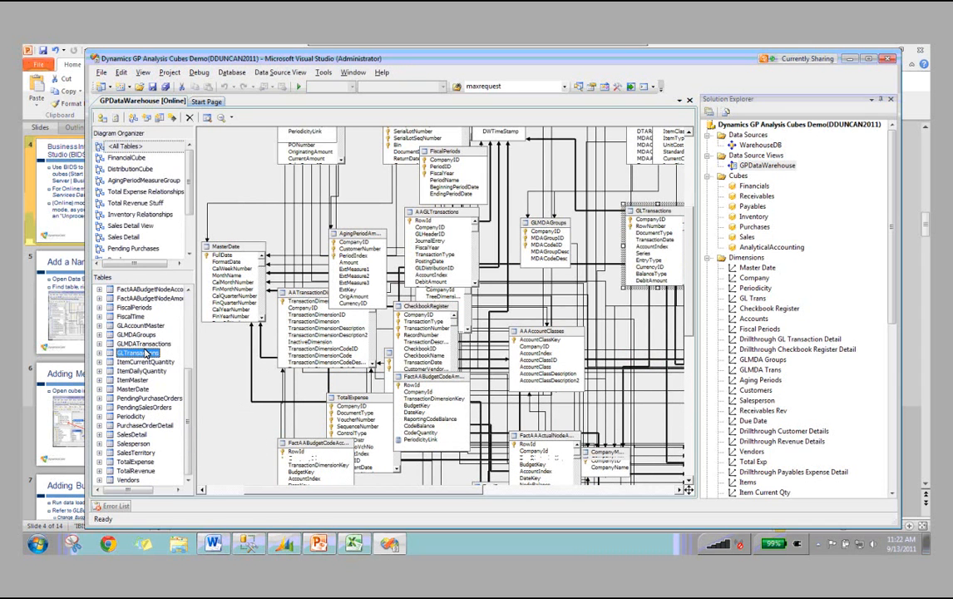
left_click(142, 426)
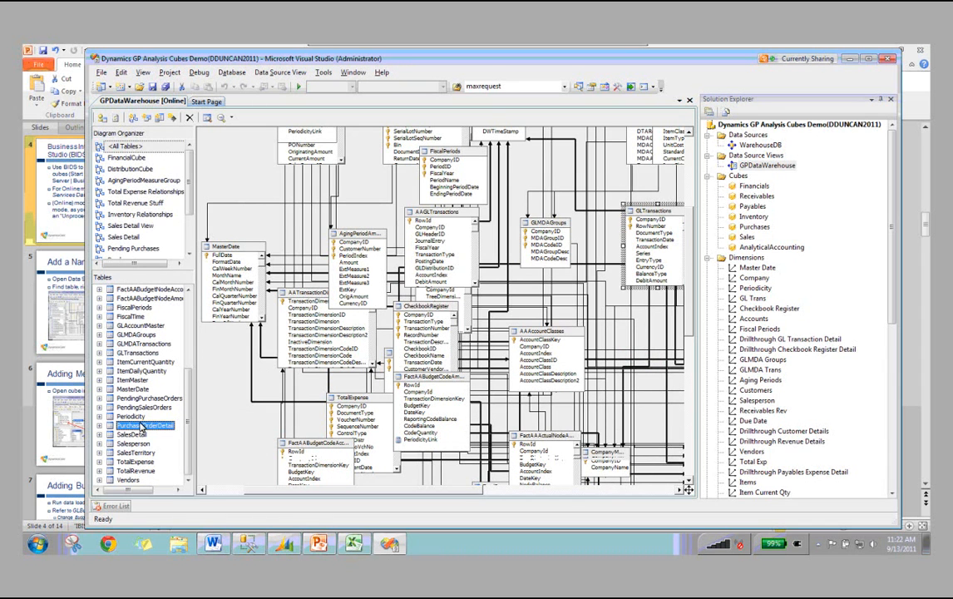
left_click(130, 299)
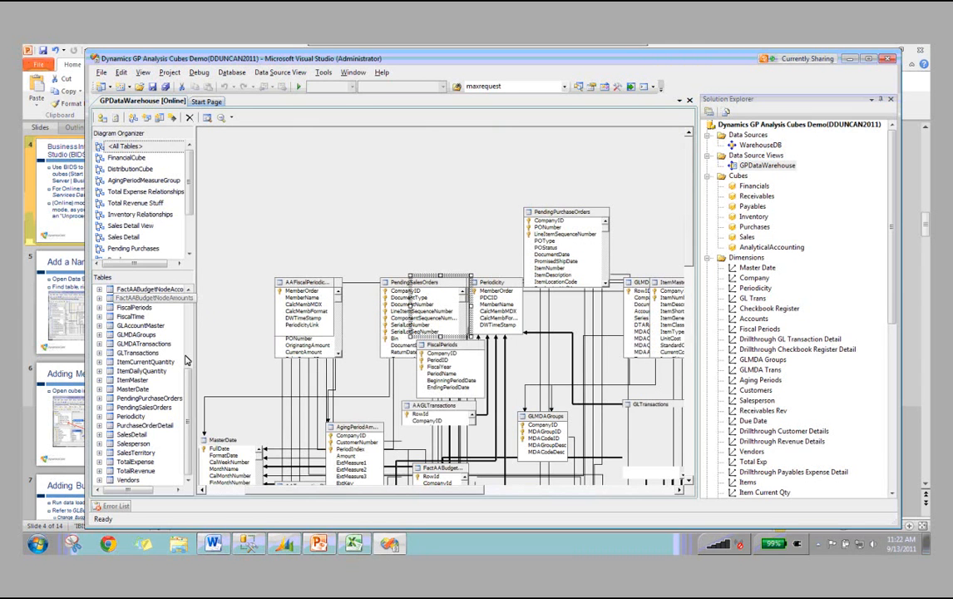
left_click(356, 227)
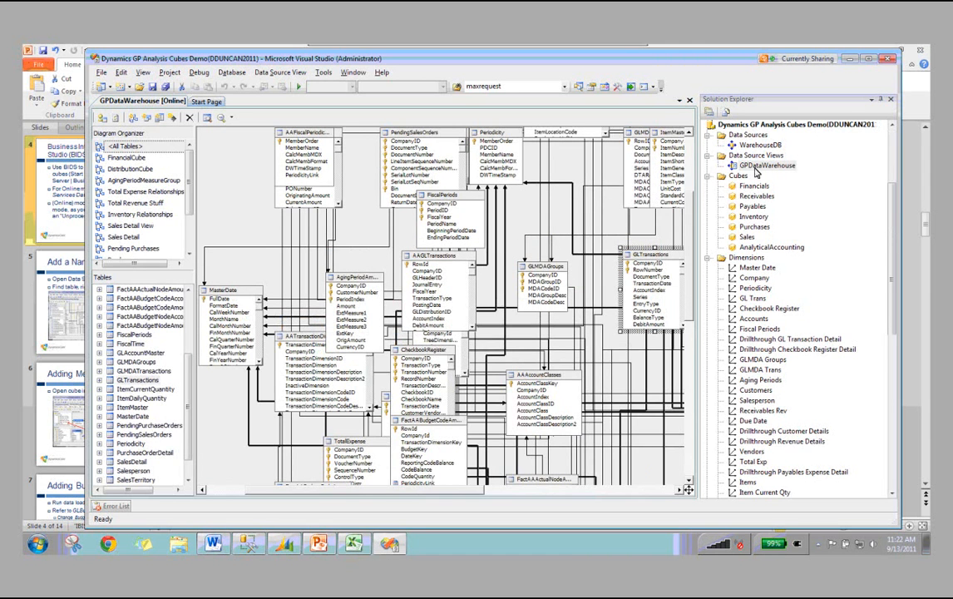
Step: Look over the project's dimensions, and switch to the Excel workbook with the GL Trans amount pivot table
scroll(756, 172, "down", 3)
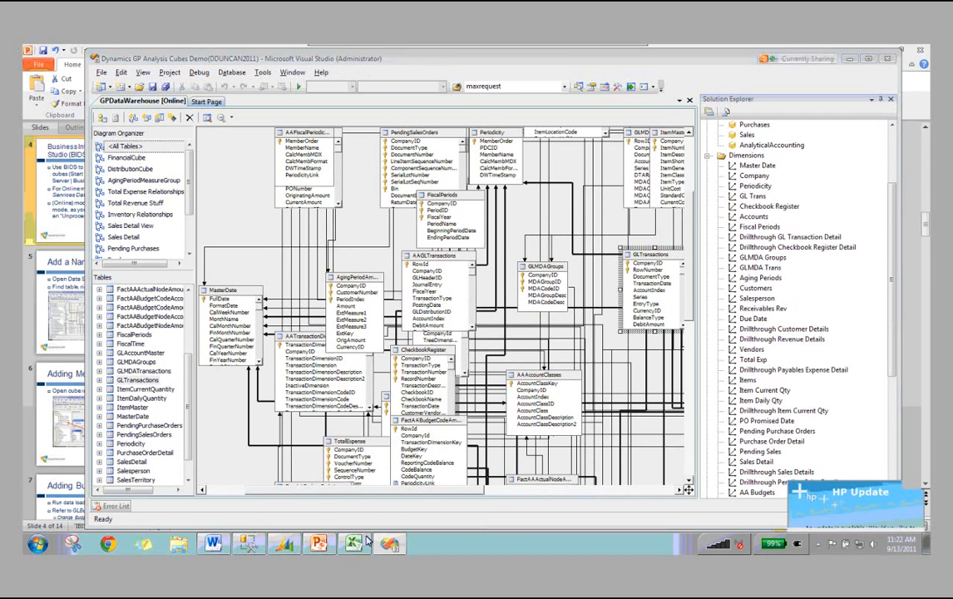
left_click(363, 542)
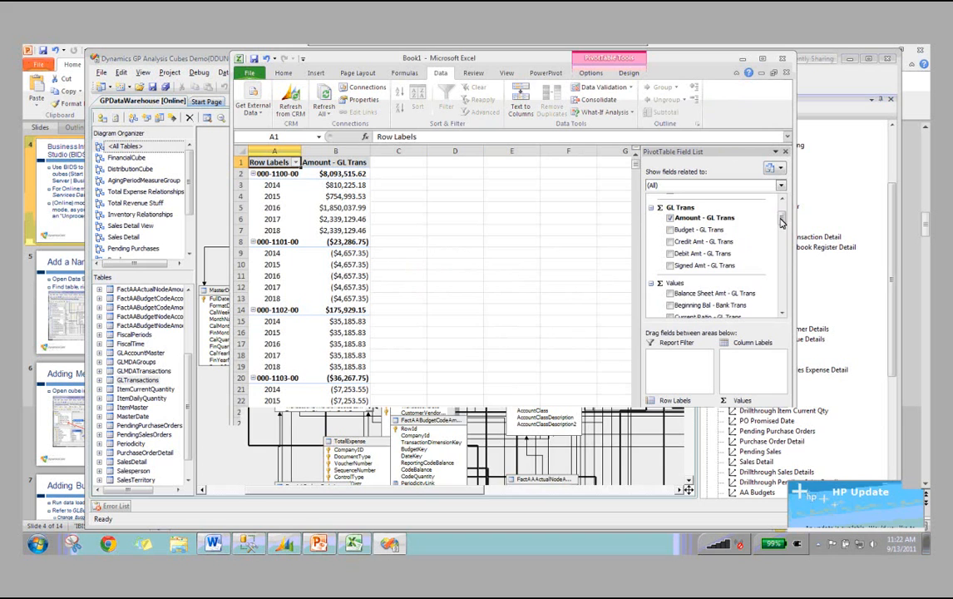
Step: Return to Visual Studio, open the Master Date dimension, and enlarge its MasterDate source table to show all the columns
left_click(743, 60)
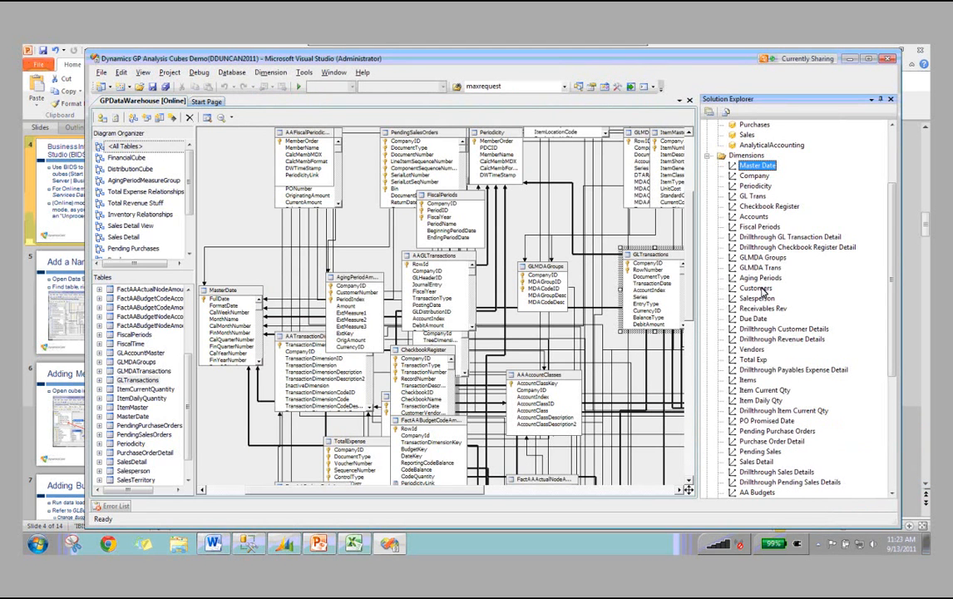
double_click(752, 166)
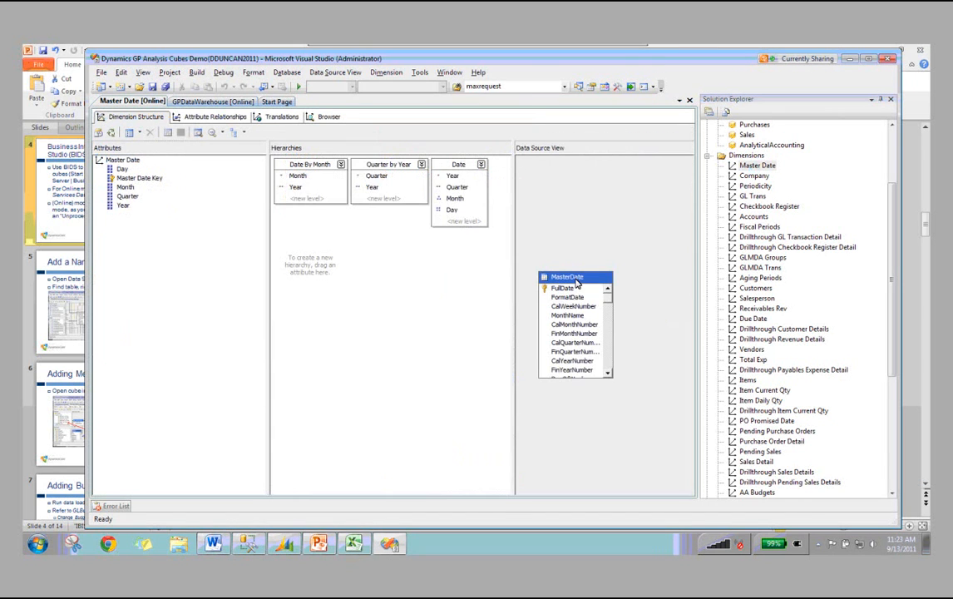
left_click(576, 276)
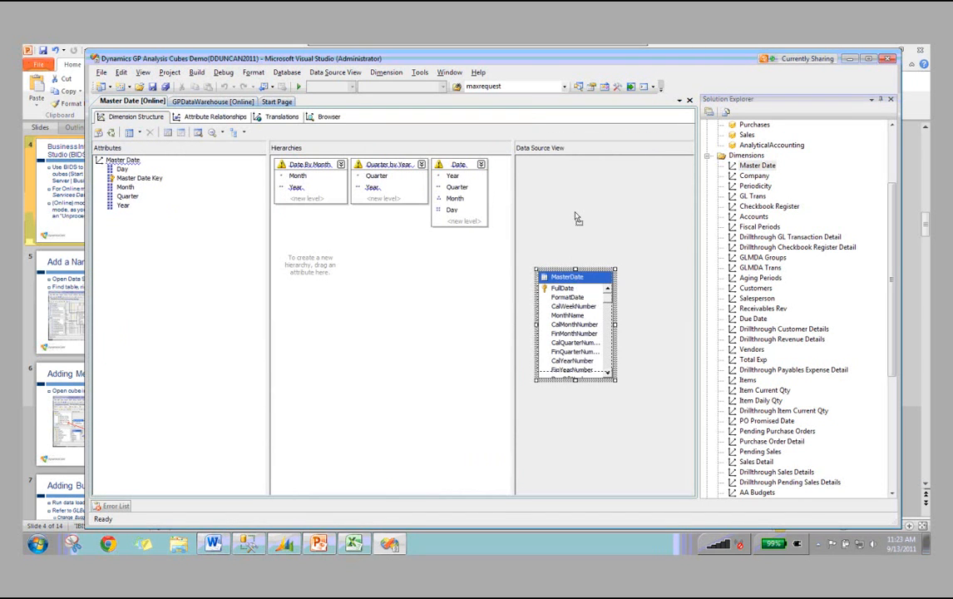
left_click_drag(575, 215, 576, 210)
left_click_drag(575, 313, 576, 436)
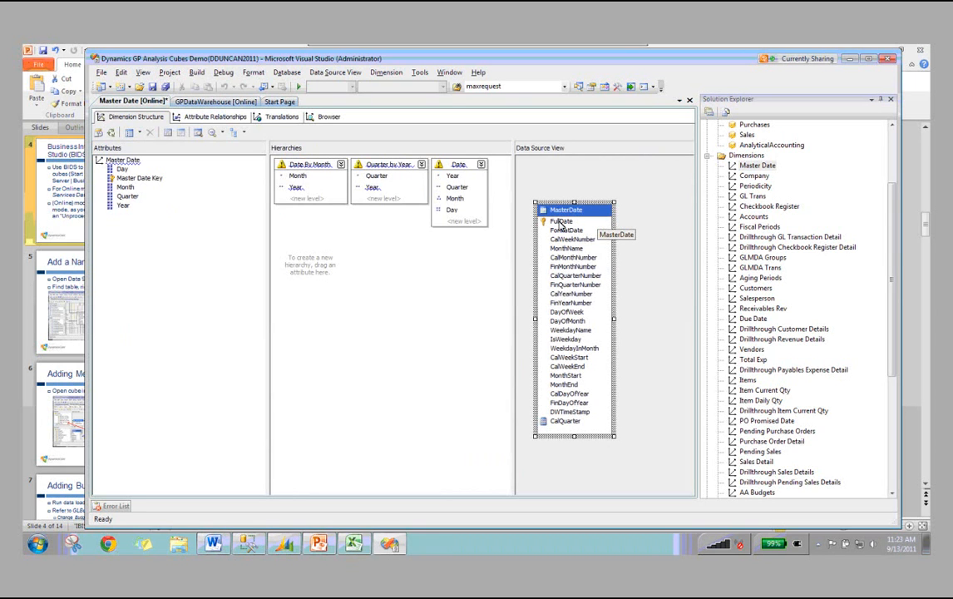
Step: Review the Master Date attributes against the MasterDate table columns, including DayOfWeek and DayOfMonth
left_click(122, 169)
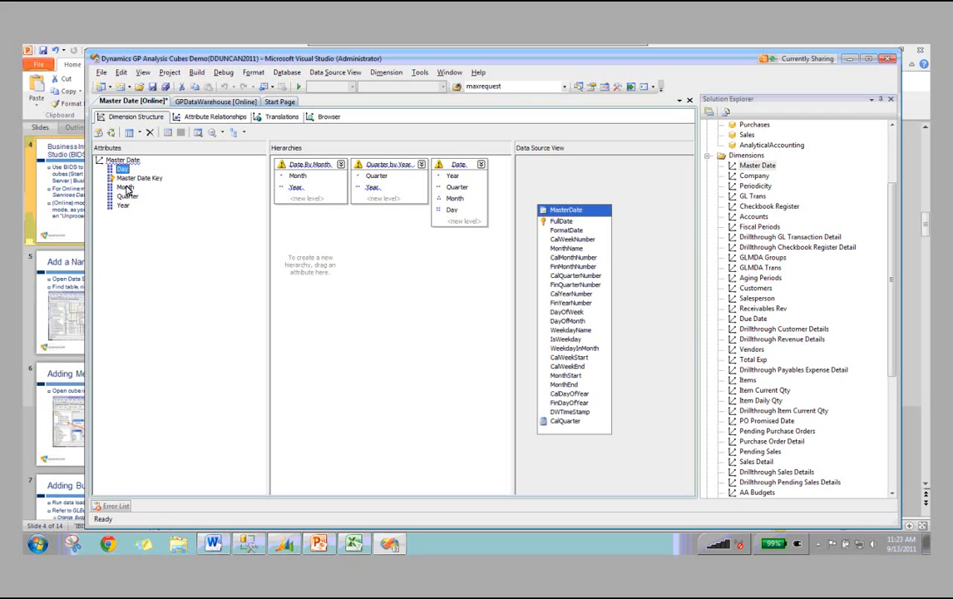
key("Down")
key("Down")
key("Down")
key("Down")
left_click(123, 170)
left_click(567, 239)
left_click(569, 257)
left_click(571, 276)
left_click(572, 304)
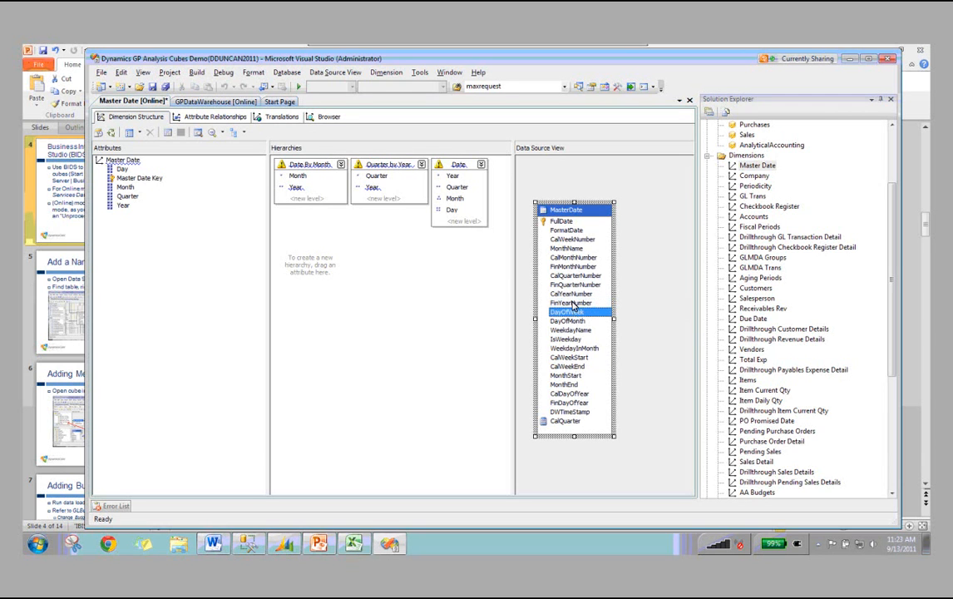
left_click(572, 320)
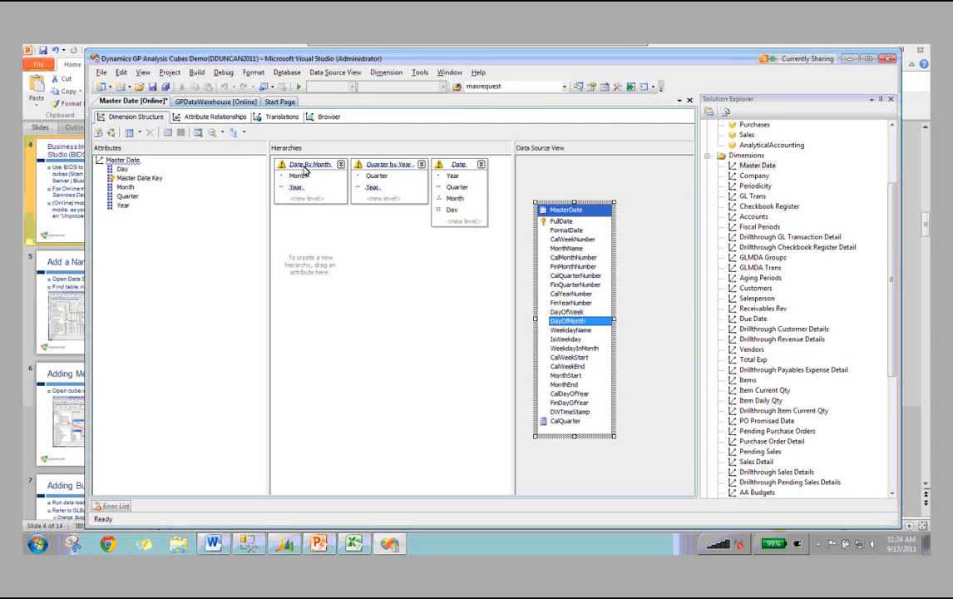
Step: Examine the Date hierarchy of the Master Date dimension, including its warning and Day level
left_click(470, 165)
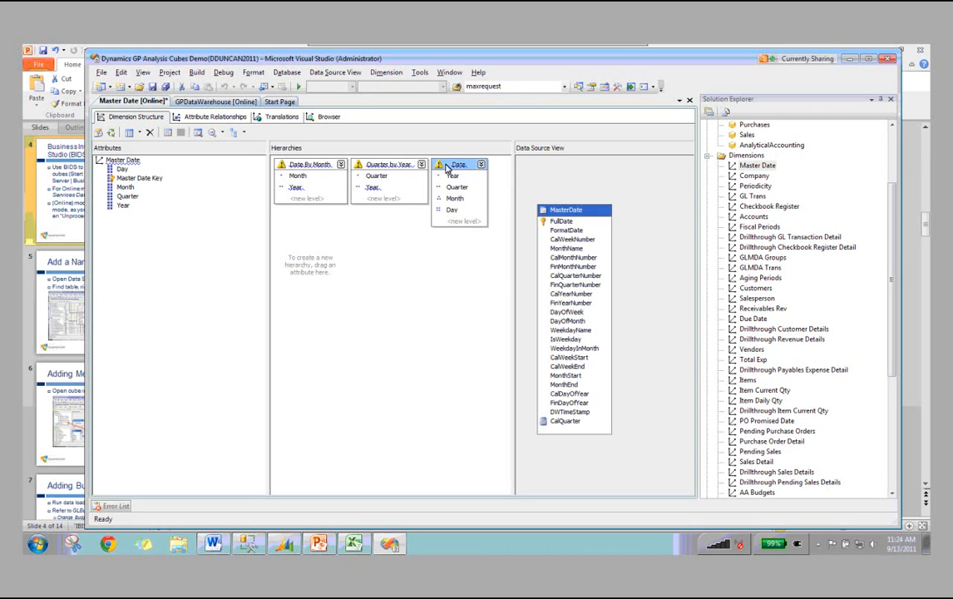
mouse_move(456, 171)
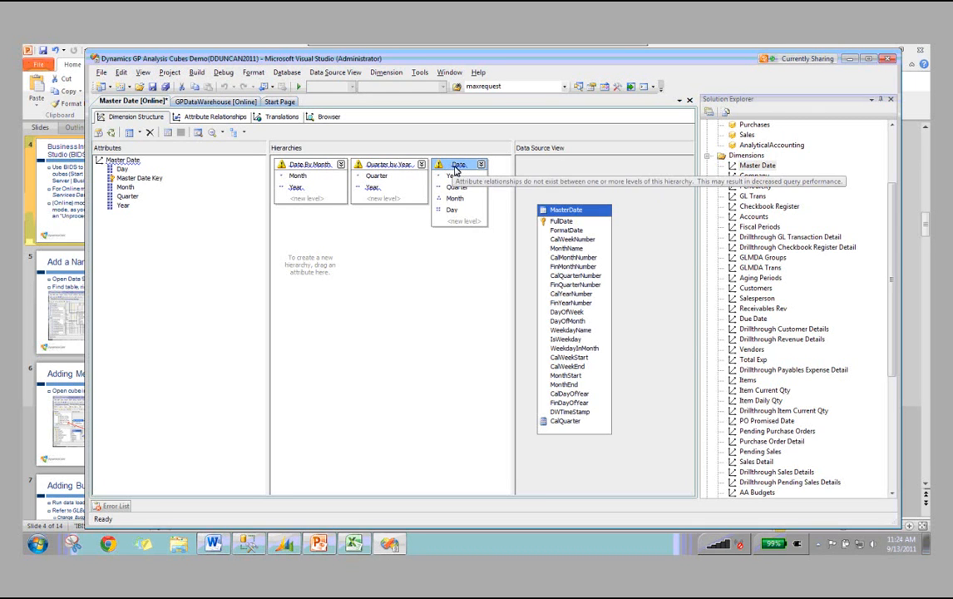
left_click(453, 210)
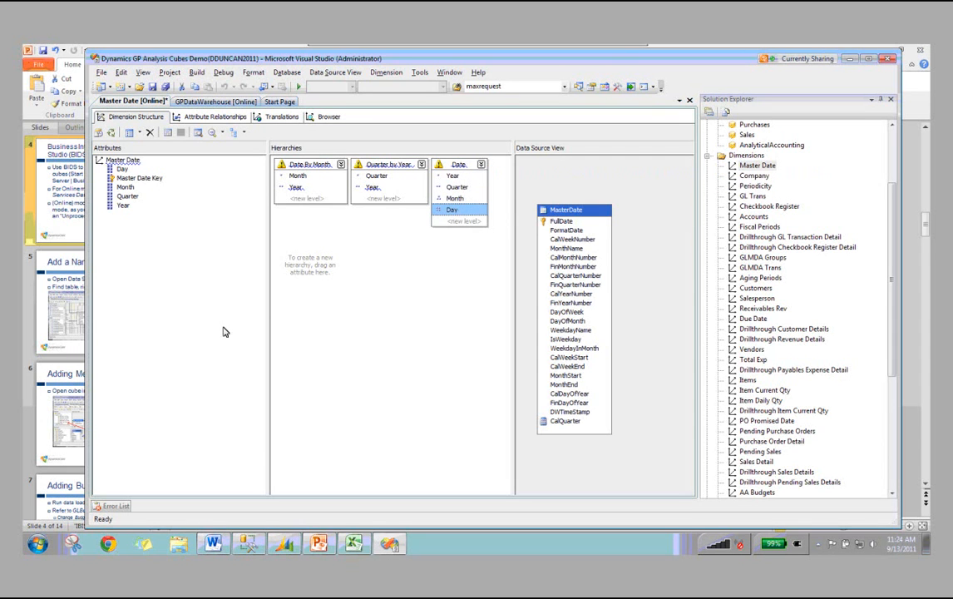
left_click_drag(267, 295, 235, 295)
Step: Open the Financials cube and look over the measures in its GL Trans measure group
left_click(889, 204)
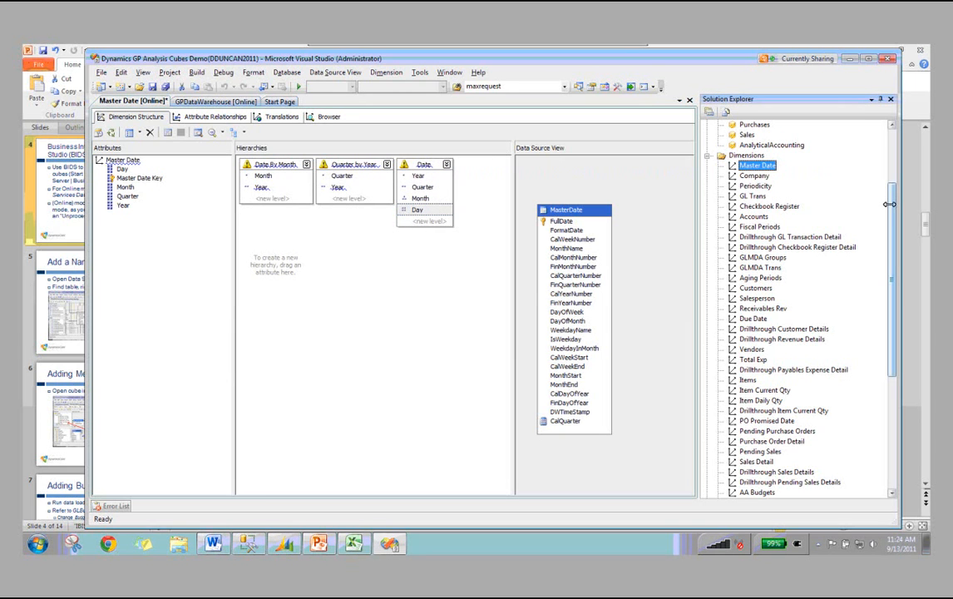
scroll(889, 204, "up", 1)
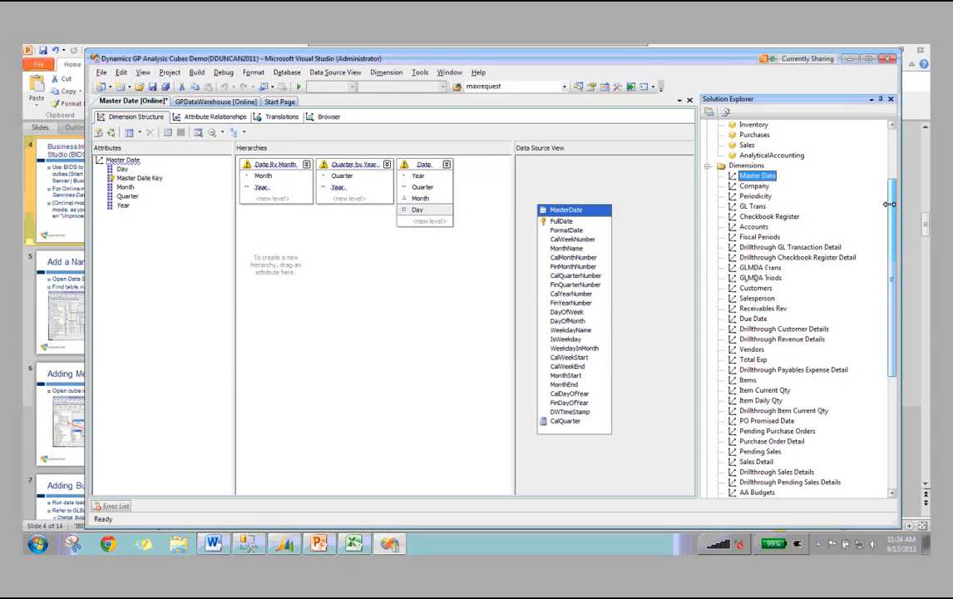
scroll(891, 249, "up", 1)
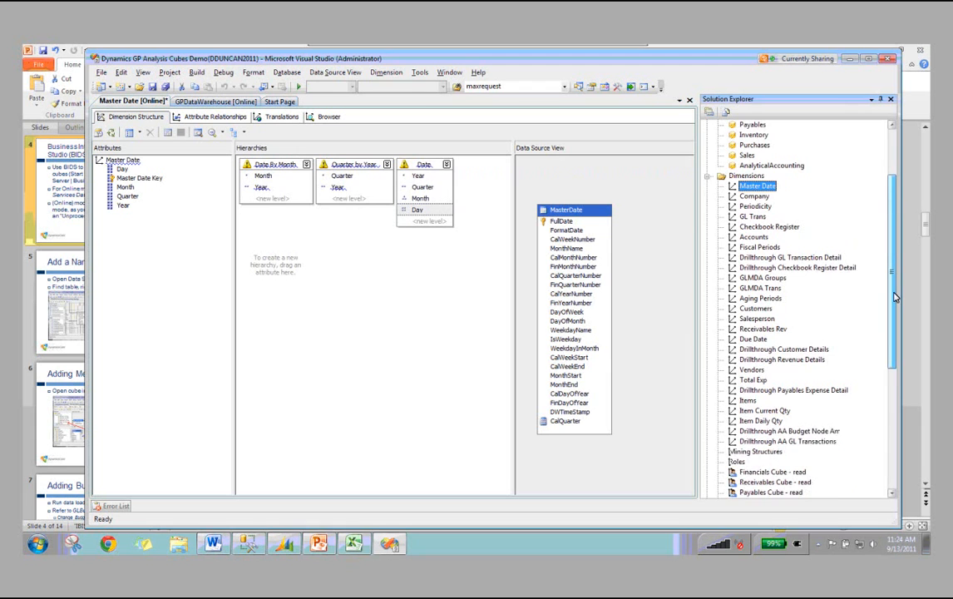
scroll(895, 297, "up", 3)
double_click(772, 188)
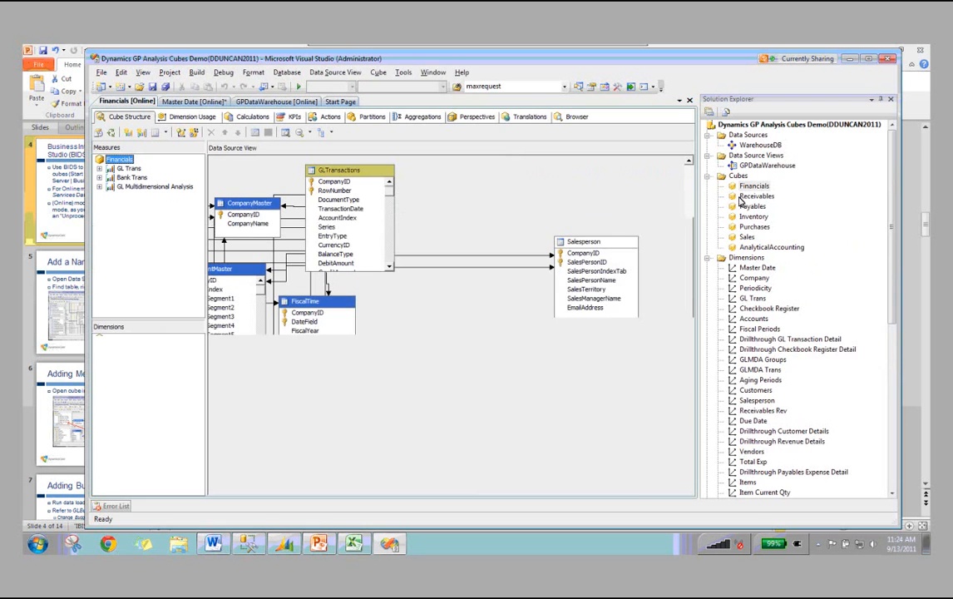
left_click(100, 169)
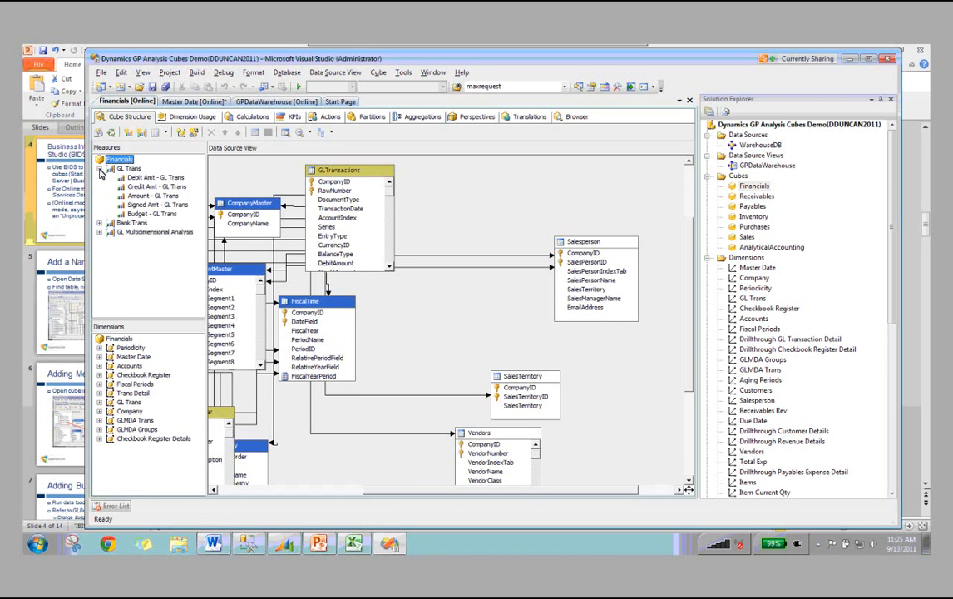
left_click(100, 169)
Step: Compare the GL Trans measures in the Excel pivot table's field list with the measures and dimensions of the Financials cube in Visual Studio
left_click(353, 544)
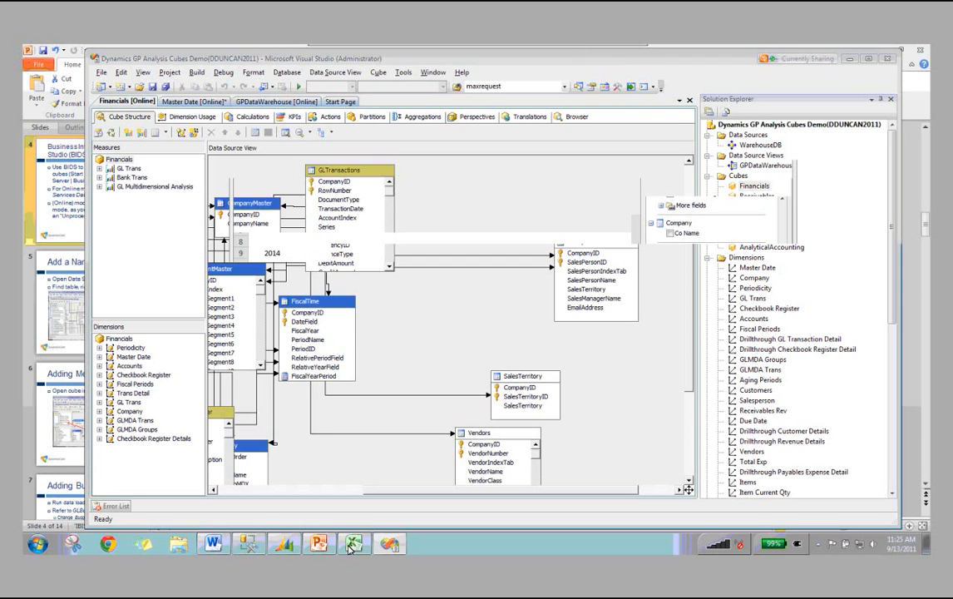
scroll(657, 208, "up", 5)
scroll(653, 215, "down", 1)
left_click(651, 216)
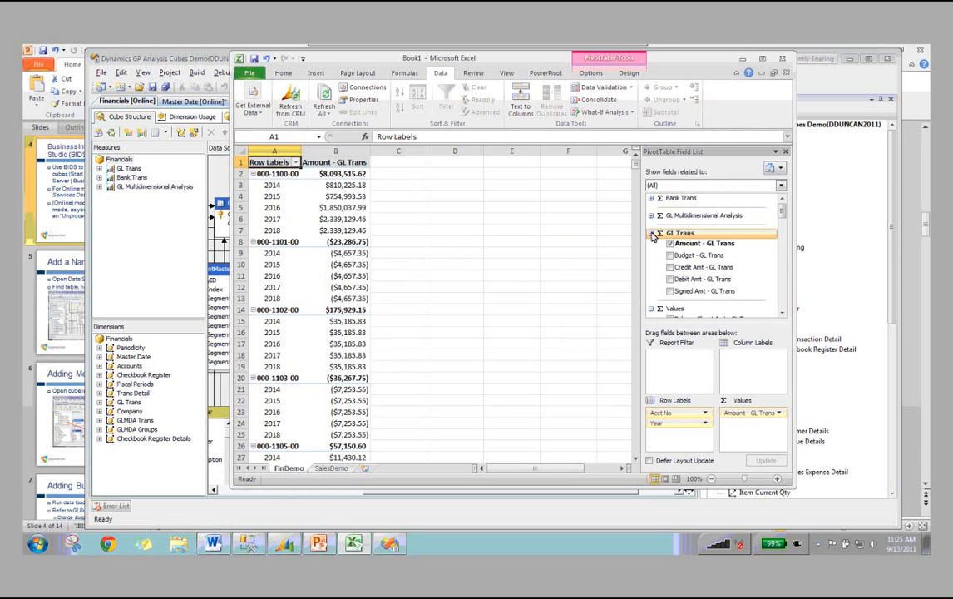
left_click(652, 235)
left_click(742, 59)
left_click(100, 168)
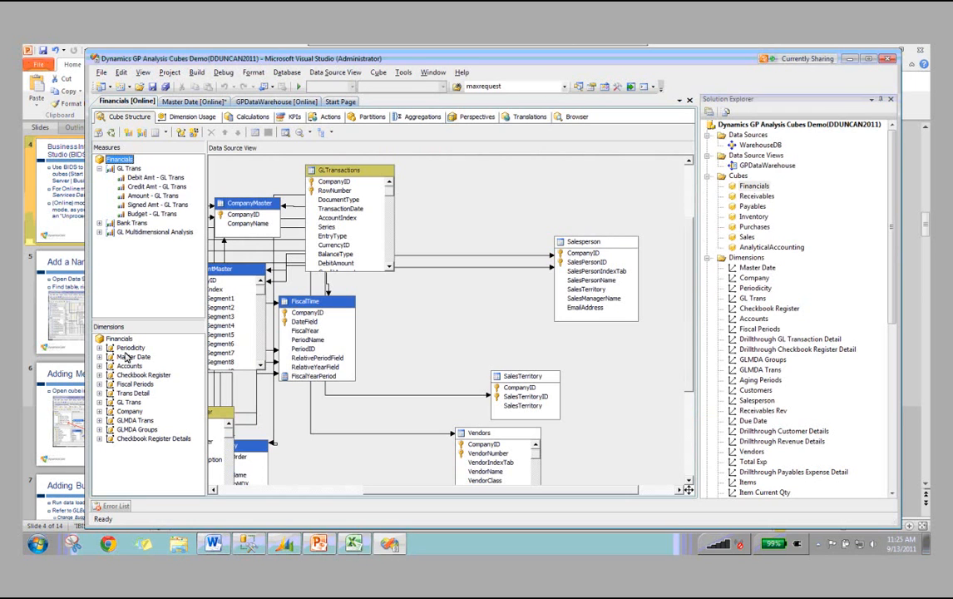
left_click(133, 393)
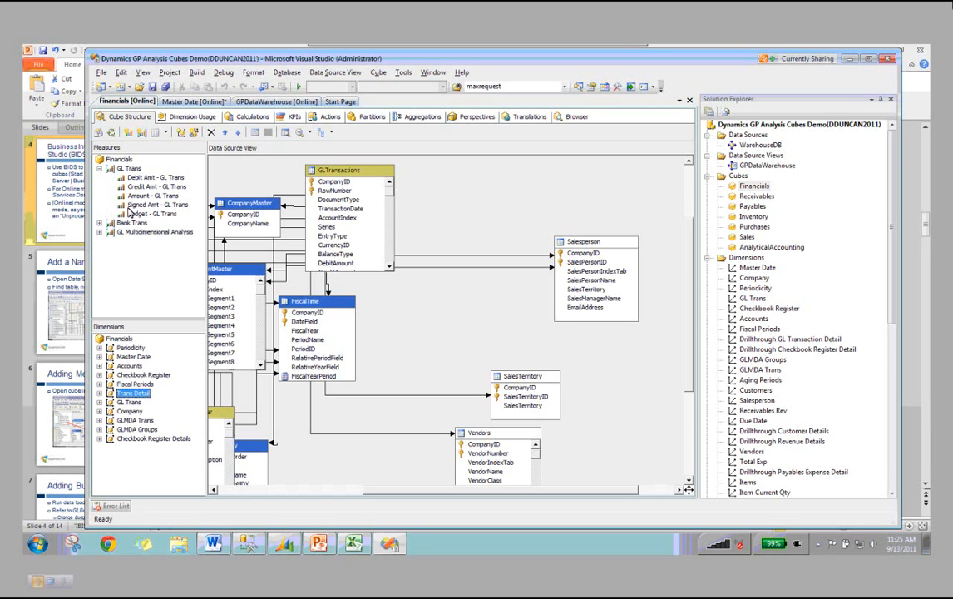
Step: Review the Financials cube's dimension usage and inspect the relationship between Master Date and GL Trans without changing it
left_click(182, 120)
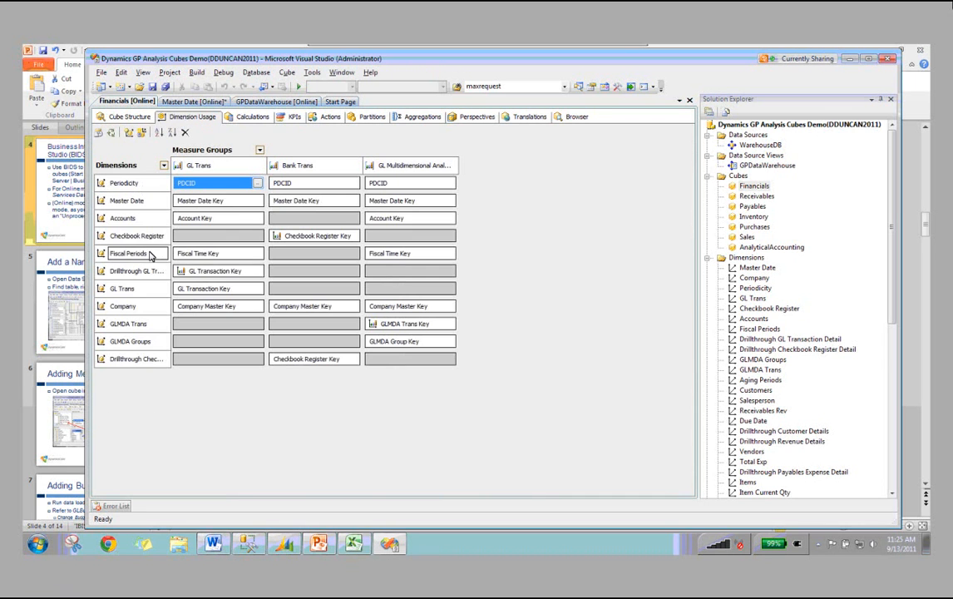
left_click(151, 207)
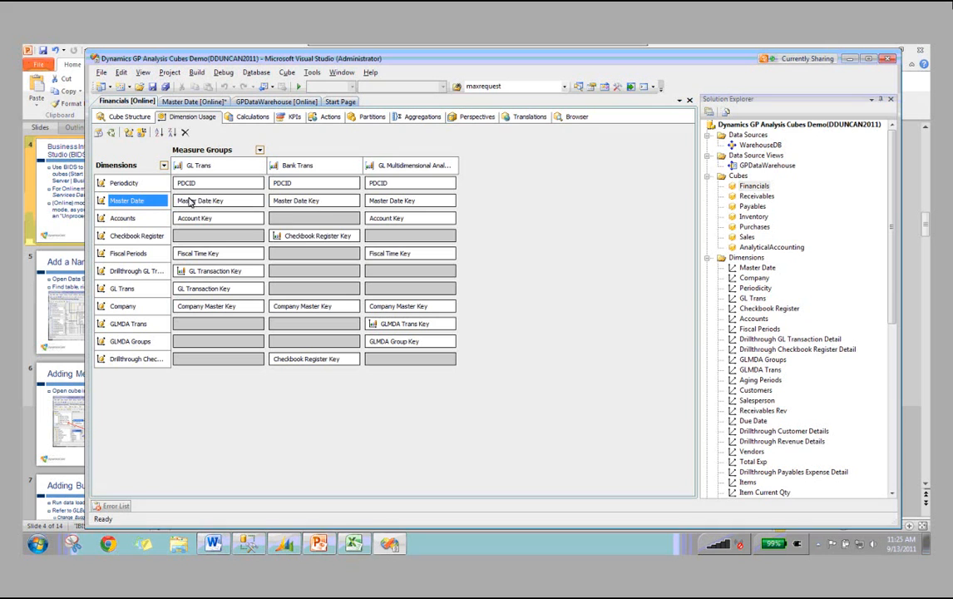
left_click(223, 206)
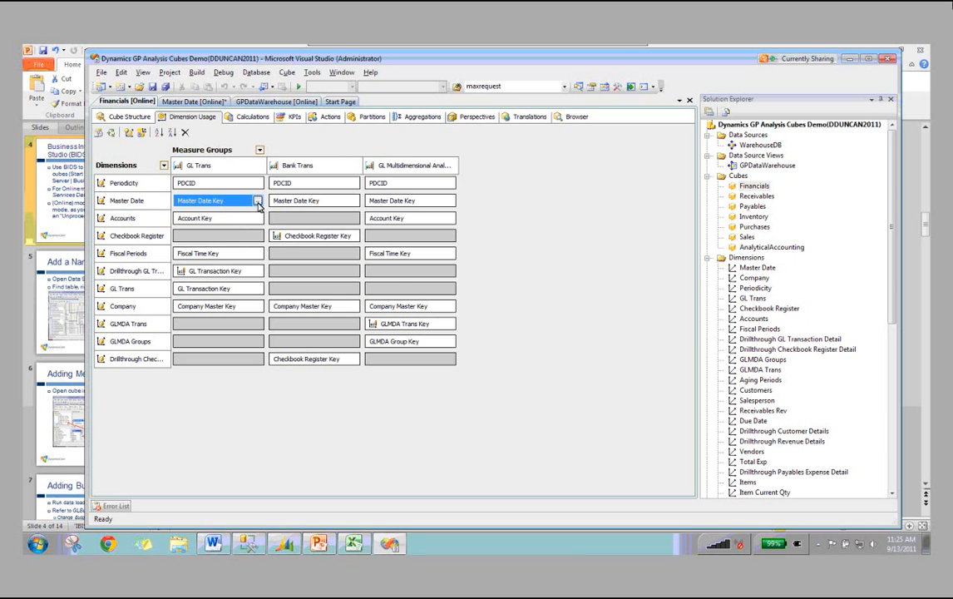
left_click(257, 201)
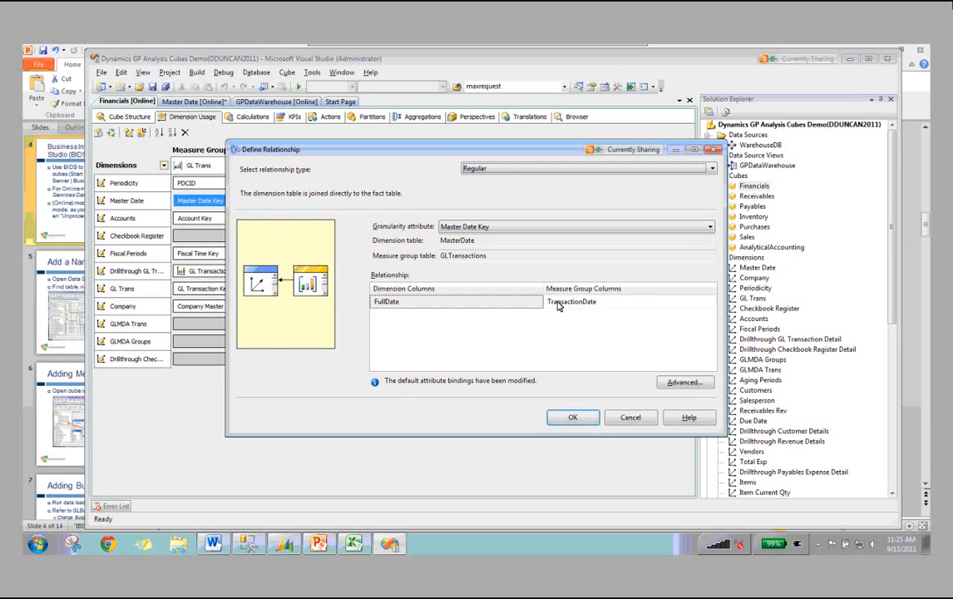
left_click(629, 418)
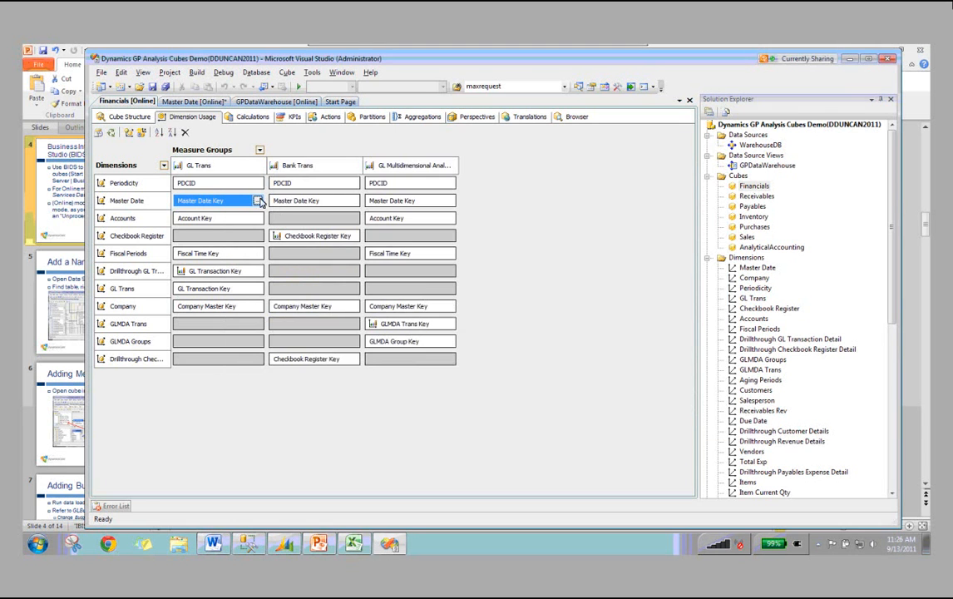
left_click(259, 201)
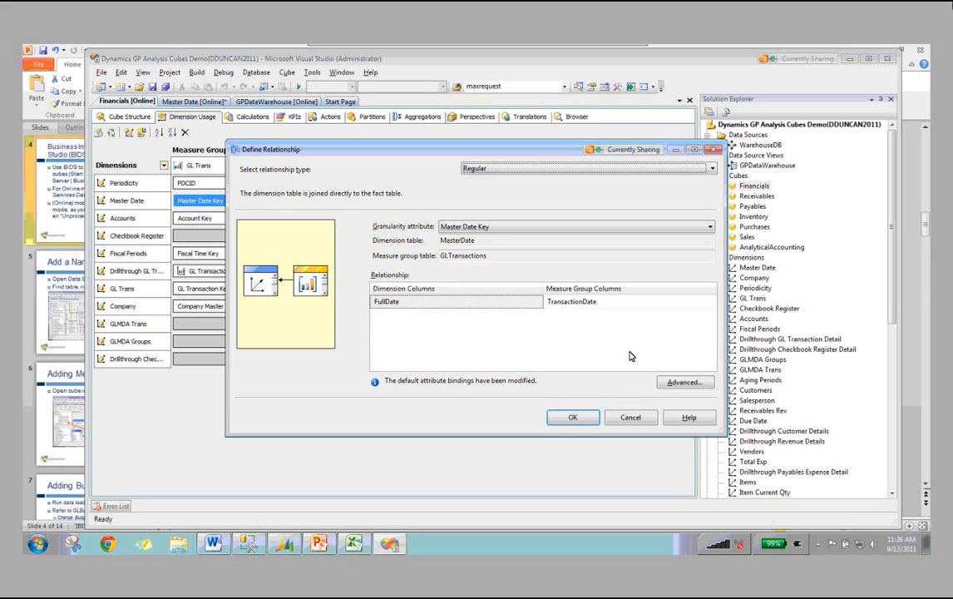
left_click(630, 417)
Step: Look over the Financials cube's calculations and drillthrough actions, and close the cube
left_click(252, 118)
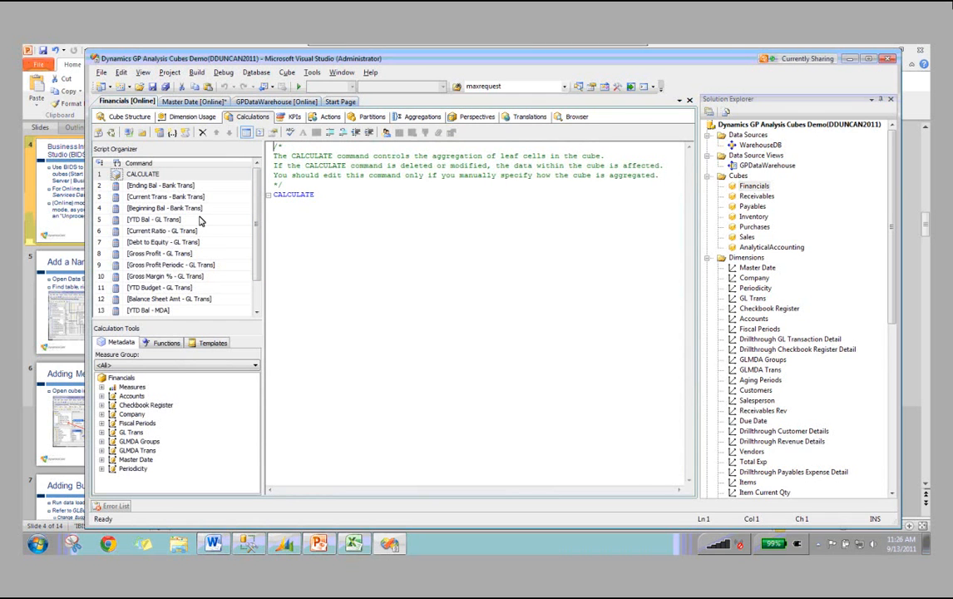
left_click(331, 118)
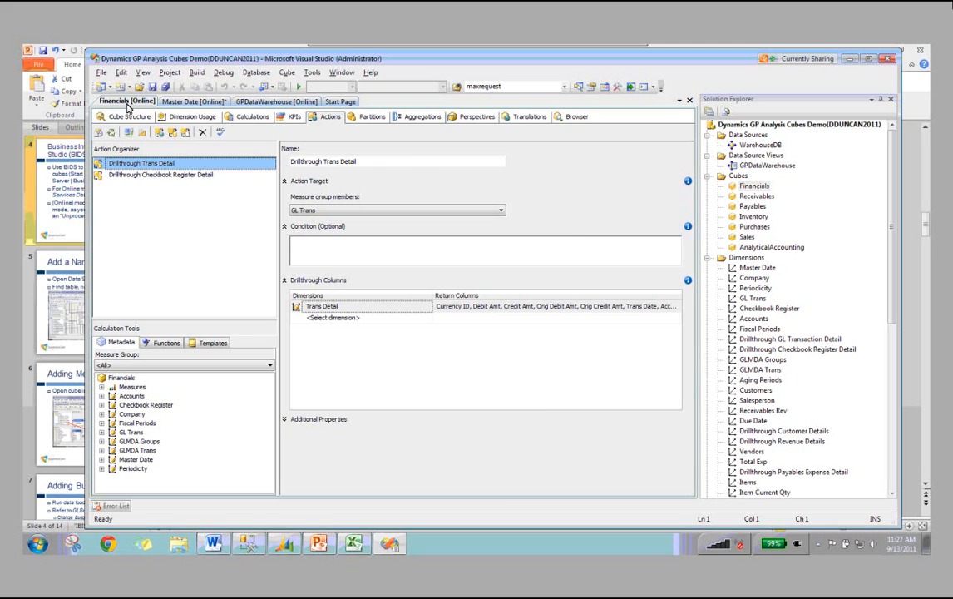
right_click(128, 106)
left_click(154, 122)
Step: Close the Master Date dimension and discard its changes
left_click(130, 197)
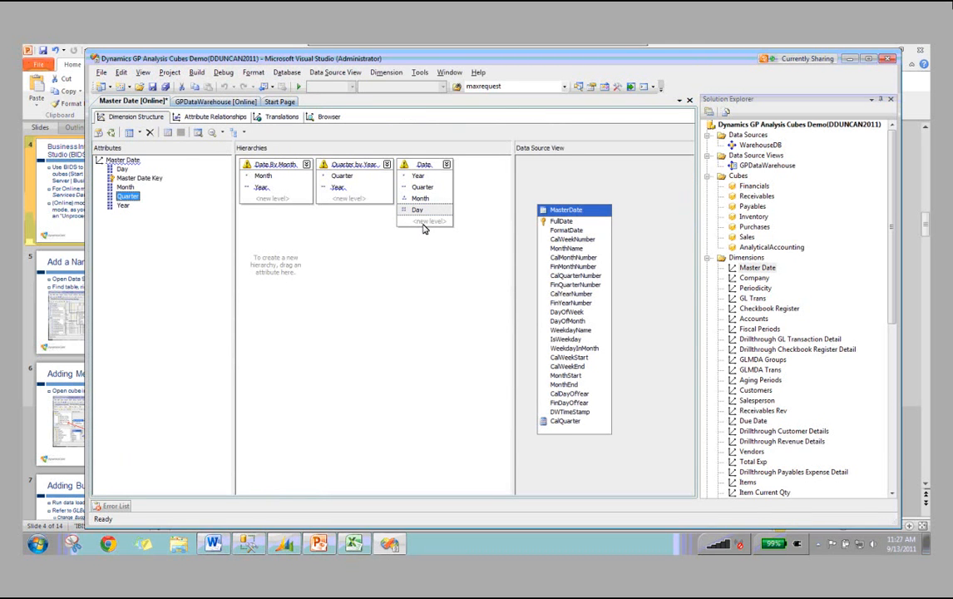
right_click(158, 104)
left_click(168, 124)
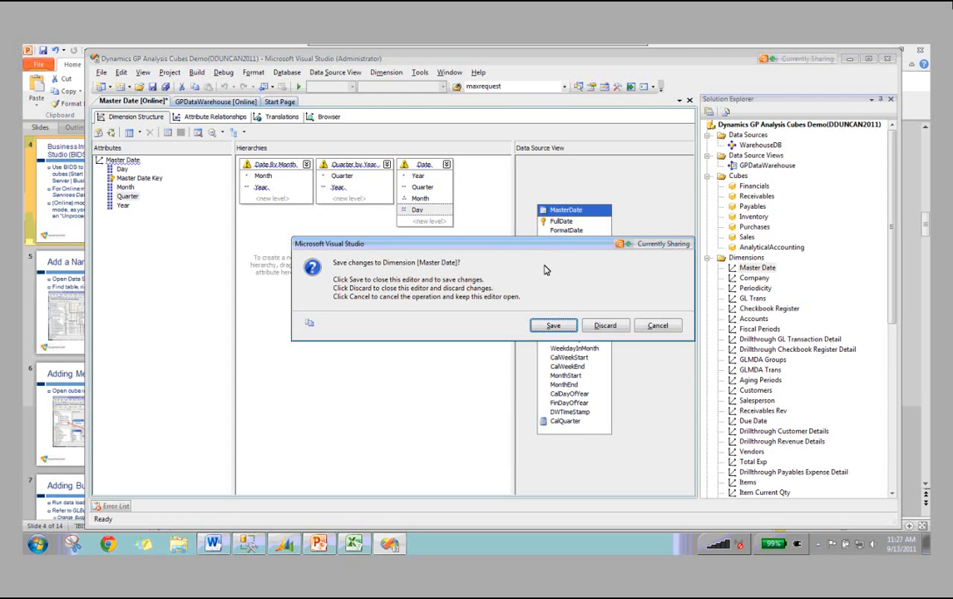
left_click(604, 328)
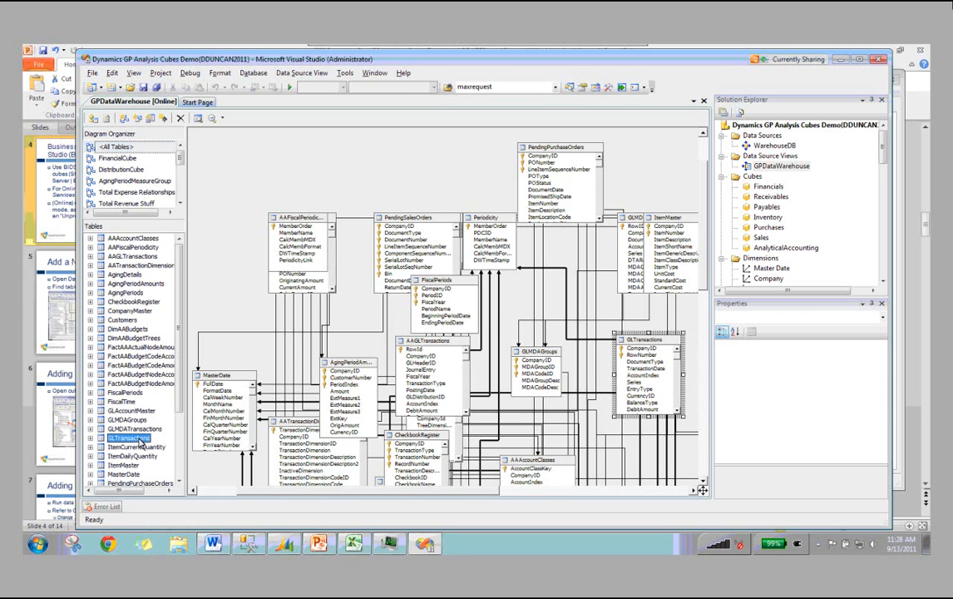
Step: Reposition and enlarge the GLTransactions table in the data source view diagram to show its UnitAccDebit and UnitAccCredit columns
left_click(631, 337)
left_click_drag(651, 341, 655, 370)
left_click(622, 376)
left_click(622, 384)
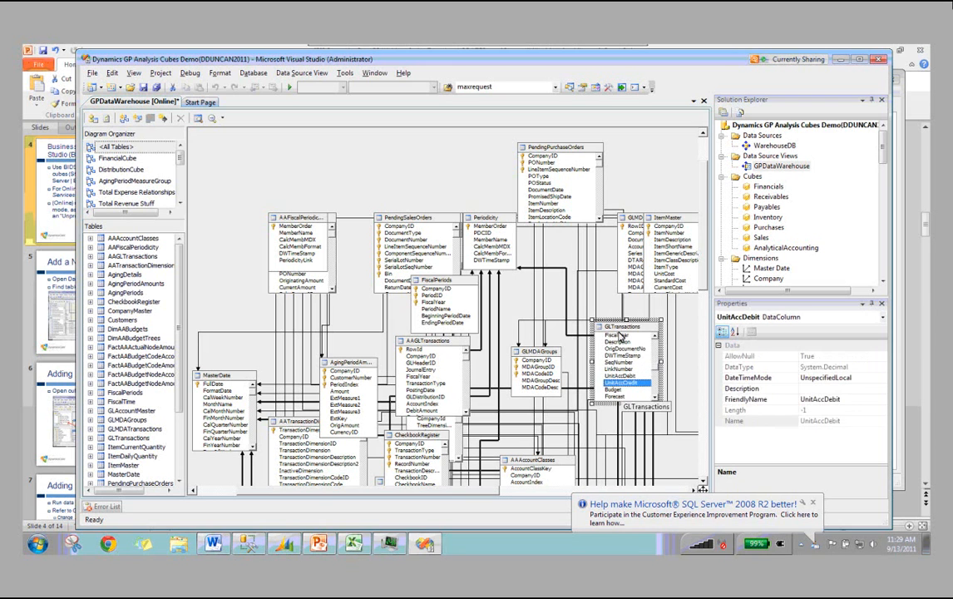
right_click(621, 336)
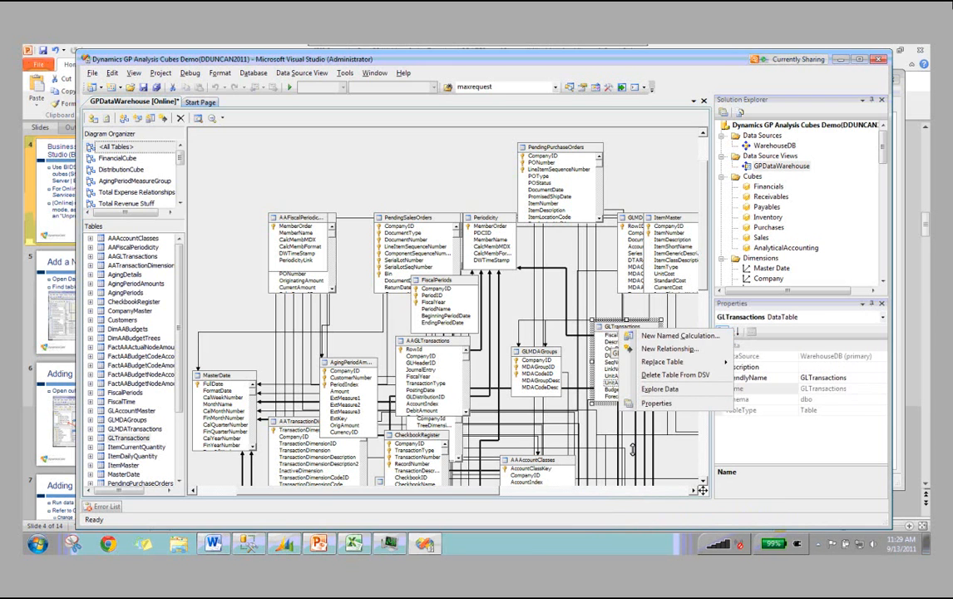
left_click_drag(623, 327, 622, 310)
left_click_drag(626, 388, 632, 449)
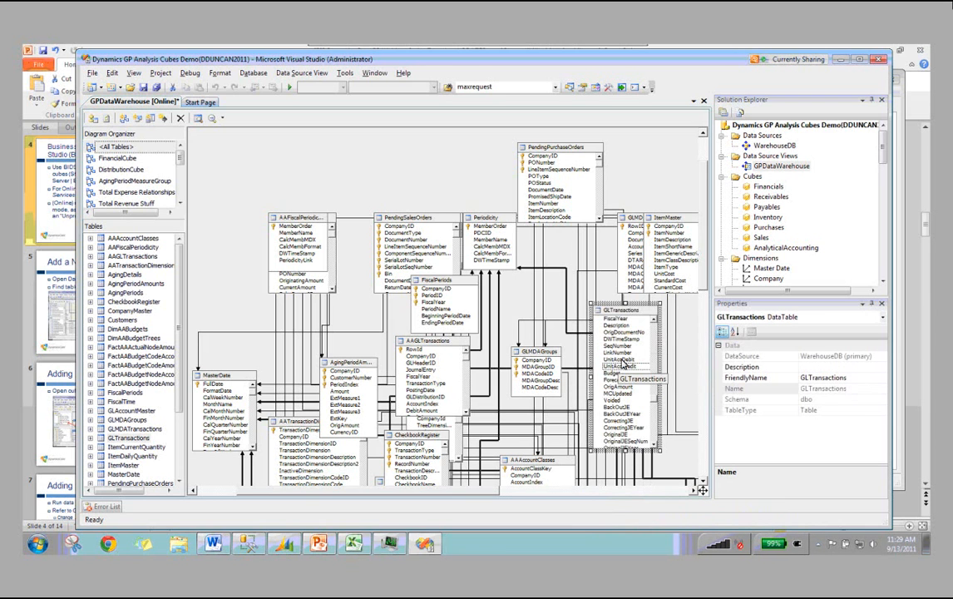
Step: Start a new named calculation on the GLTransactions table with the column name UnitAccAmount
right_click(636, 316)
left_click(638, 323)
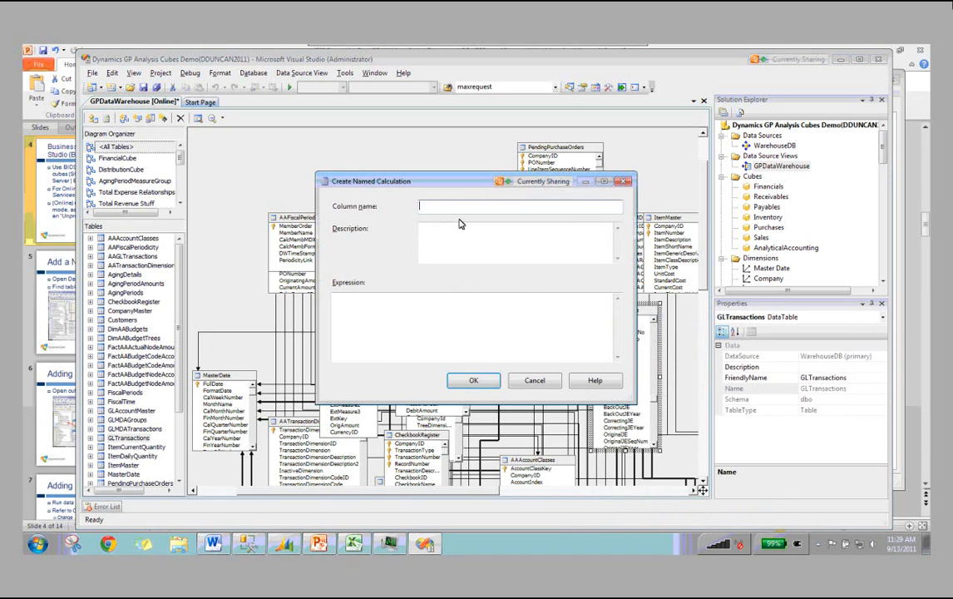
type("UnitAccAmount")
Step: Copy UnitAccDebit - UnitAccCredit from the Named Calculations Word document into the calculation's expression and confirm the calculation
left_click(215, 546)
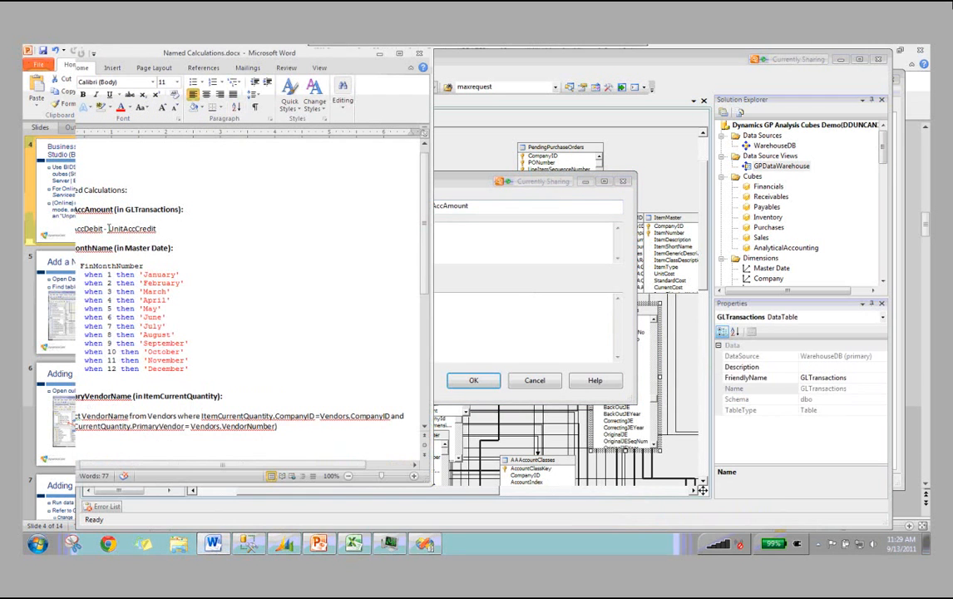
triple_click(108, 229)
key("ctrl+c")
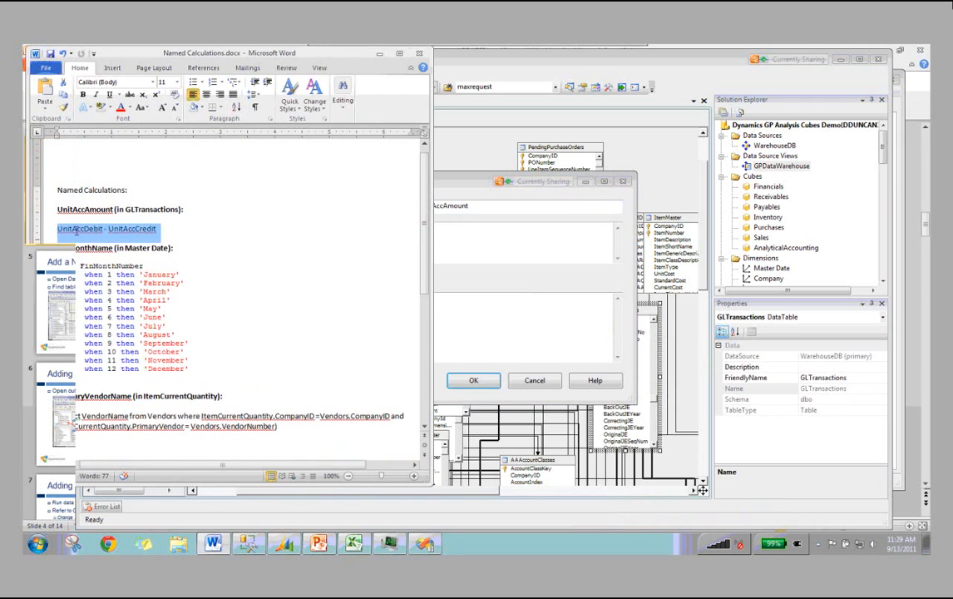
left_click(487, 299)
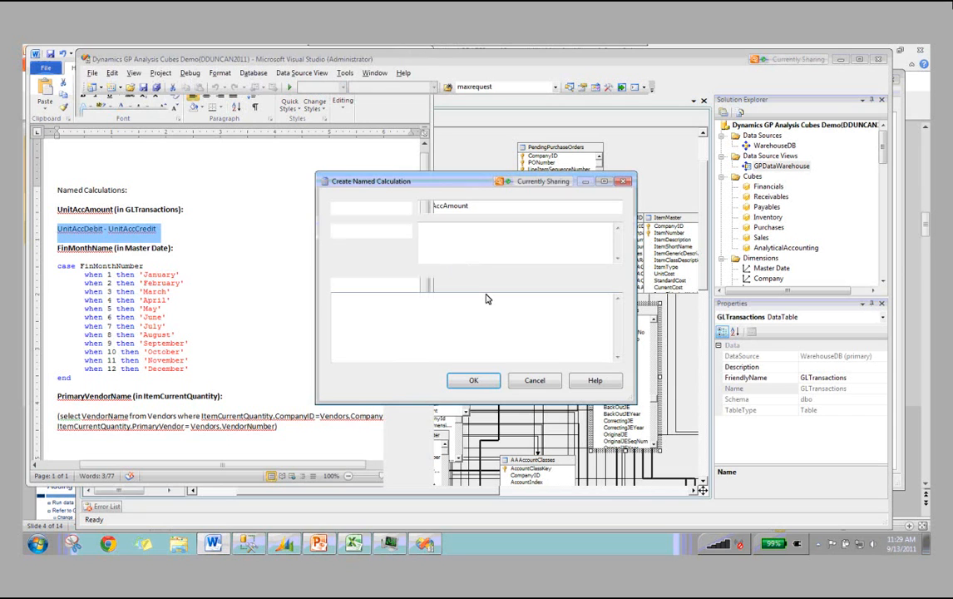
right_click(453, 304)
left_click(474, 355)
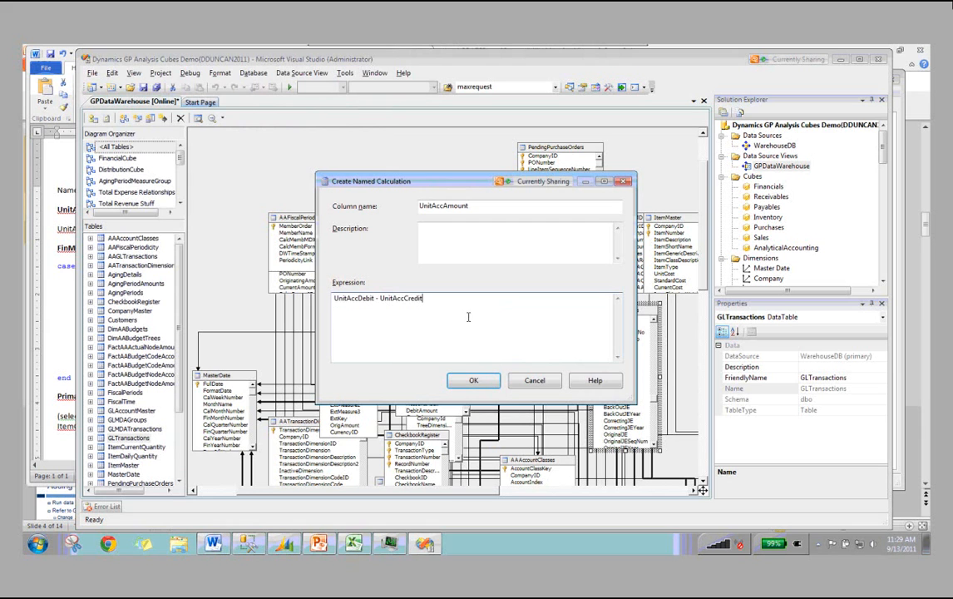
left_click(490, 389)
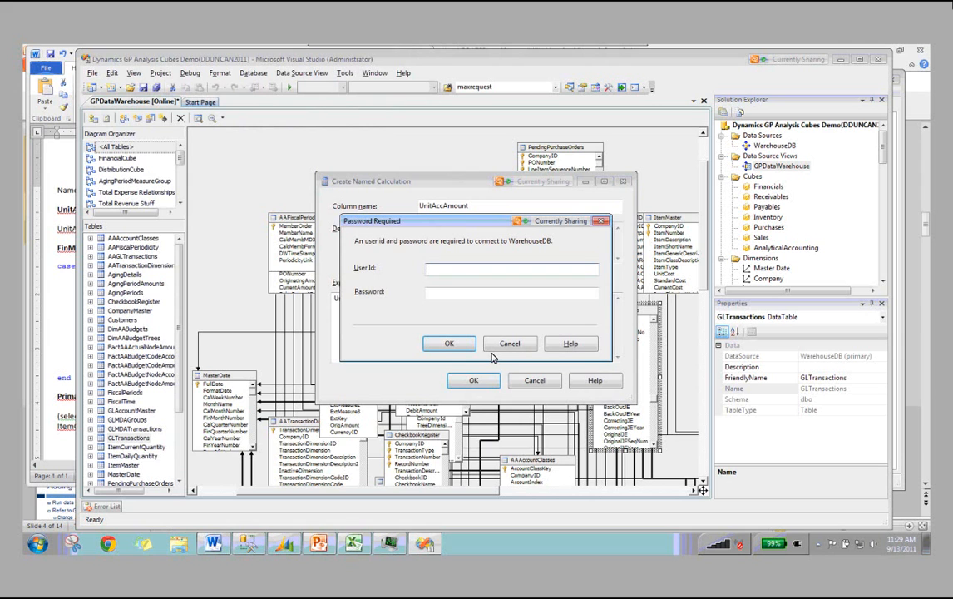
Step: Enter the user ID and password for the WarehouseDB connection and submit them
type("DynamicsUser")
key("Tab")
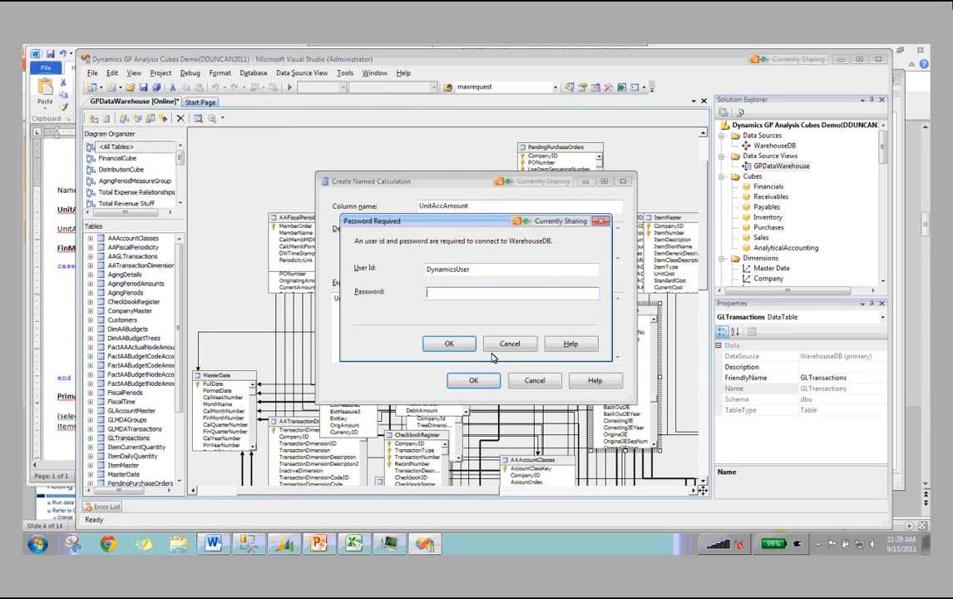
type("*******")
key("BackSpace")
key("BackSpace")
key("BackSpace")
key("BackSpace")
key("BackSpace")
key("BackSpace")
key("BackSpace")
type("**********")
key("Return")
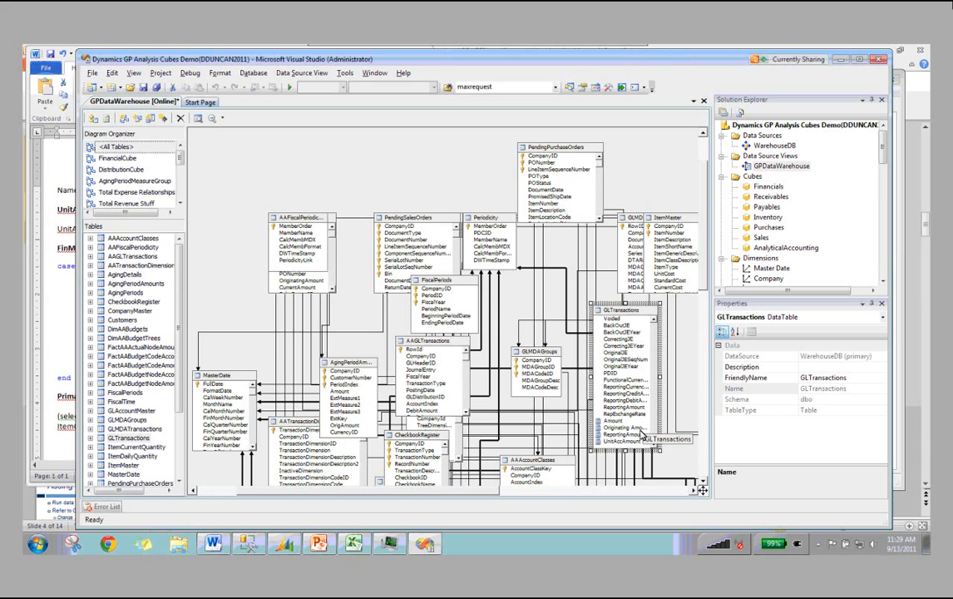
Step: Explore the GLTransactions table's data and examine the values in the new UnitAccAmount column
left_click(622, 441)
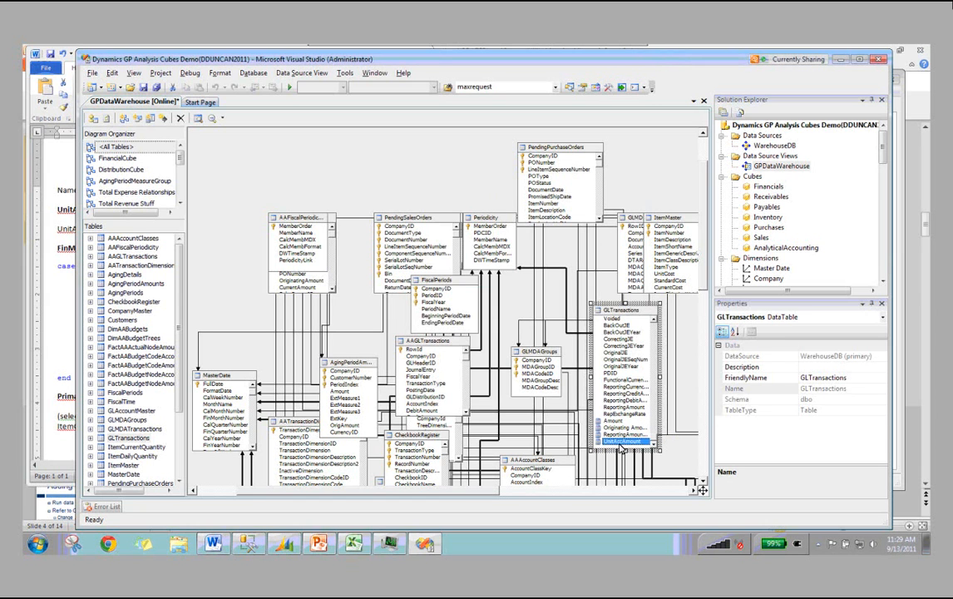
right_click(619, 312)
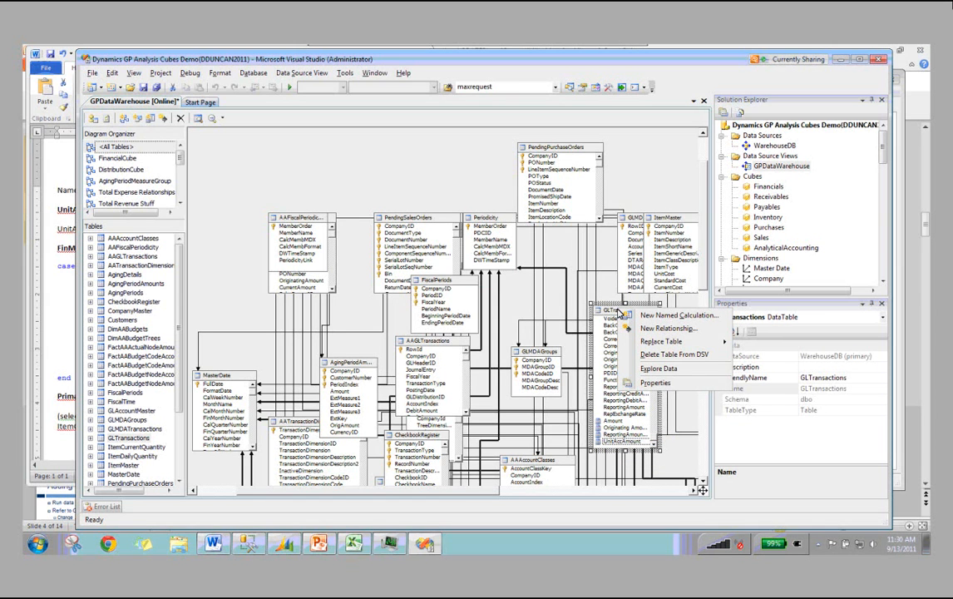
left_click(659, 368)
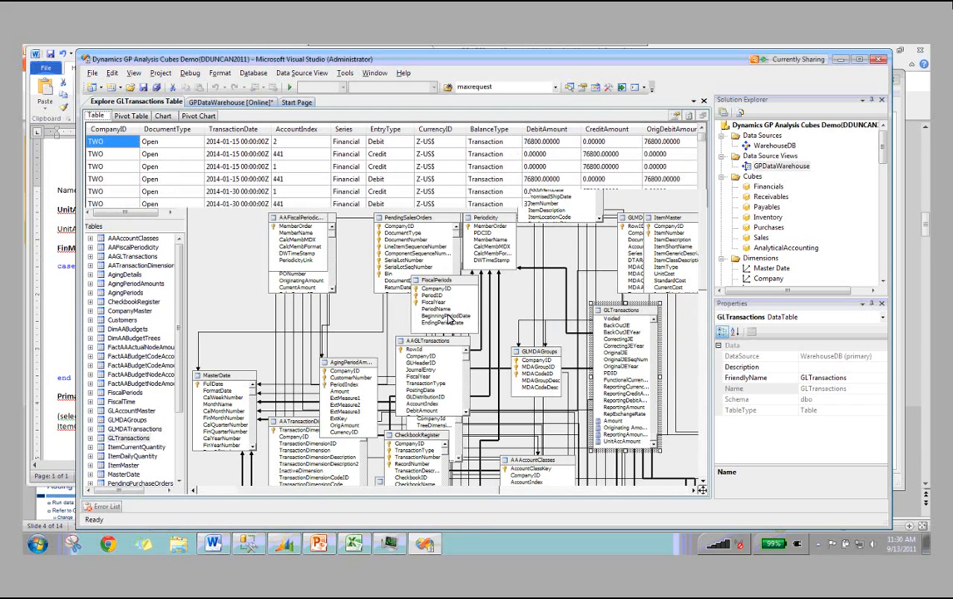
left_click_drag(152, 489, 629, 489)
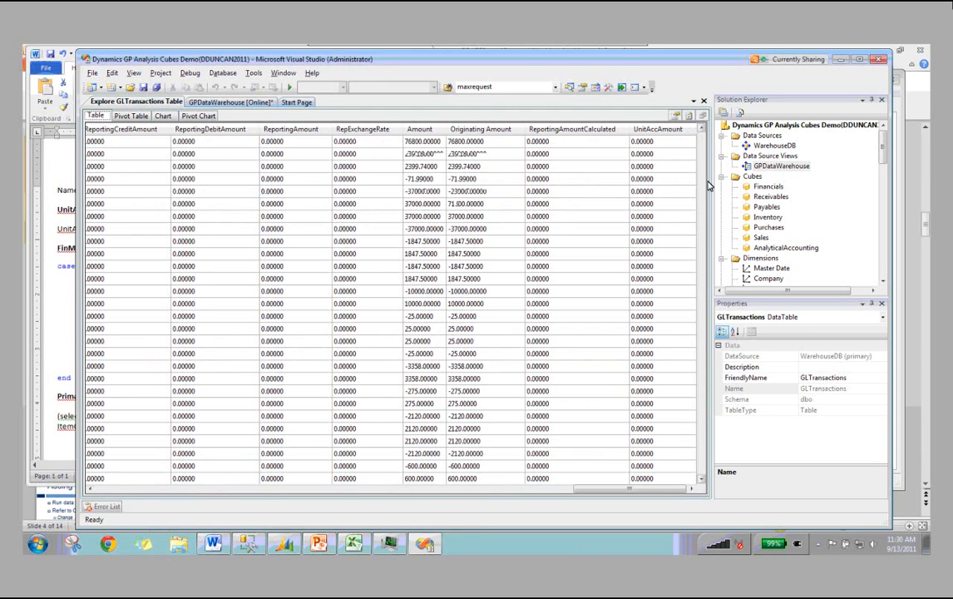
left_click_drag(707, 182, 704, 175)
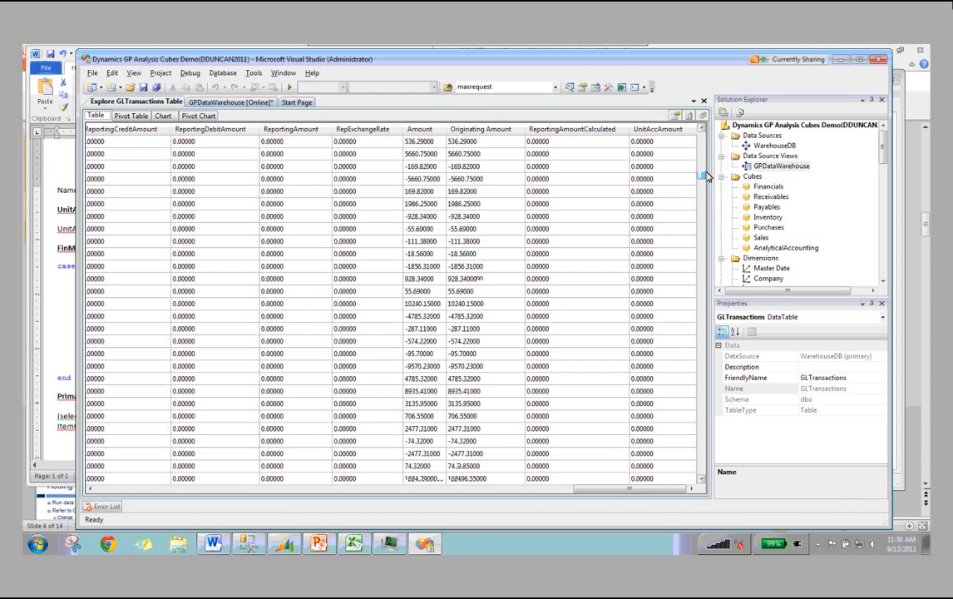
left_click_drag(705, 174, 706, 138)
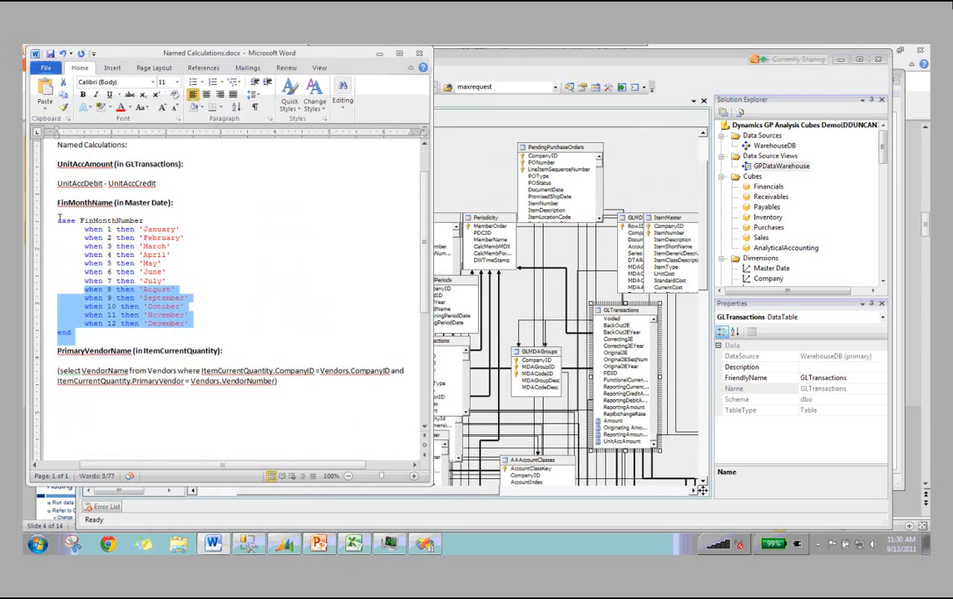
Step: Check the FinMonthName notes in Word, then reposition and enlarge the MasterDate table to inspect its month name and month number columns
left_click_drag(60, 219, 57, 202)
left_click(538, 71)
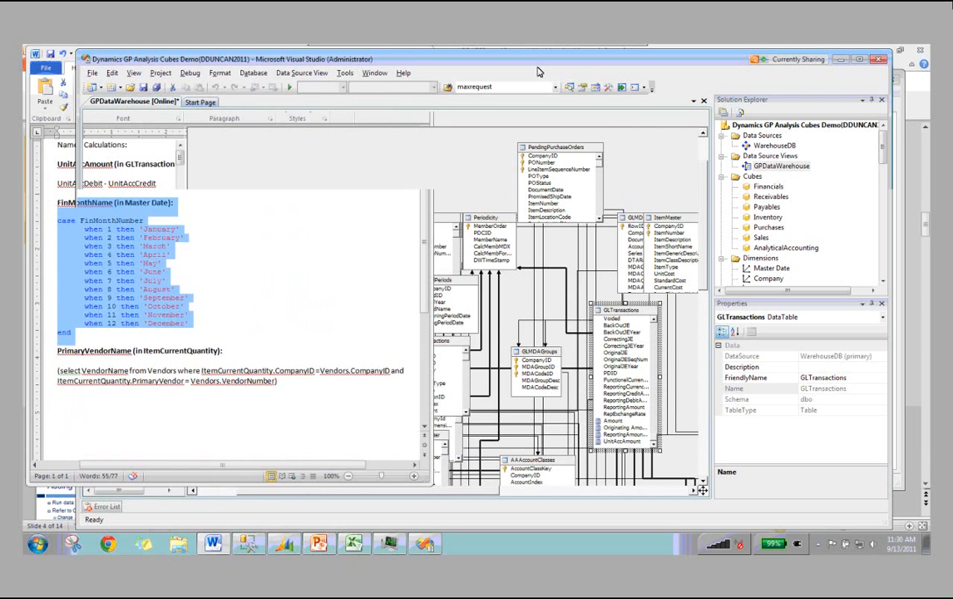
left_click(222, 380)
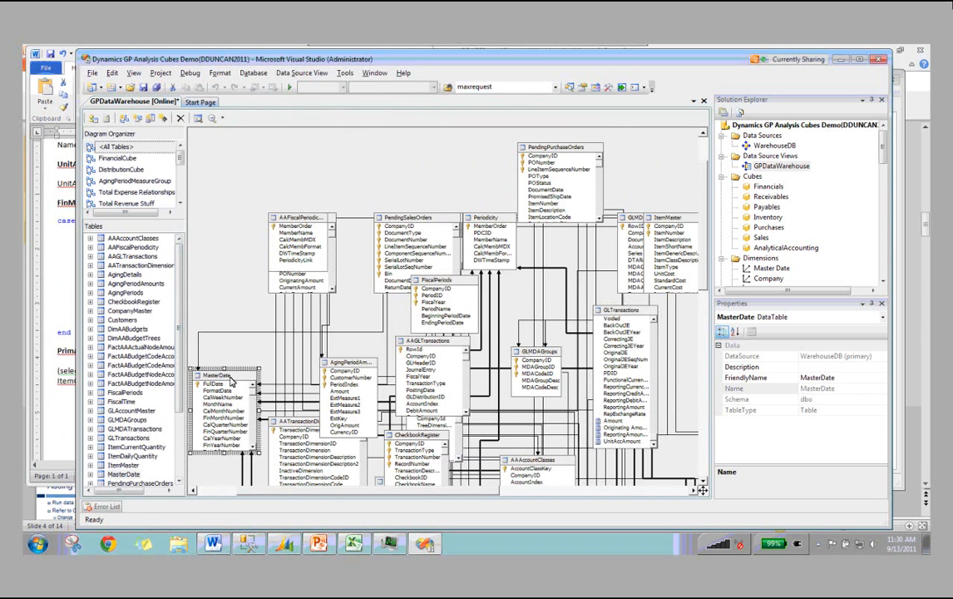
left_click_drag(231, 380, 255, 338)
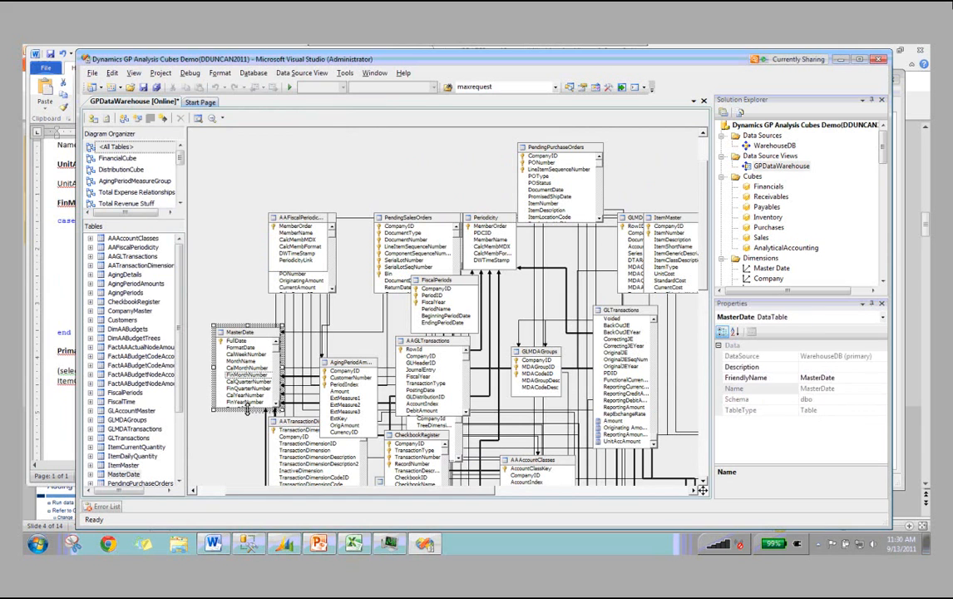
left_click_drag(246, 408, 248, 472)
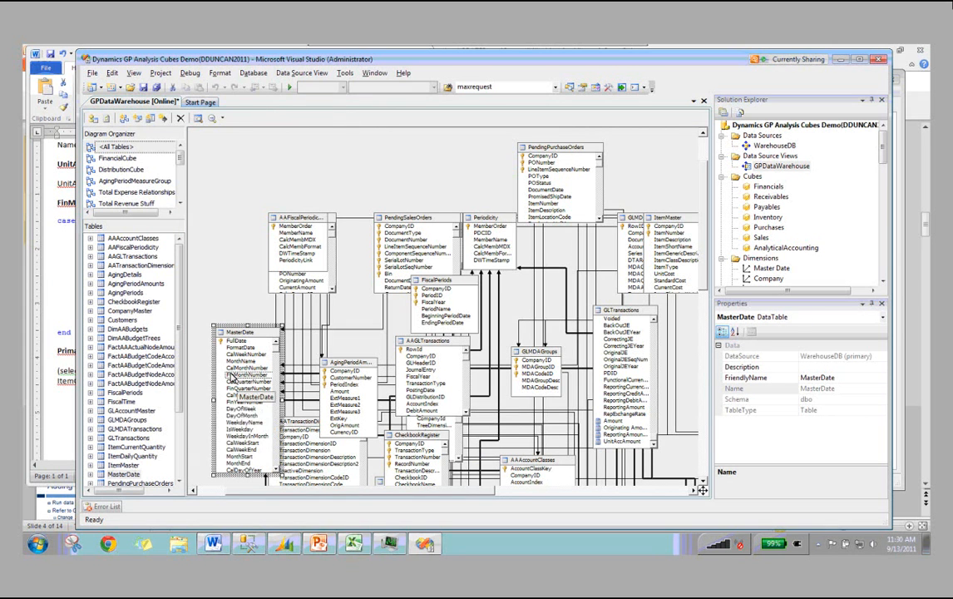
left_click(238, 363)
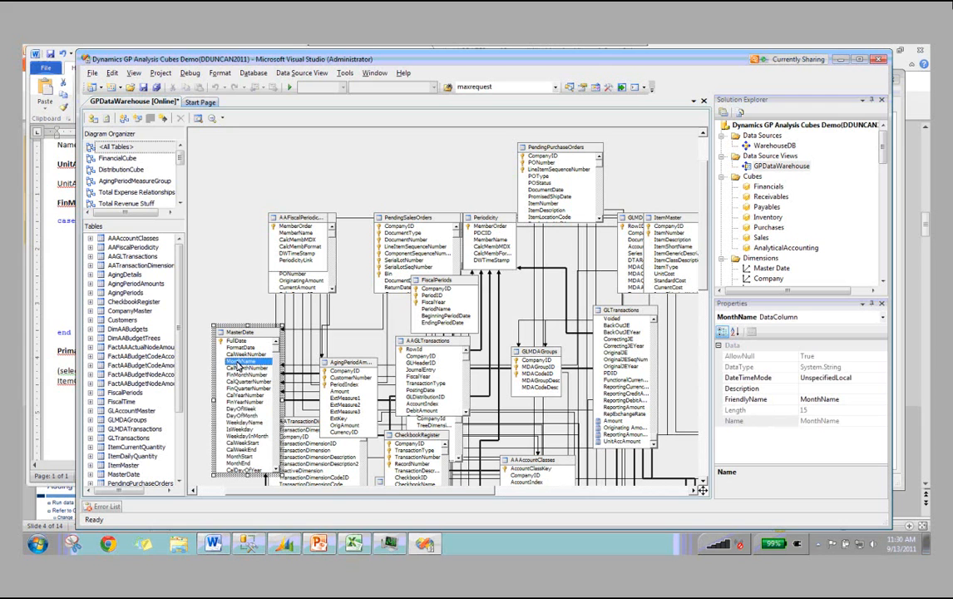
left_click(242, 369)
left_click(246, 375)
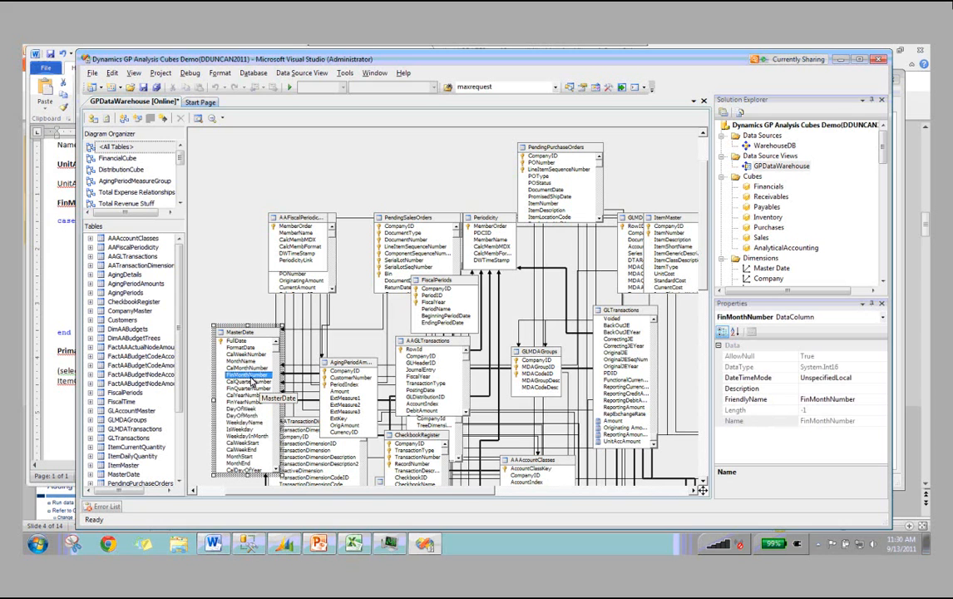
Step: Start a new named calculation on the MasterDate table with the column name FinMonthName
right_click(254, 336)
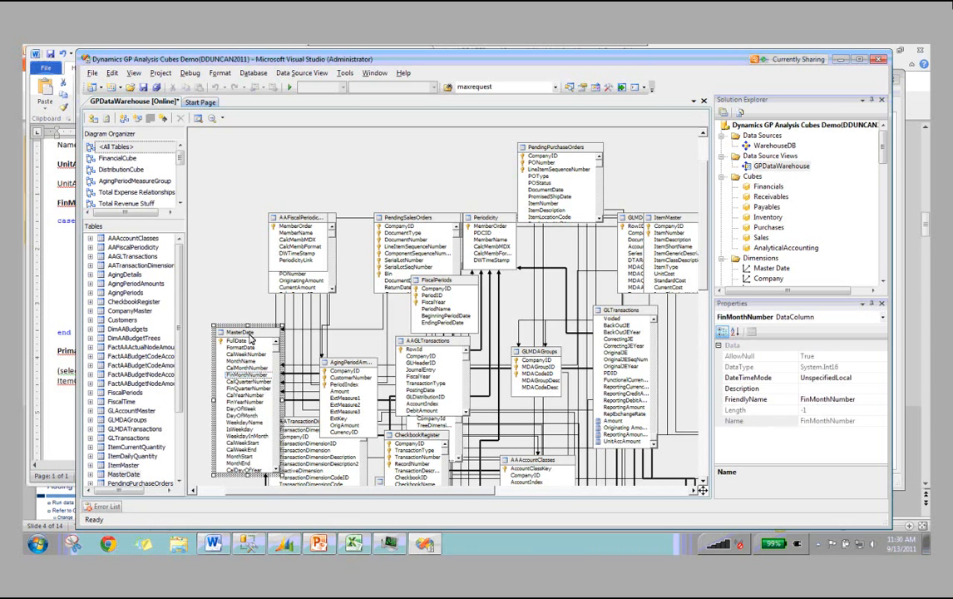
left_click(261, 343)
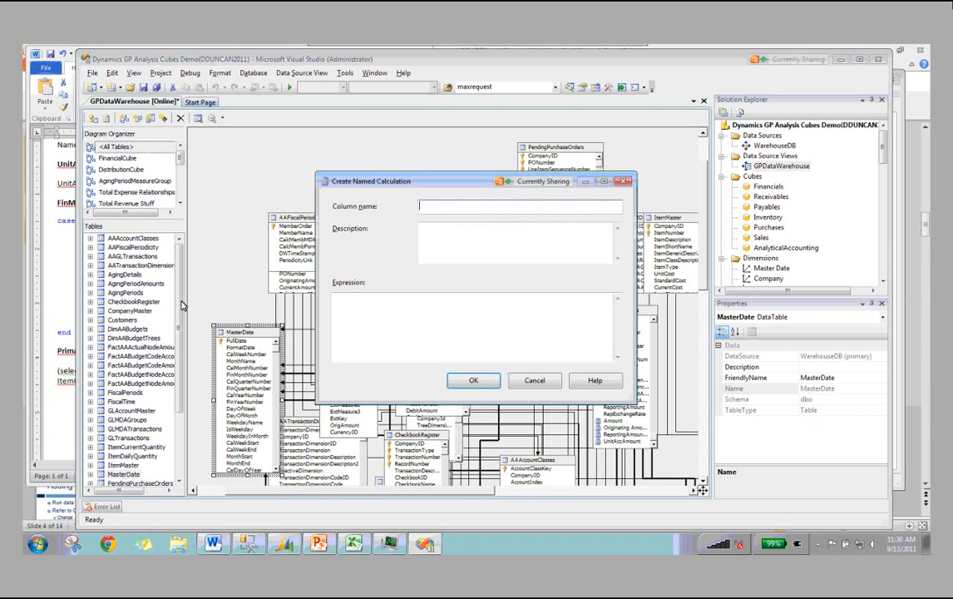
type("FinMonthName")
key("Tab")
key("Tab")
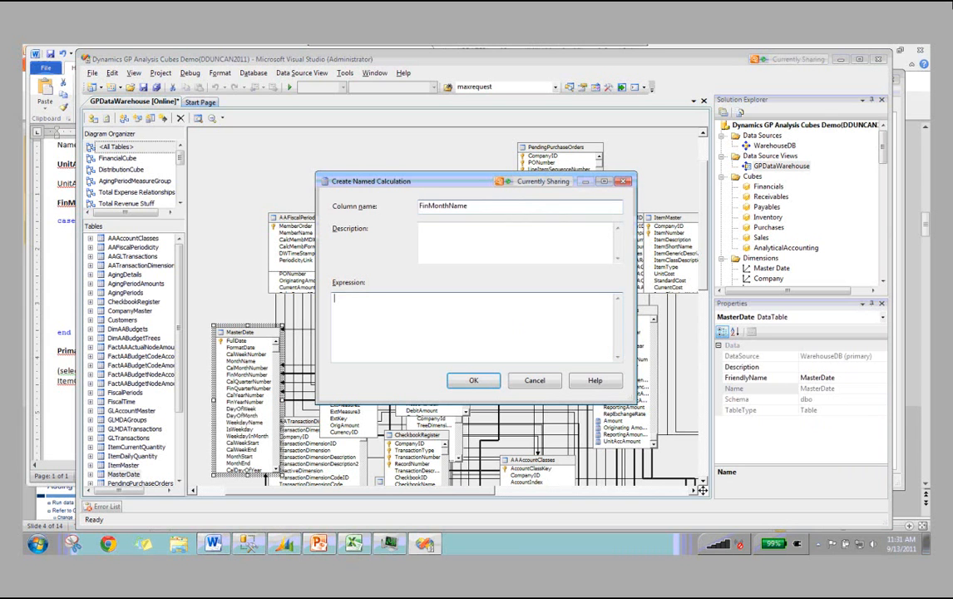
Step: Copy the FinMonthNumber case expression mapping 1–12 to January–December from Word into the FinMonthName calculation's expression and confirm it
left_click_drag(58, 220, 87, 329)
right_click(88, 309)
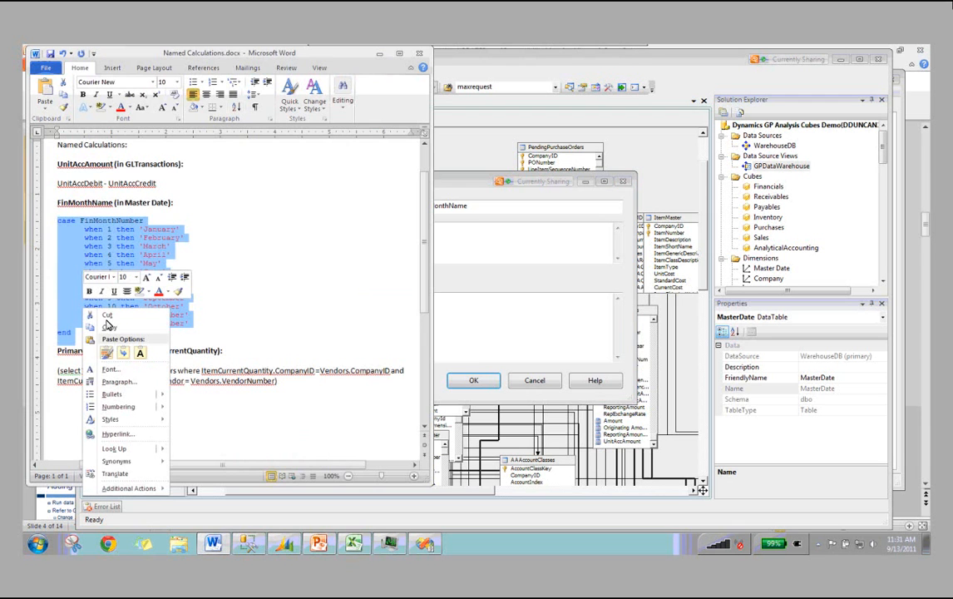
left_click(108, 327)
left_click(463, 329)
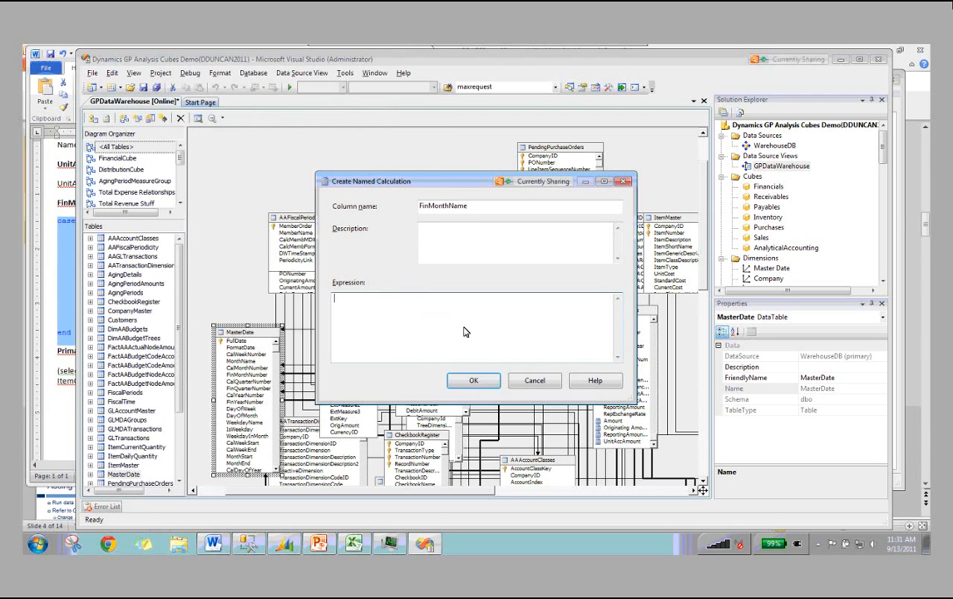
key("ctrl+v")
scroll(397, 301, "up", 3)
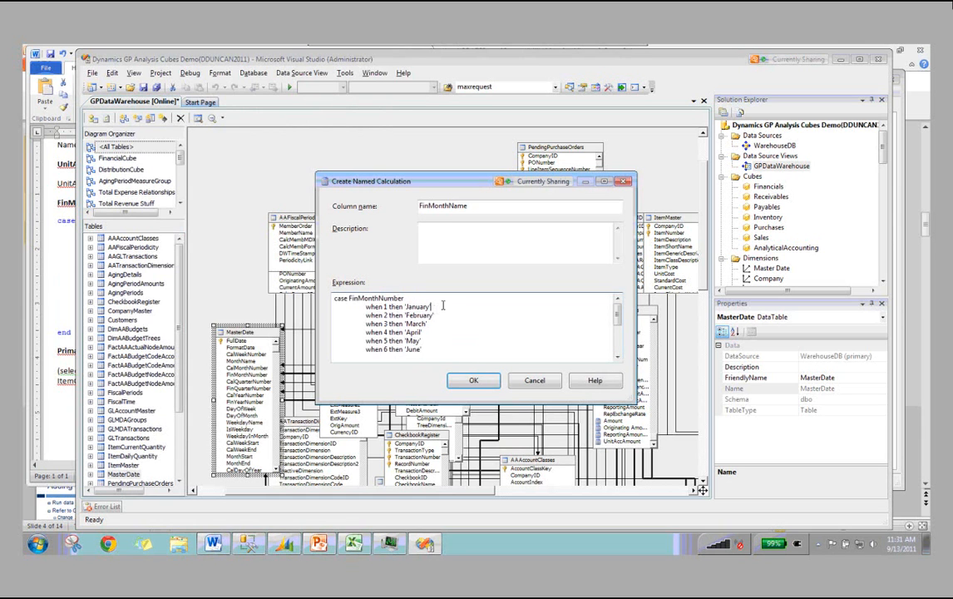
scroll(452, 309, "down", 3)
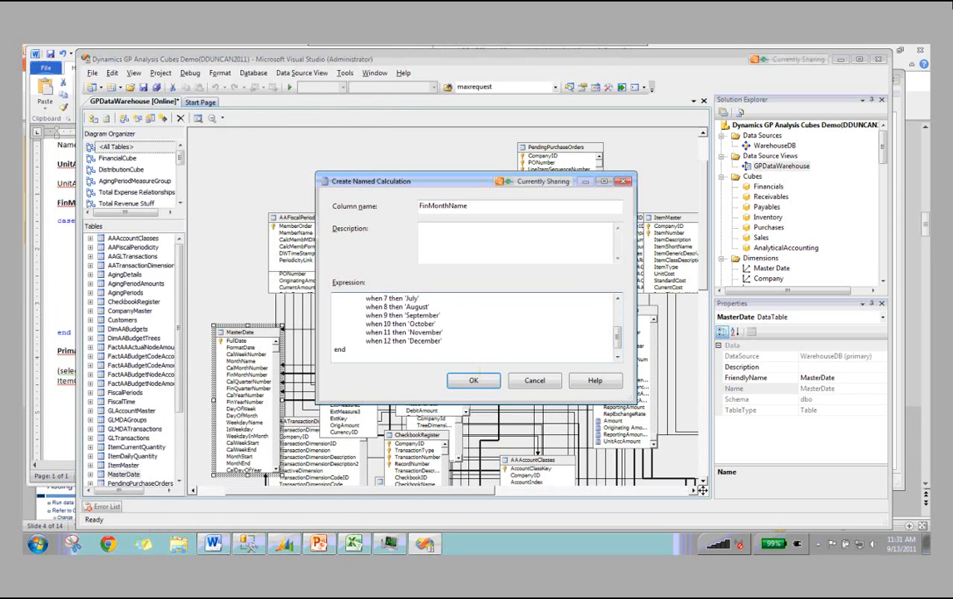
left_click(474, 380)
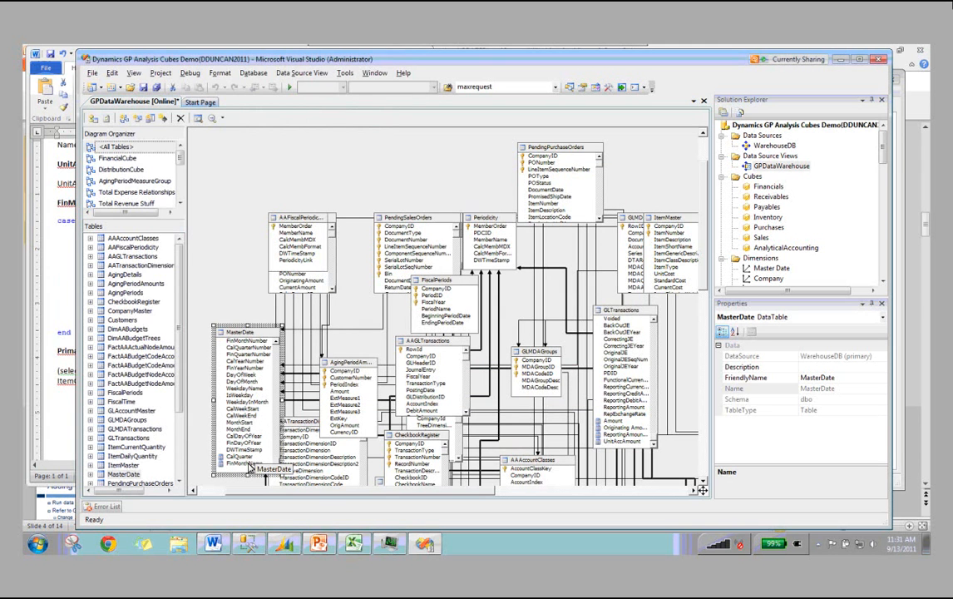
Step: Select the PrimaryVendorName subquery in the Named Calculations Word document and return to the data source view in Visual Studio
left_click(58, 323)
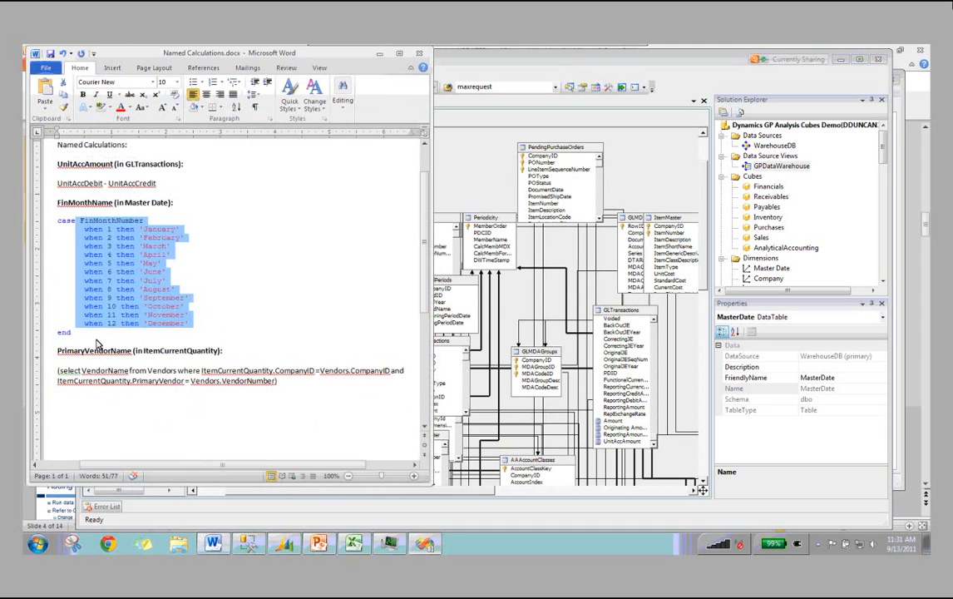
scroll(285, 363, "down", 1)
left_click(285, 363)
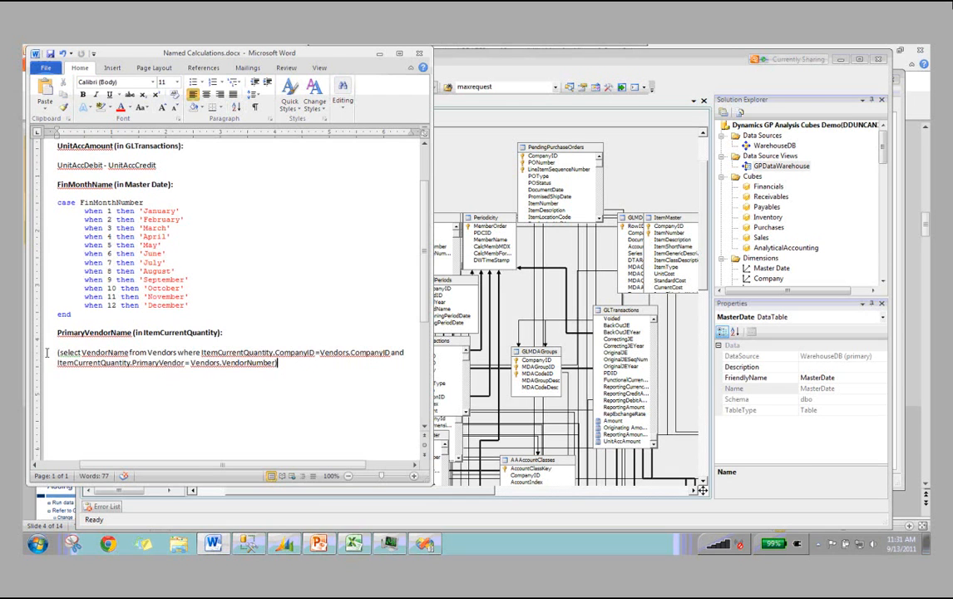
left_click_drag(47, 352, 185, 366)
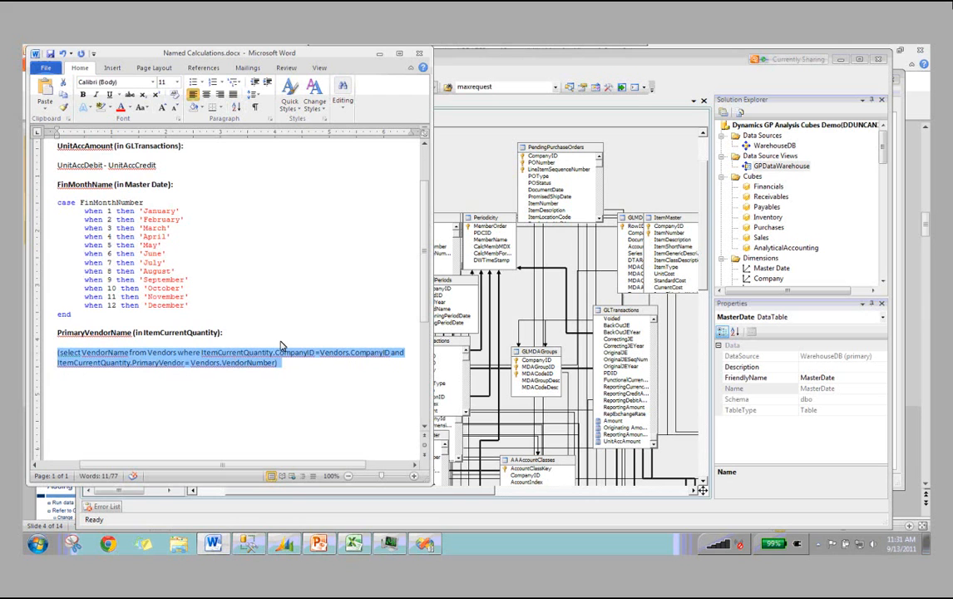
left_click(497, 64)
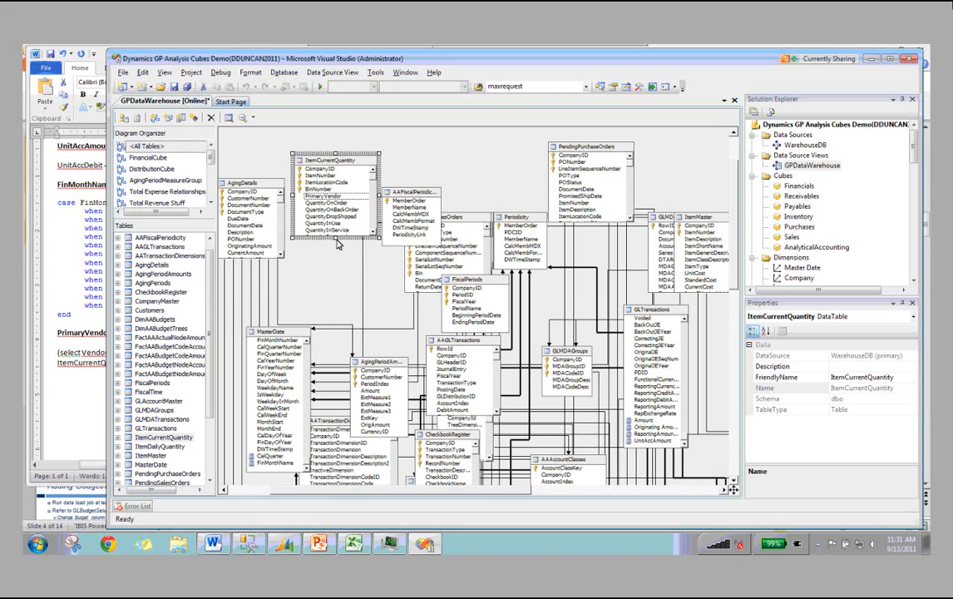
Step: Enlarge the ItemCurrentQuantity table and start a named calculation on it with the column name PrimaryVendorName
left_click_drag(336, 239, 336, 308)
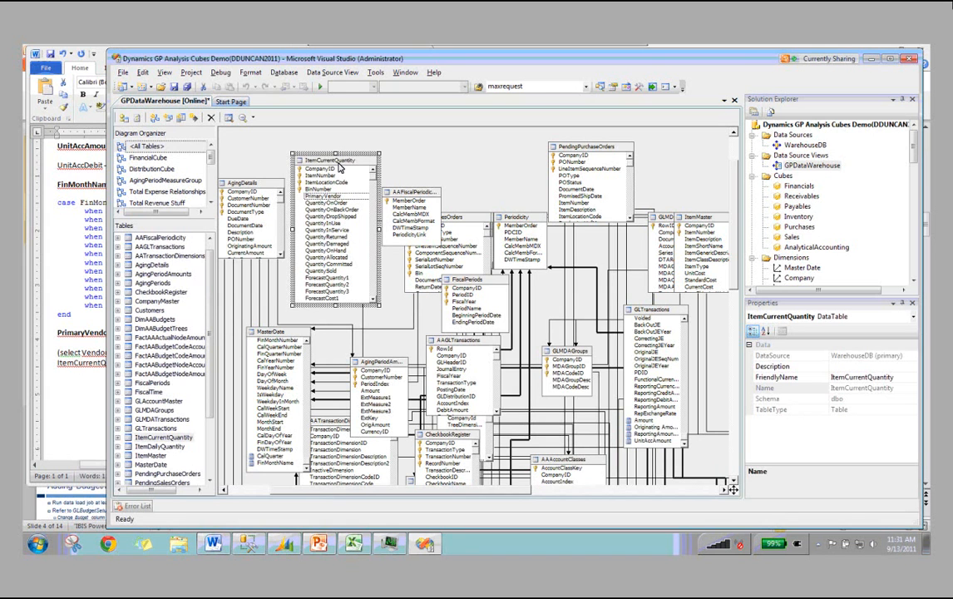
right_click(339, 166)
left_click(360, 172)
type("PrimaryVendorname")
Step: Copy the VendorName subquery on CompanyID and PrimaryVendor from Word into the PrimaryVendorName calculation's expression and confirm it
left_click(101, 341)
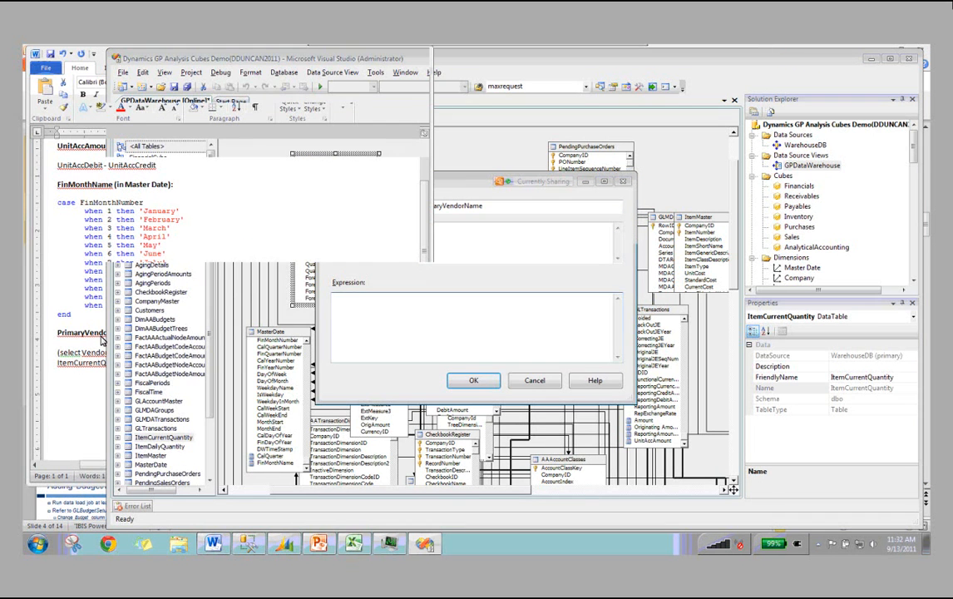
left_click(517, 343)
right_click(517, 343)
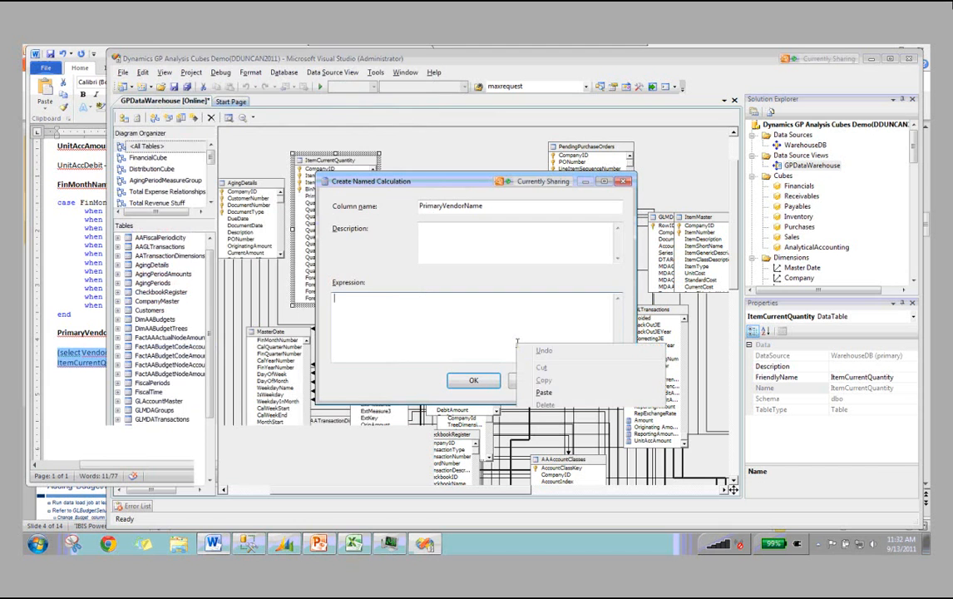
left_click(544, 391)
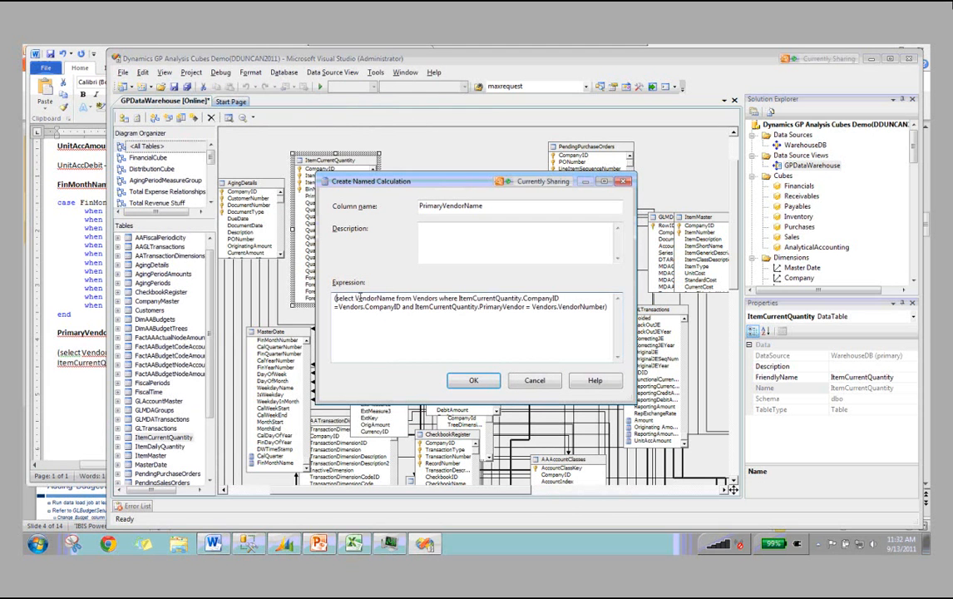
key("ctrl+End")
key("Up")
key("Return")
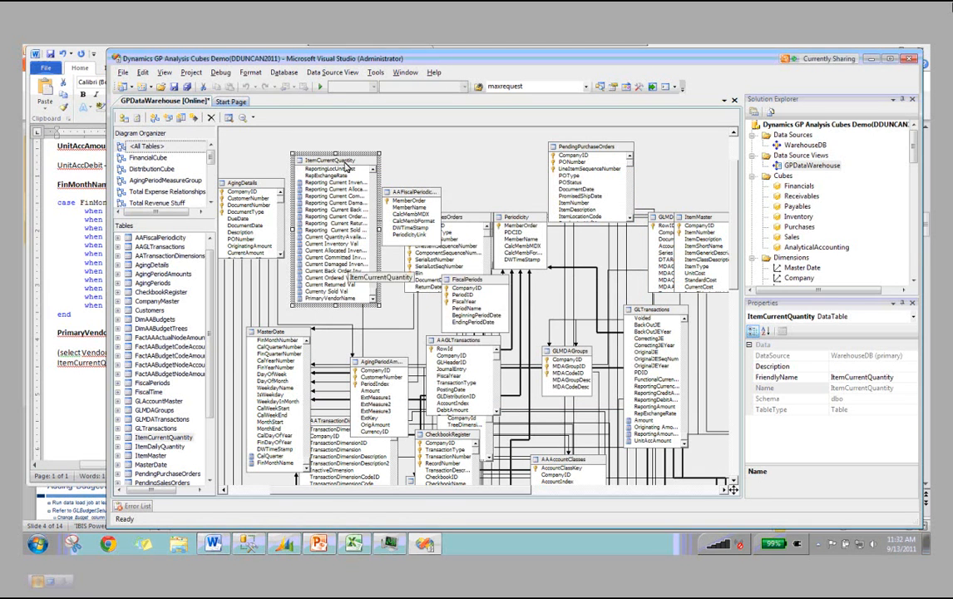
Step: Explore the ItemCurrentQuantity table's data to check the PrimaryVendorName column, and close the data view
right_click(342, 162)
left_click(374, 205)
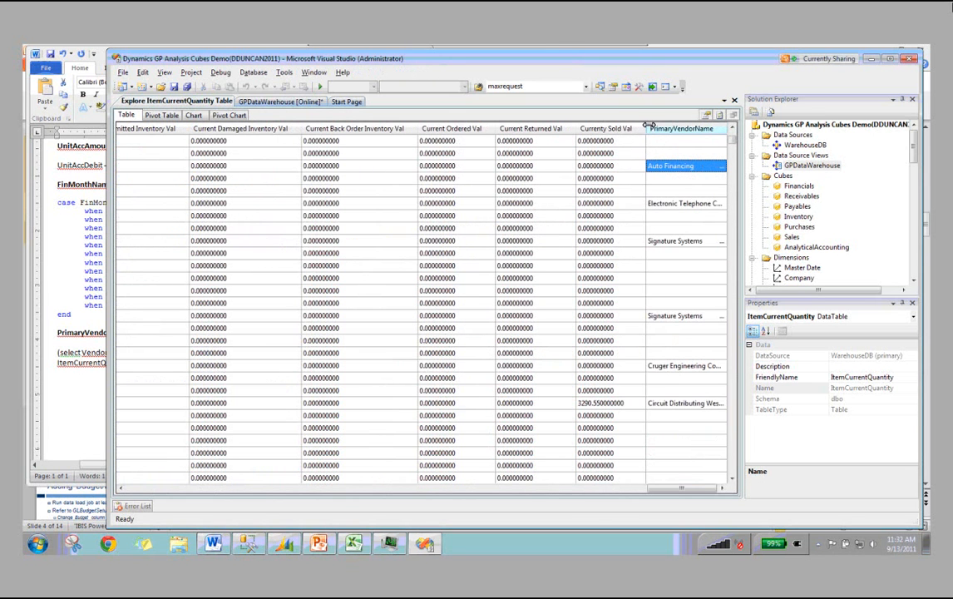
left_click_drag(646, 126, 632, 127)
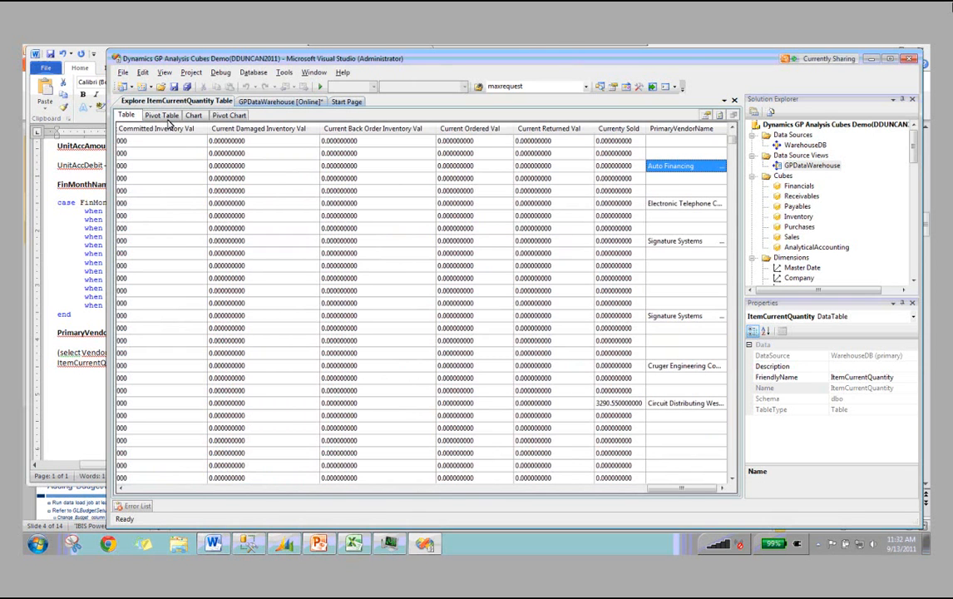
right_click(158, 99)
left_click(192, 115)
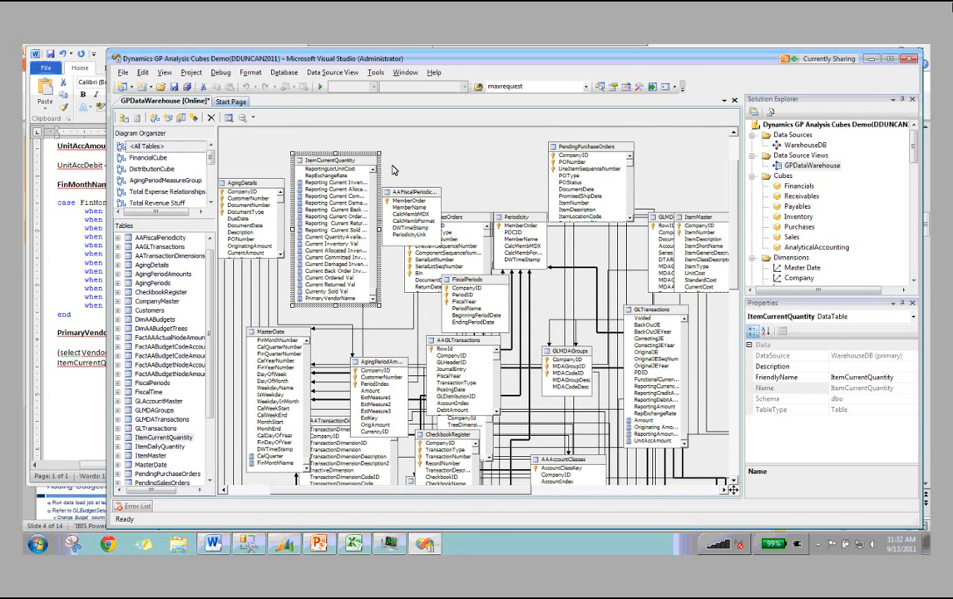
Step: Save the GPDataWarehouse data source view, open the Financials cube with its GLTransactions table selected, and switch to PowerPoint
left_click(397, 170)
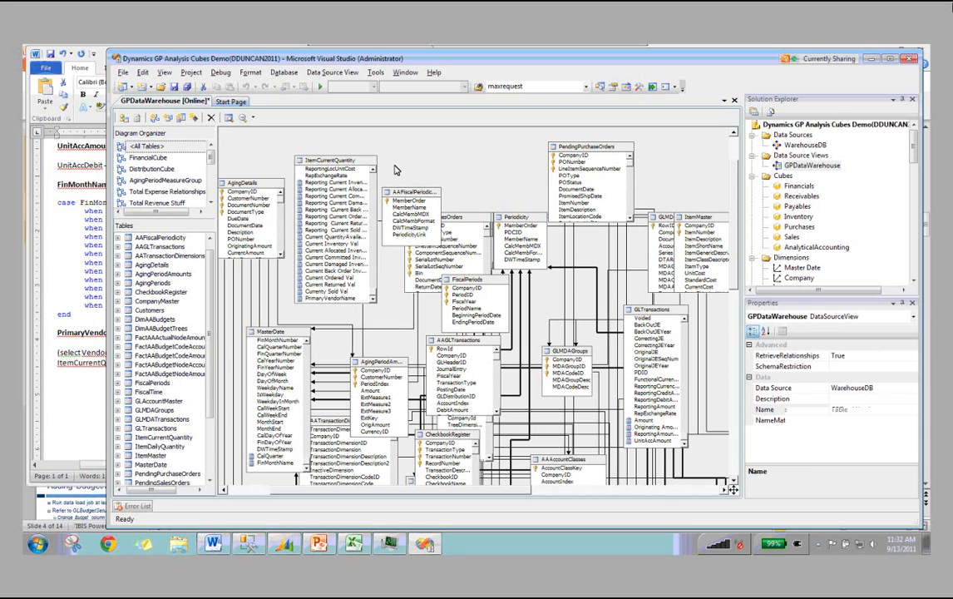
left_click(192, 87)
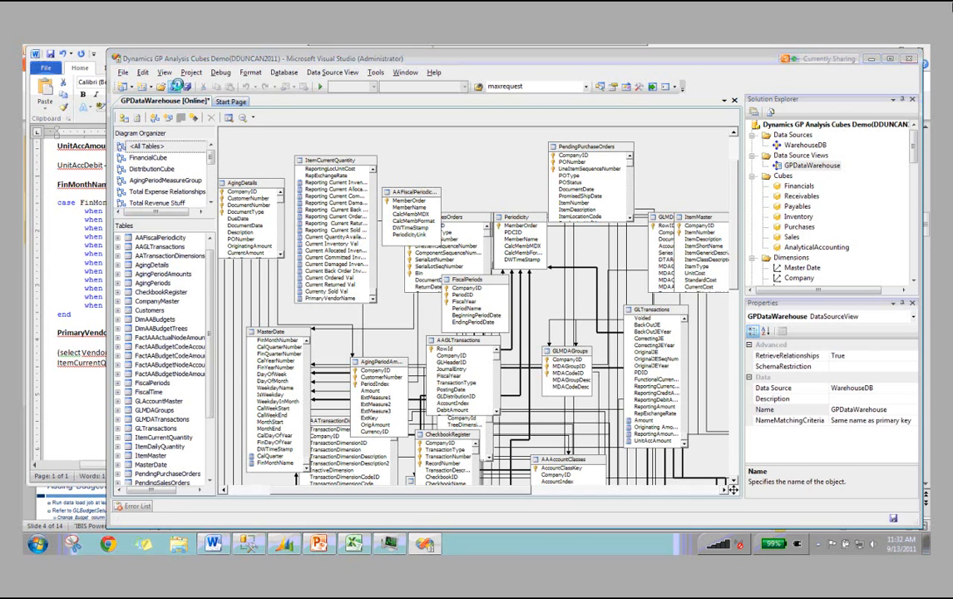
left_click(798, 185)
double_click(802, 186)
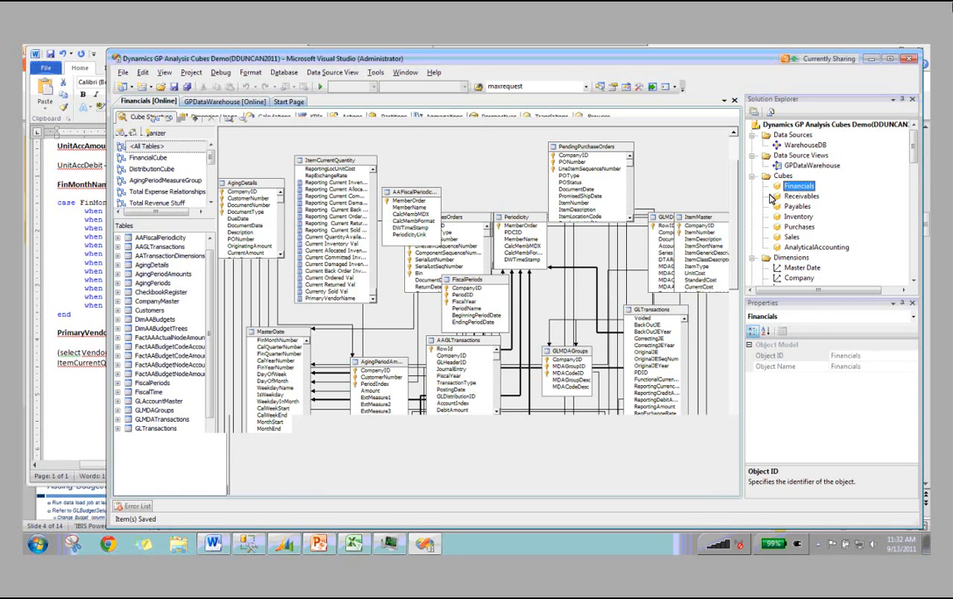
left_click(438, 201)
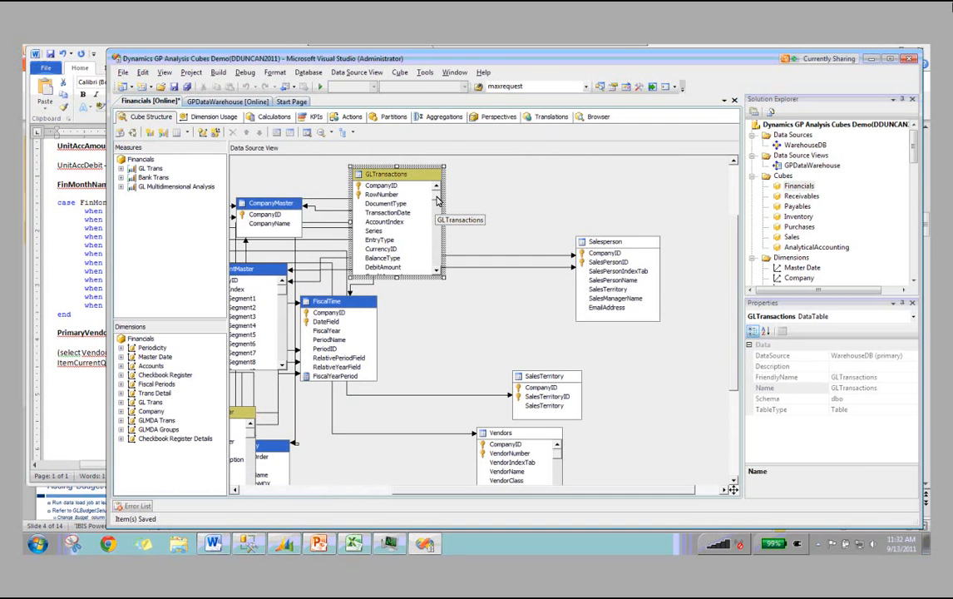
left_click(319, 546)
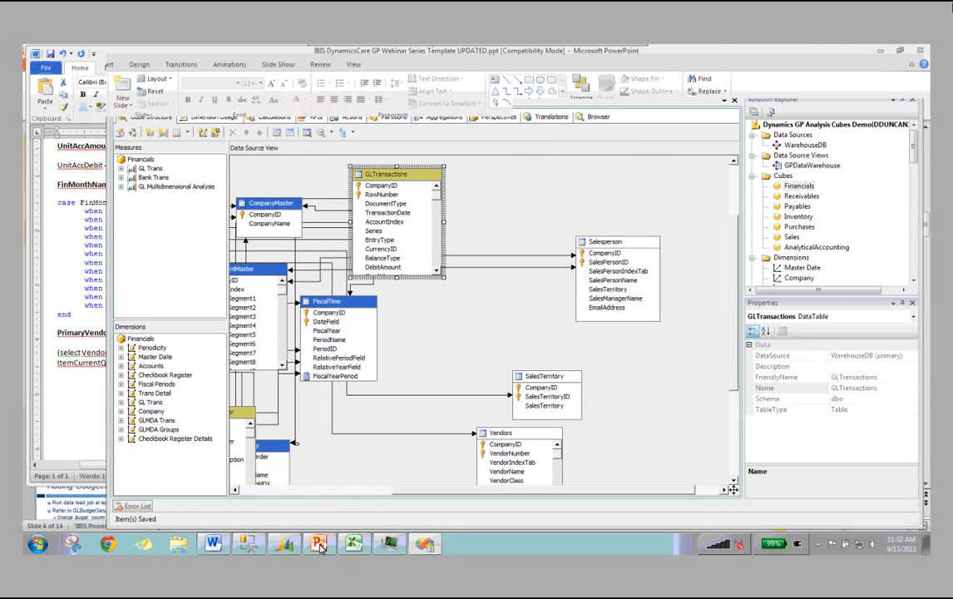
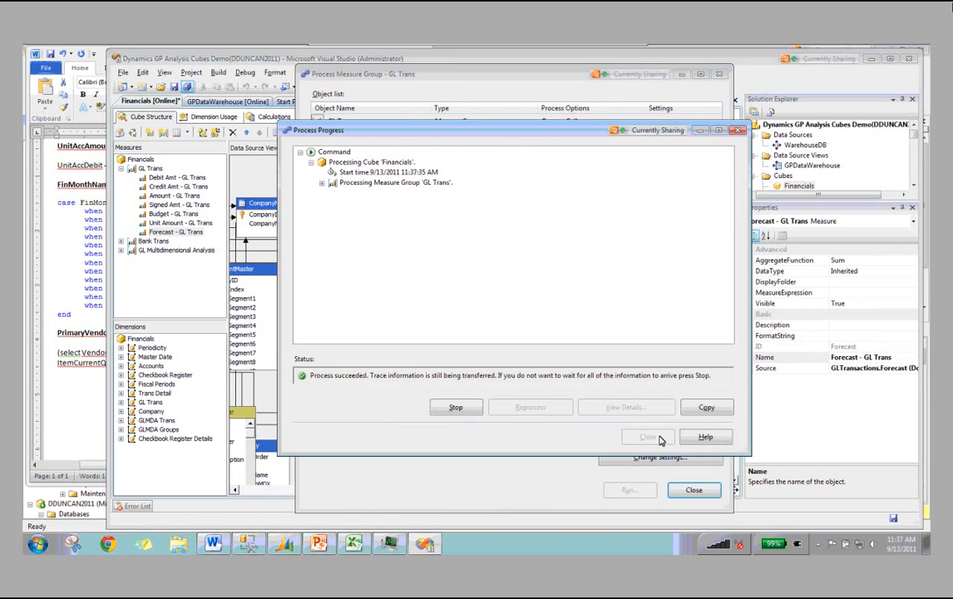
Step: Close the GL Trans measure group processing windows and minimise Visual Studio and Word to reach SQL Server Management Studio
left_click(658, 438)
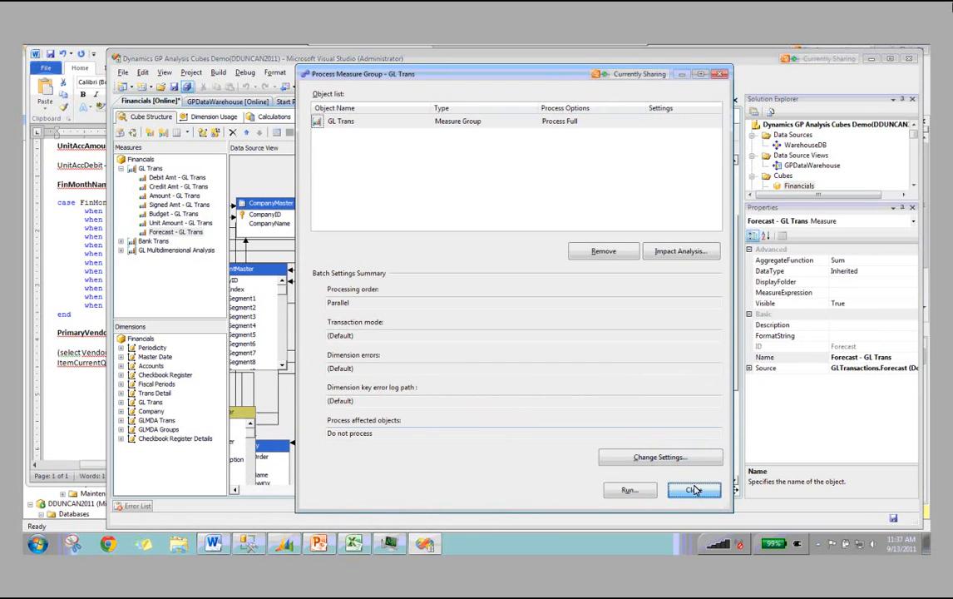
left_click(695, 490)
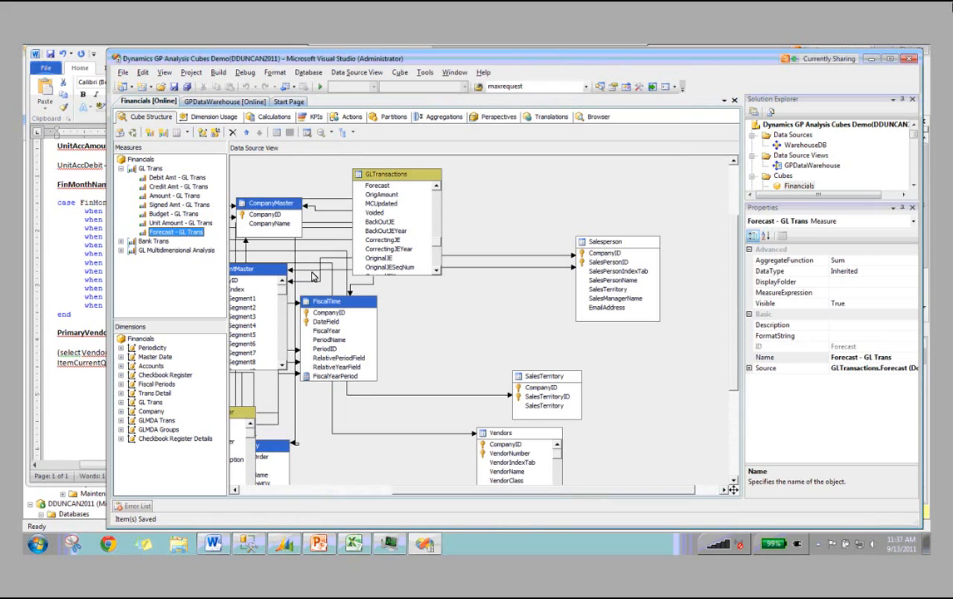
left_click(870, 61)
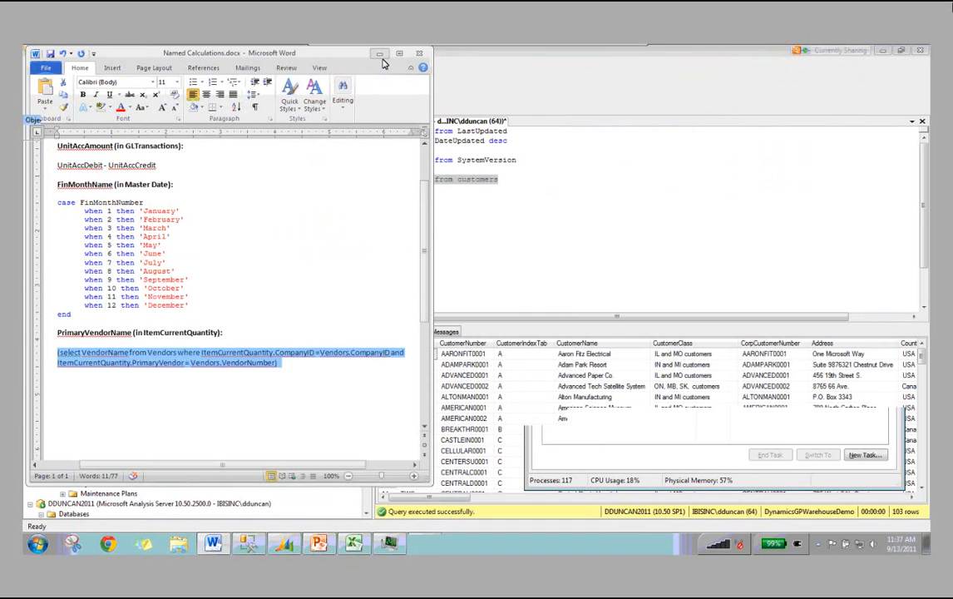
left_click(379, 55)
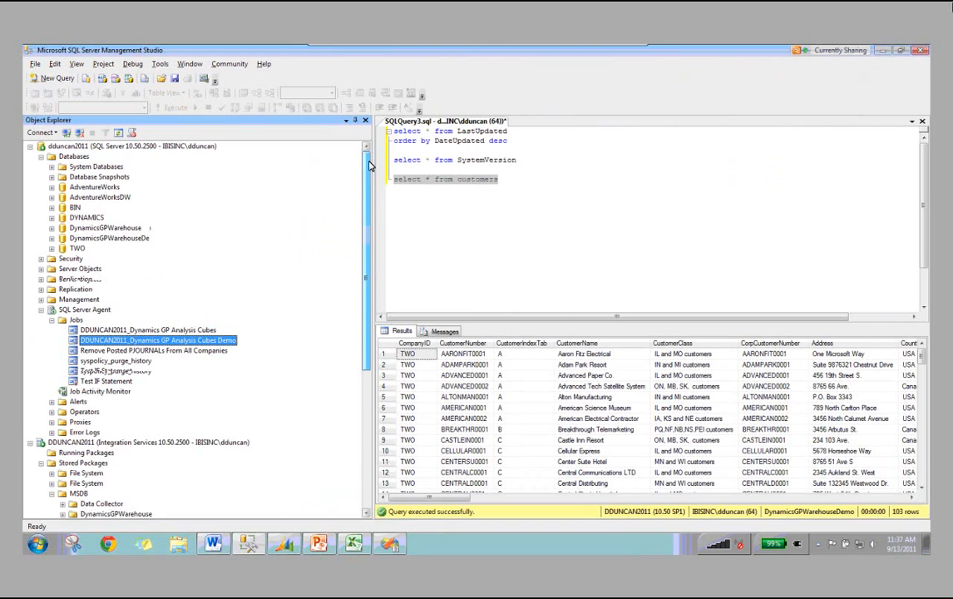
Step: Open the GLBudgetSetUp table of the DynamicsGPWarehouseDemo database for row editing
left_click(52, 238)
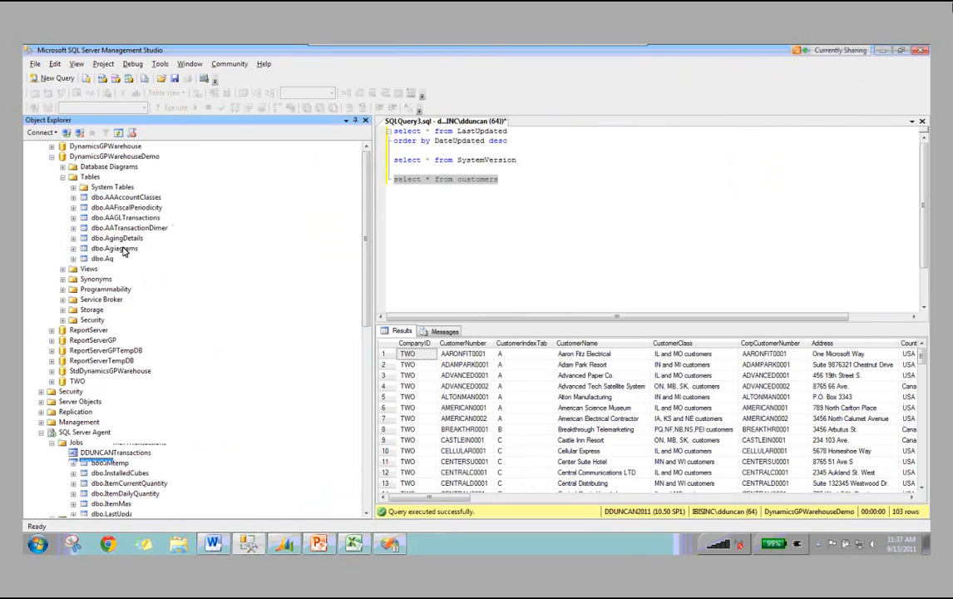
scroll(125, 251, "down", 2)
right_click(114, 371)
left_click(148, 350)
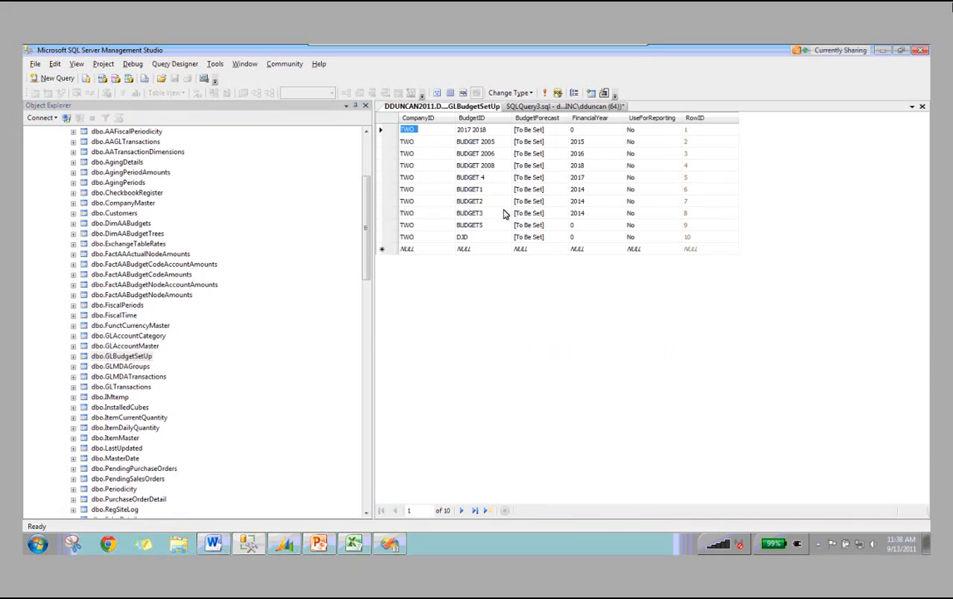
Step: Set BudgetForecast to Budget for BUDGET 2005, BUDGET 2006 and BUDGET 2008, and to Forecast for BUDGET 4
left_click(406, 153)
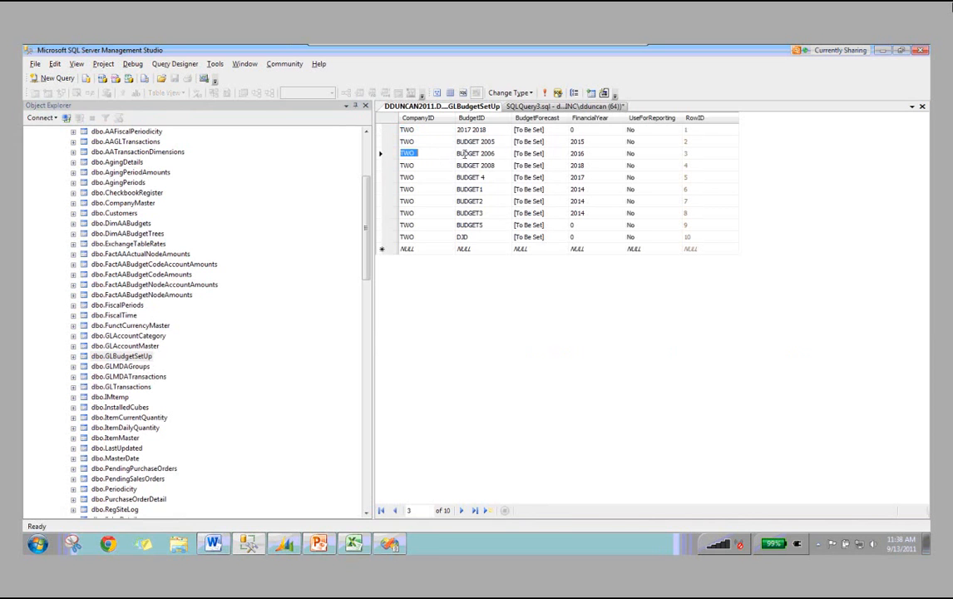
left_click(590, 153)
left_click(565, 142)
type("Budget")
key("Down")
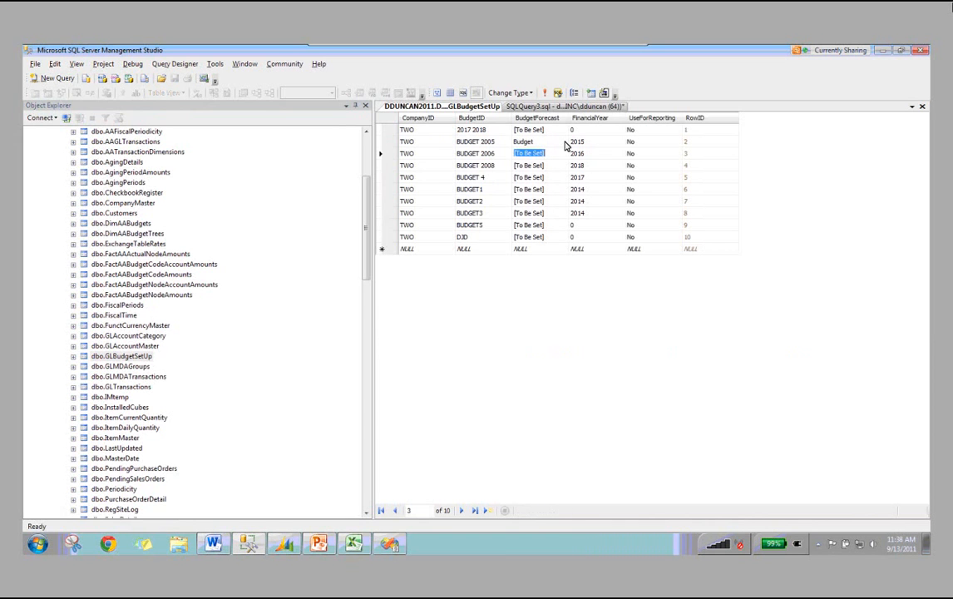
type("Budget")
key("Down")
type("Budget")
key("Down")
type("Forecast")
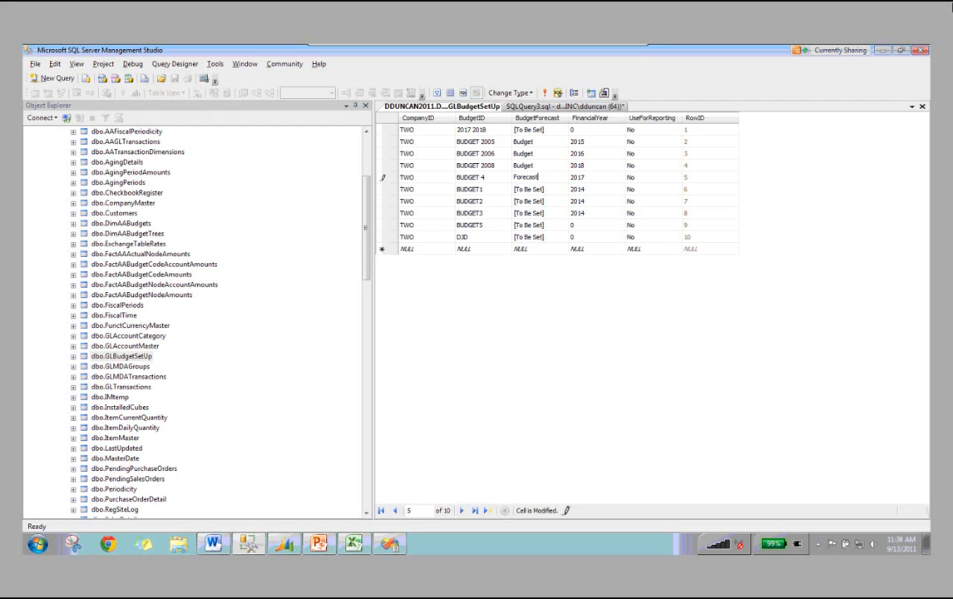
key("Down")
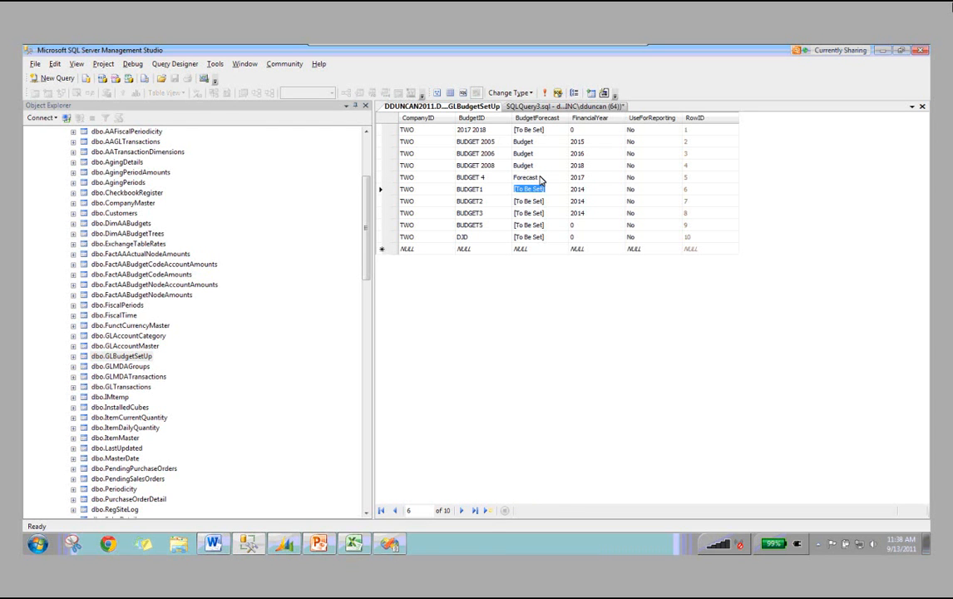
Step: Review the BudgetForecast entries against the GL Trans measures in Visual Studio, and return to the GLBudgetSetUp table
left_click(536, 144)
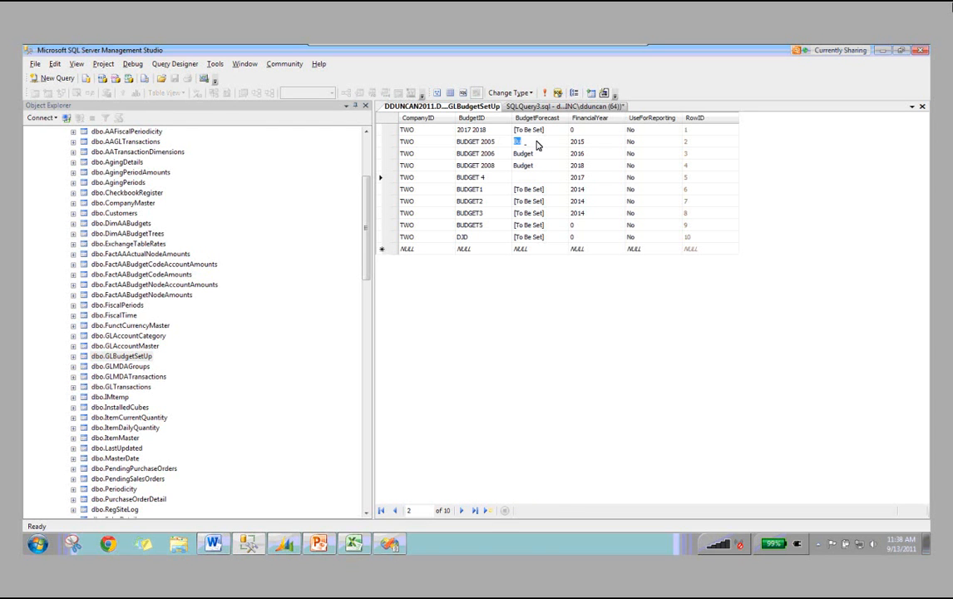
type("Budget")
left_click(497, 182)
left_click(539, 179)
left_click(541, 180)
left_click(391, 543)
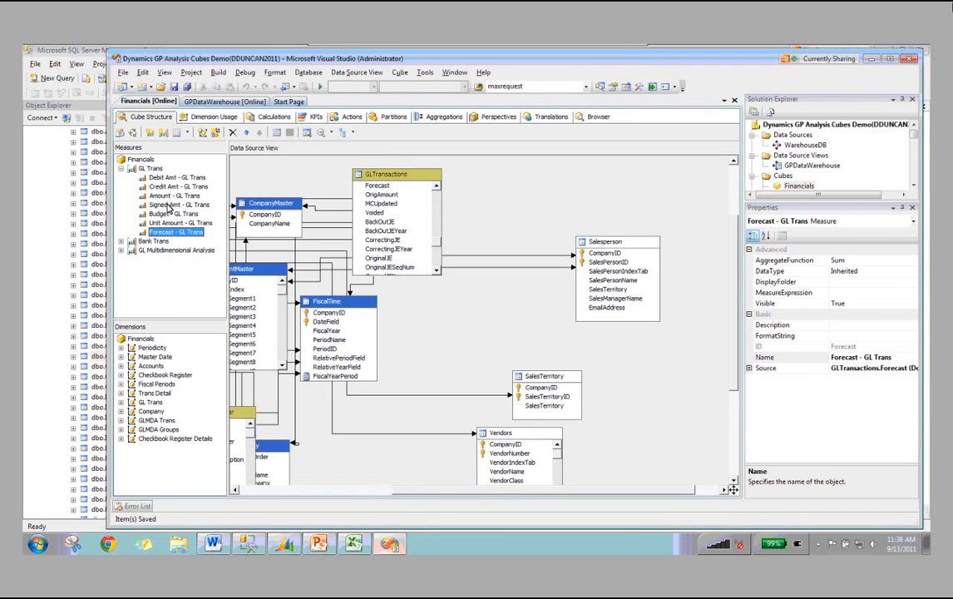
left_click(293, 51)
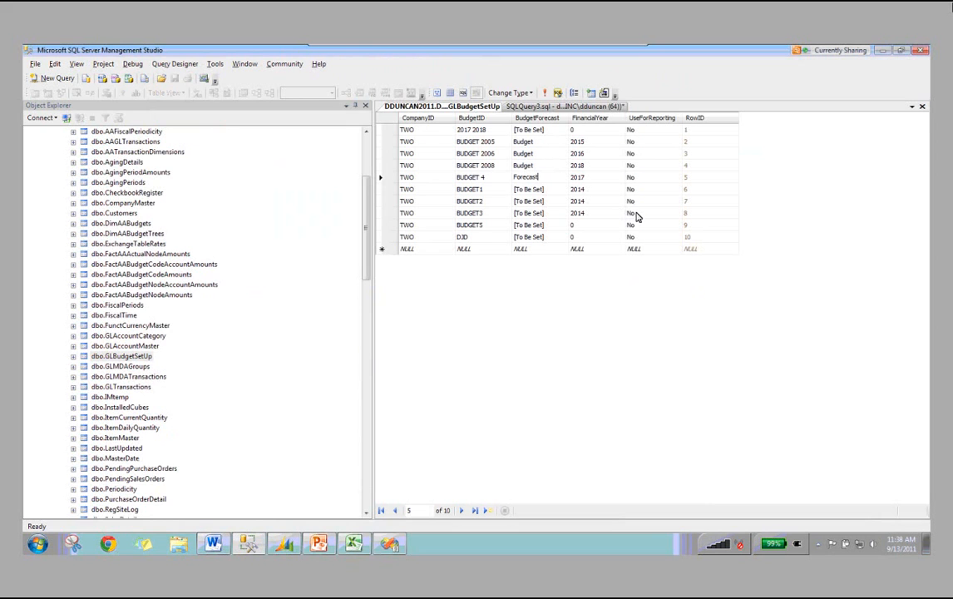
Step: Set UseForReporting to Yes for BUDGET 2005, BUDGET 2006, BUDGET 2008 and BUDGET 4, and close the GLBudgetSetUp table
left_click(639, 179)
type("Yes")
left_click(637, 167)
type("Yes")
left_click(635, 156)
type("Y")
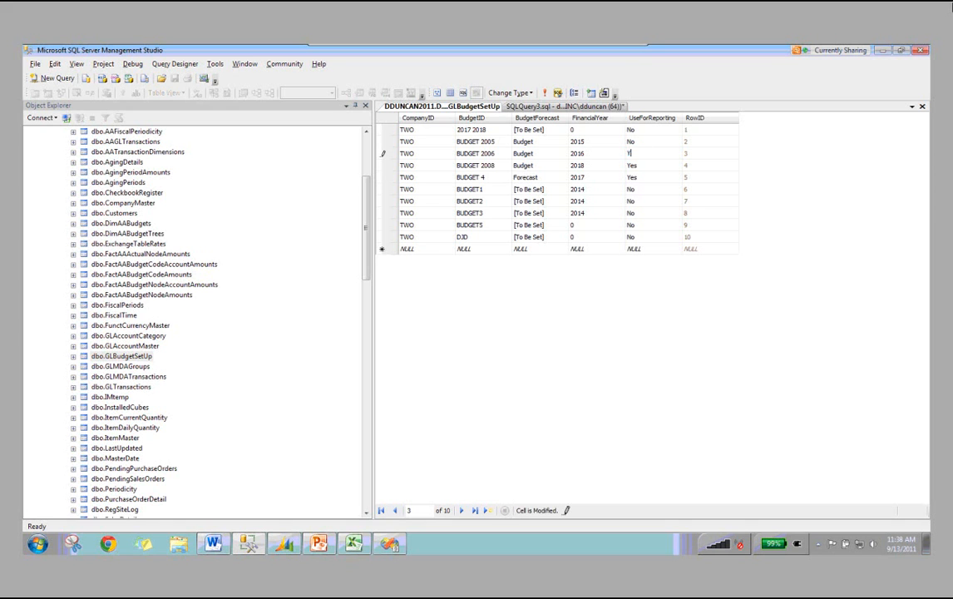
type("es")
key("Return")
left_click(640, 176)
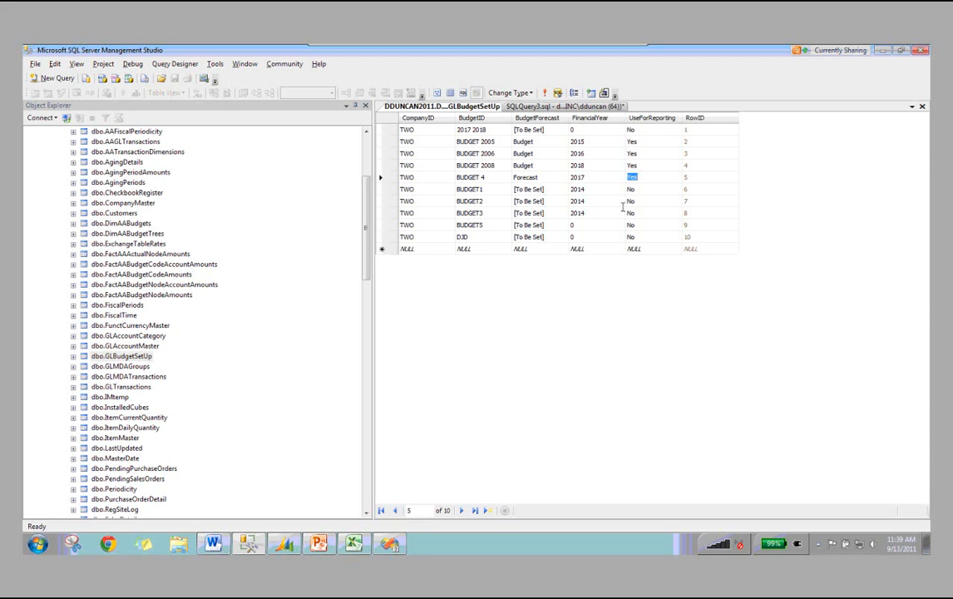
left_click(532, 177)
left_click(632, 177)
right_click(482, 108)
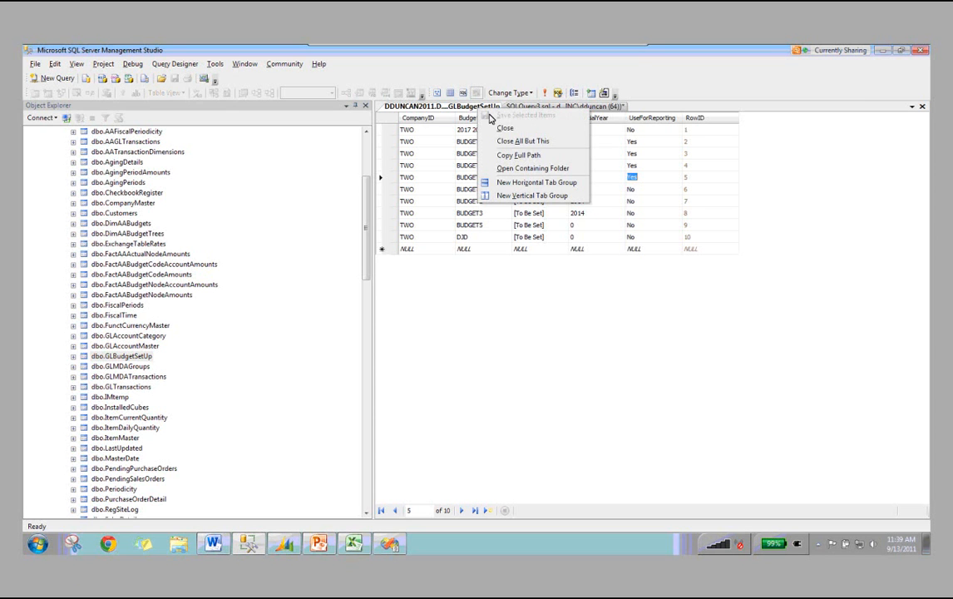
left_click(505, 128)
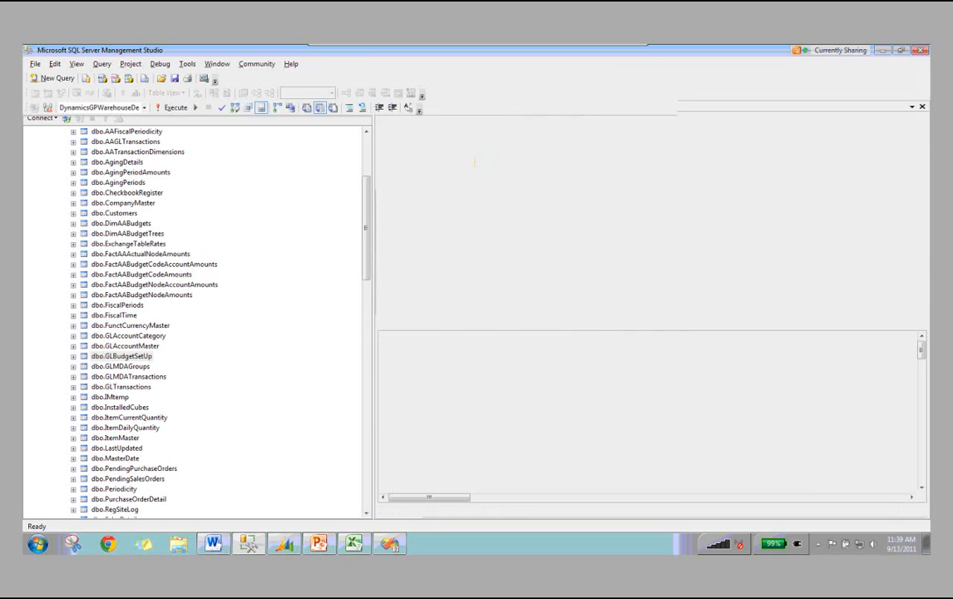
Step: Open the step list of the Dynamics GP Analysis Cubes Demo agent job and select the GL_Budgets_Master step
scroll(365, 241, "down", 1)
left_click_drag(370, 246, 368, 354)
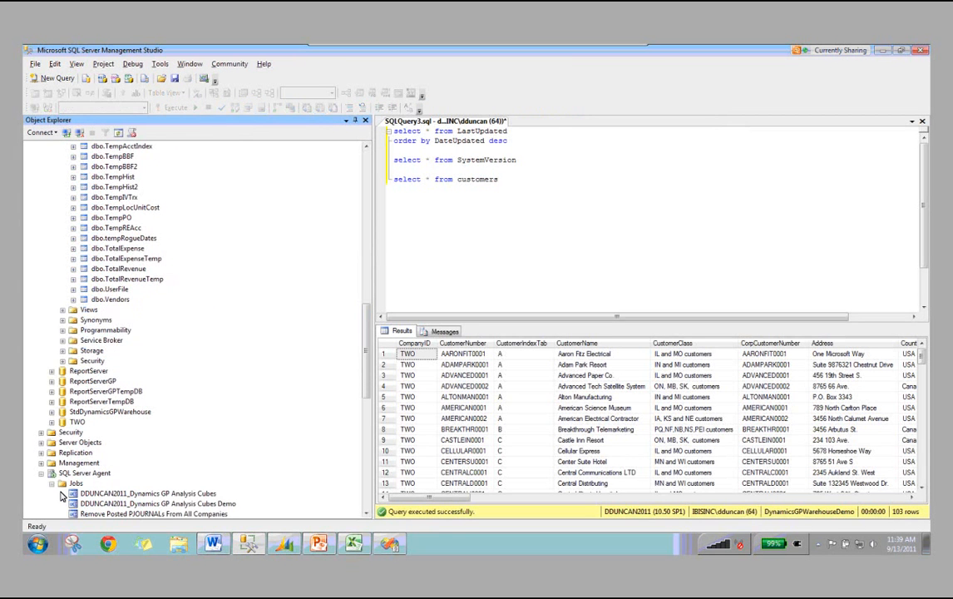
scroll(60, 497, "down", 2)
right_click(133, 452)
left_click_drag(369, 349, 368, 357)
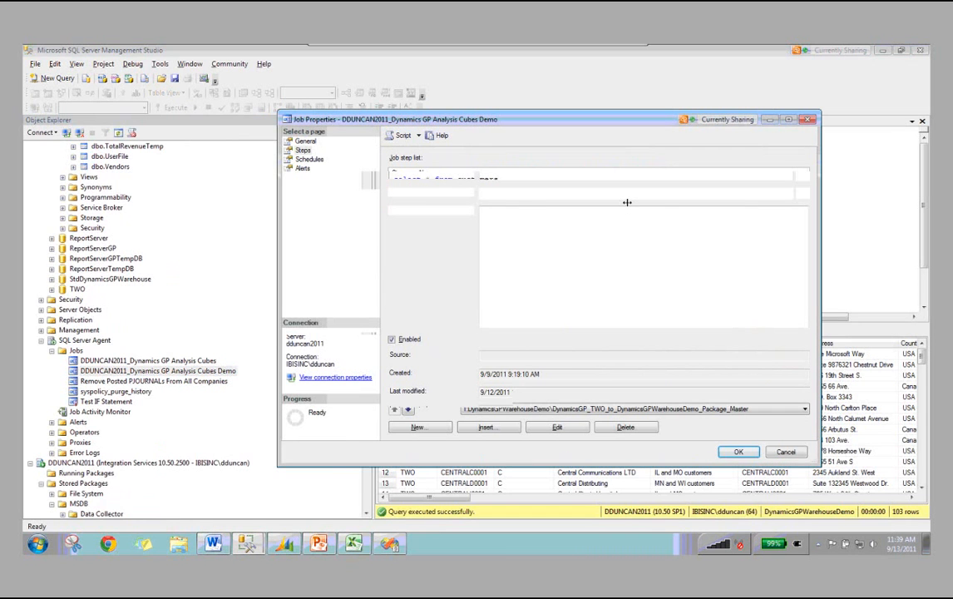
left_click(658, 195)
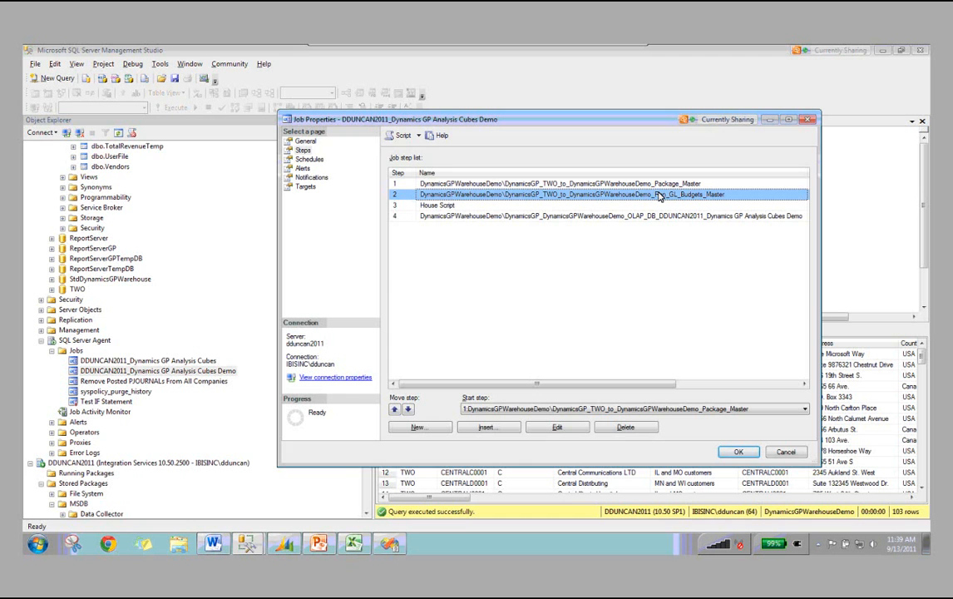
Step: Dismiss the job properties and return to PowerPoint, ending the slide show
left_click(807, 119)
left_click(888, 51)
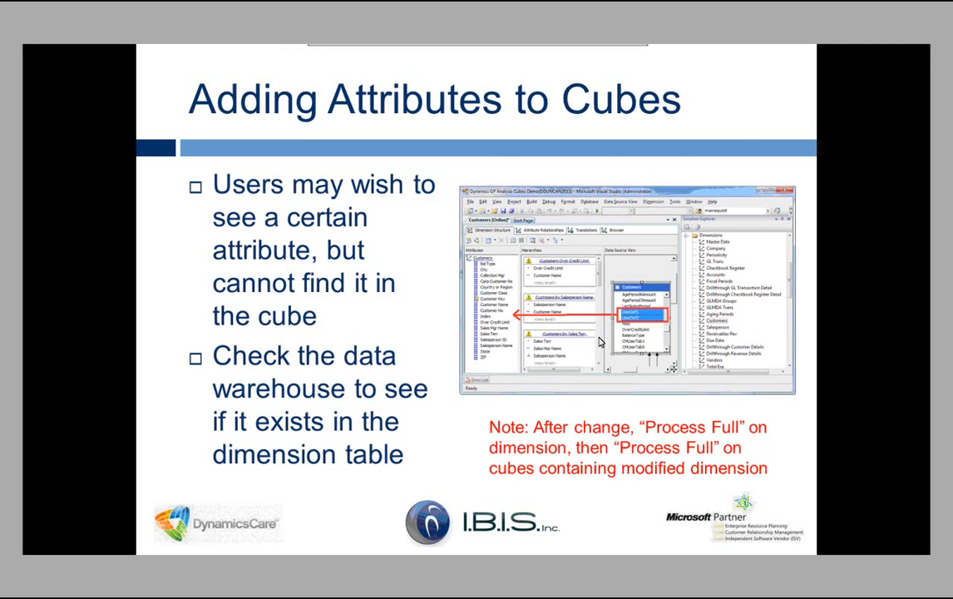
key("Escape")
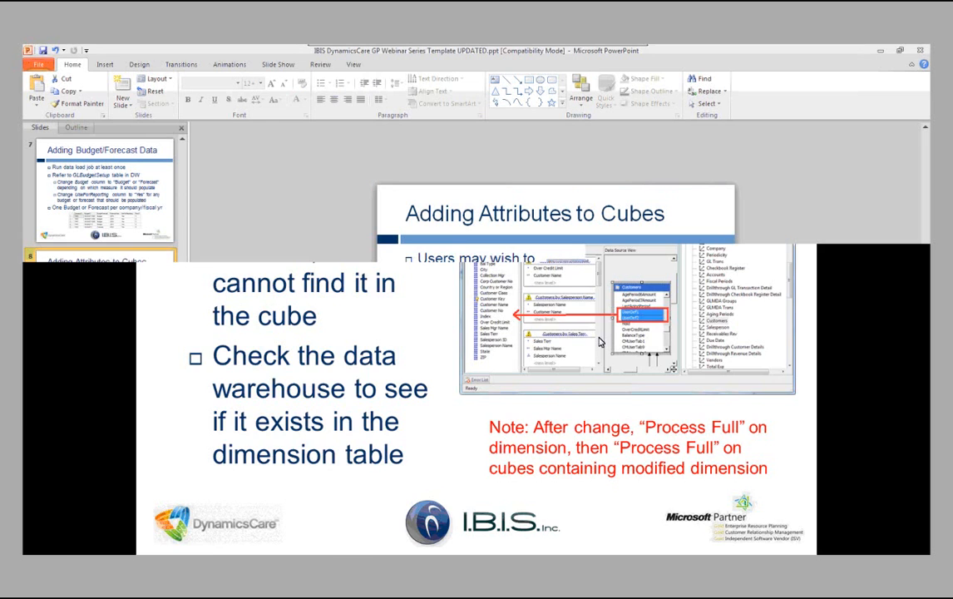
Step: Switch to Visual Studio, close the Financials cube, and open the Customers dimension with its Customers table moved slightly in the data source view
left_click(879, 51)
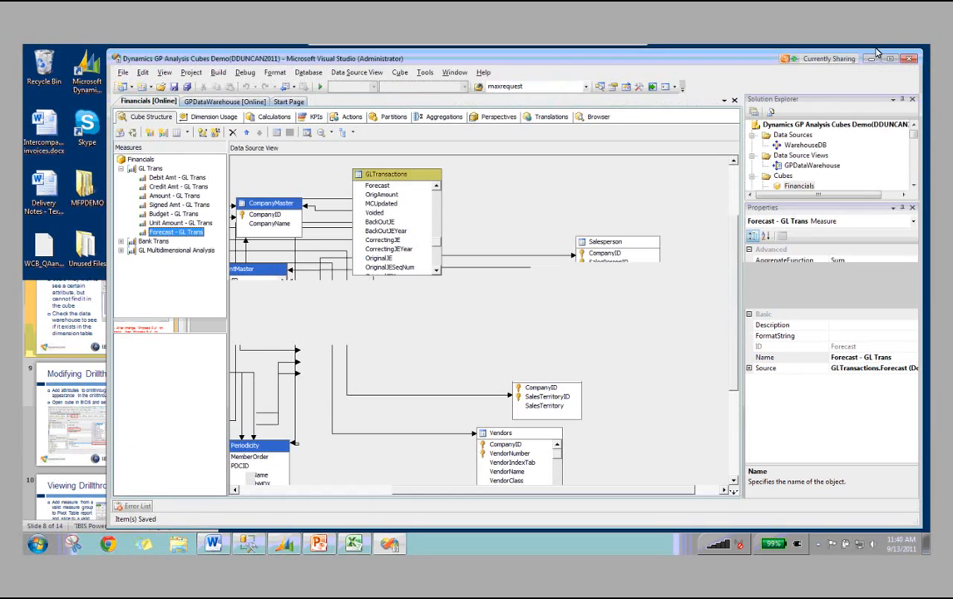
right_click(163, 103)
left_click(180, 126)
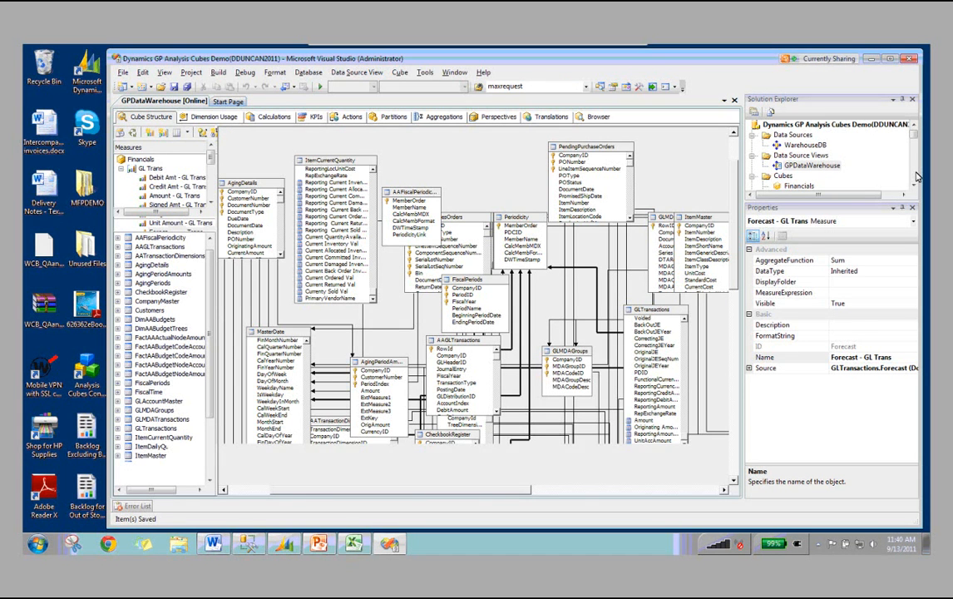
left_click(787, 277)
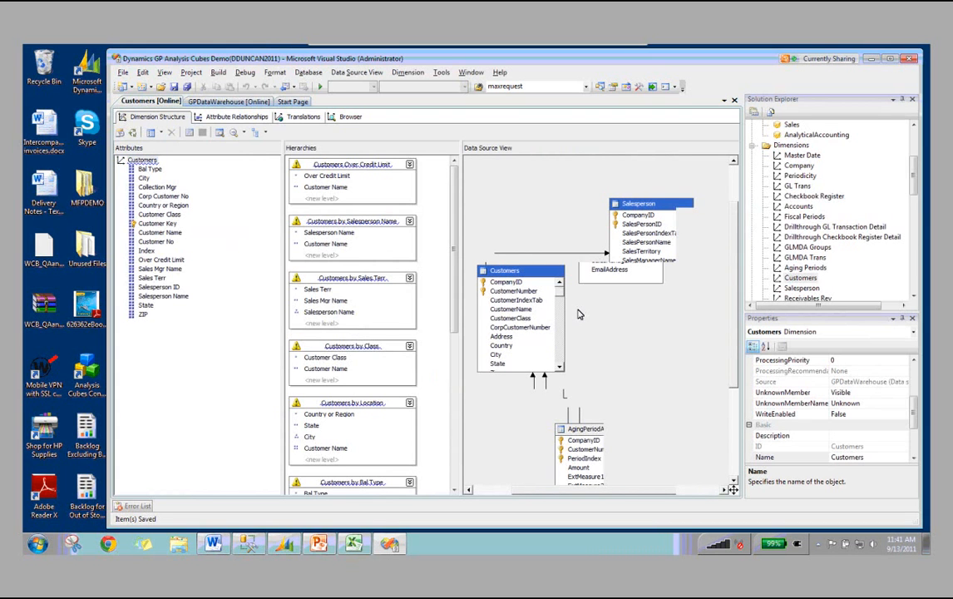
left_click_drag(535, 281, 558, 273)
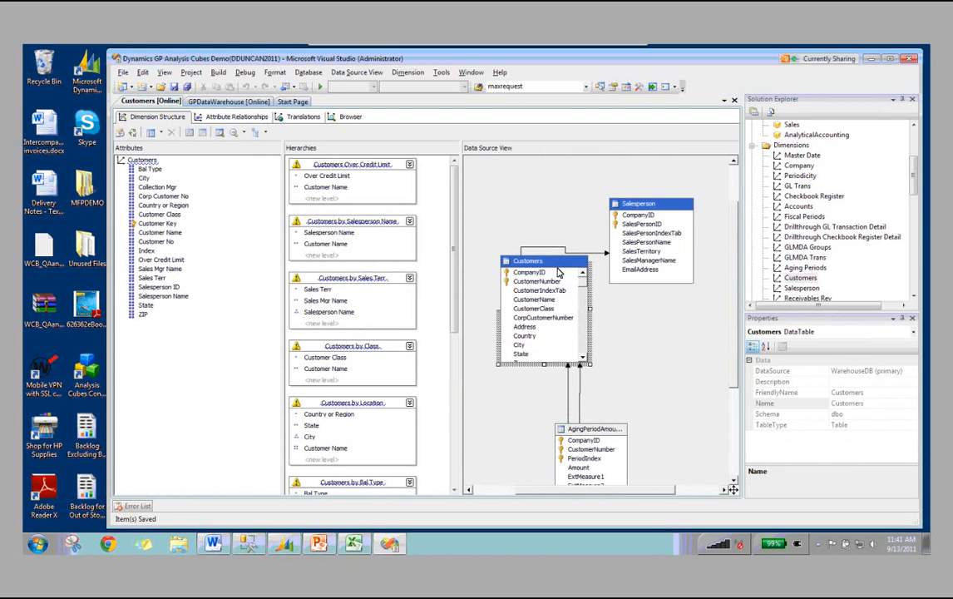
Step: Check Customer Maintenance in Dynamics GP, and in Visual Studio add UserDef1 and UserDef2 from the Customers table as dimension attributes
left_click(296, 545)
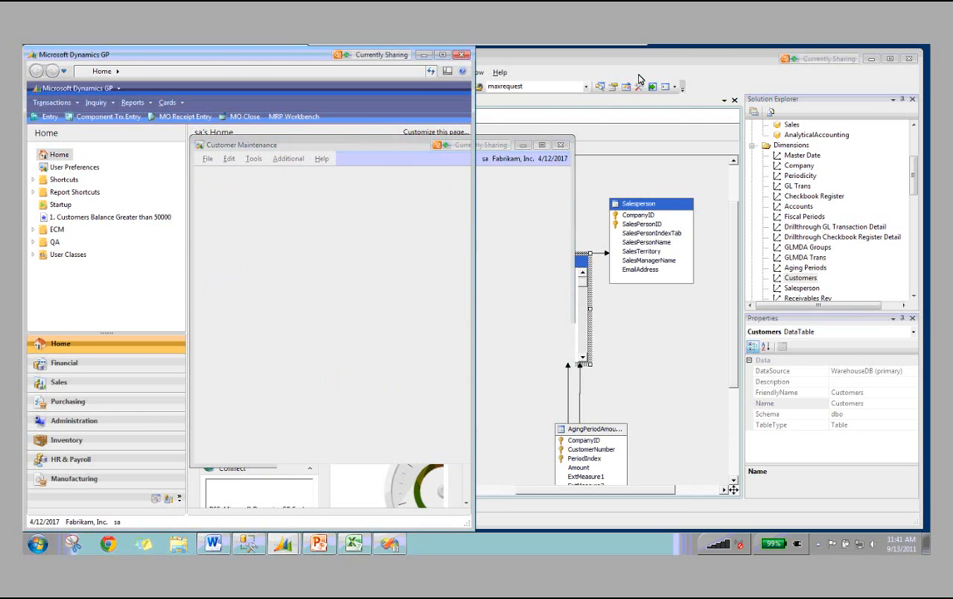
left_click(661, 64)
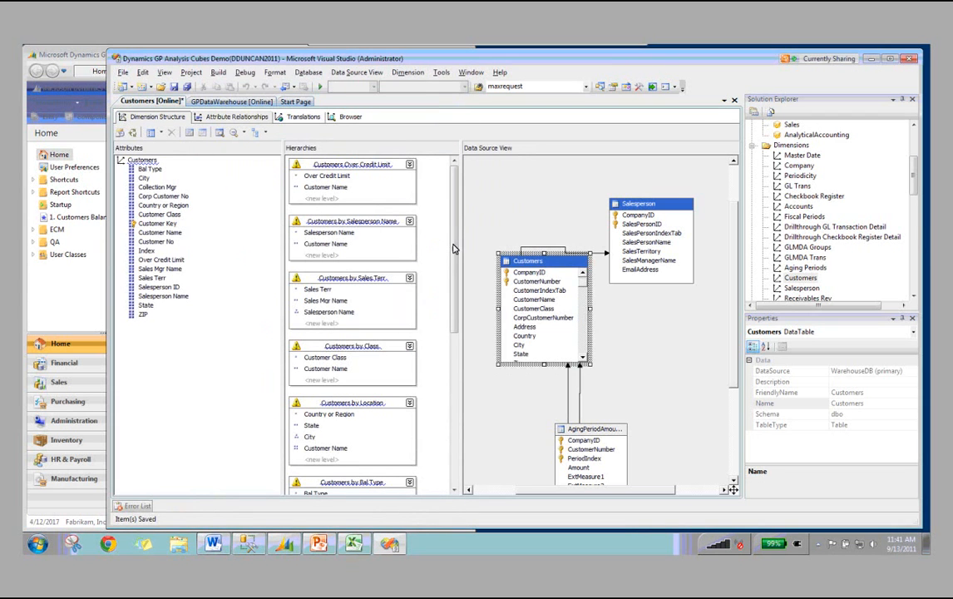
scroll(533, 312, "down", 10)
left_click(537, 335)
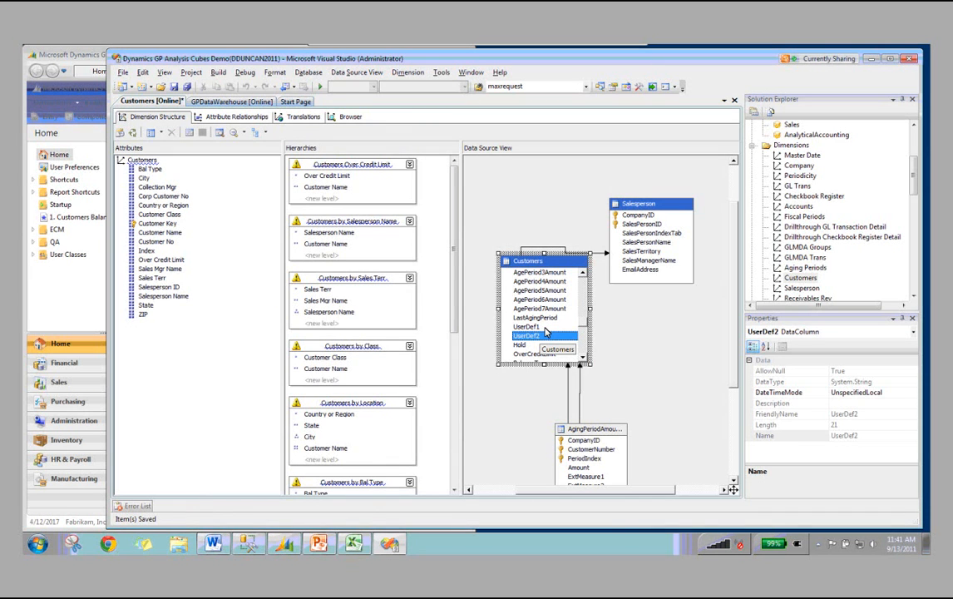
left_click(544, 329, "ctrl")
left_click_drag(545, 331, 211, 333)
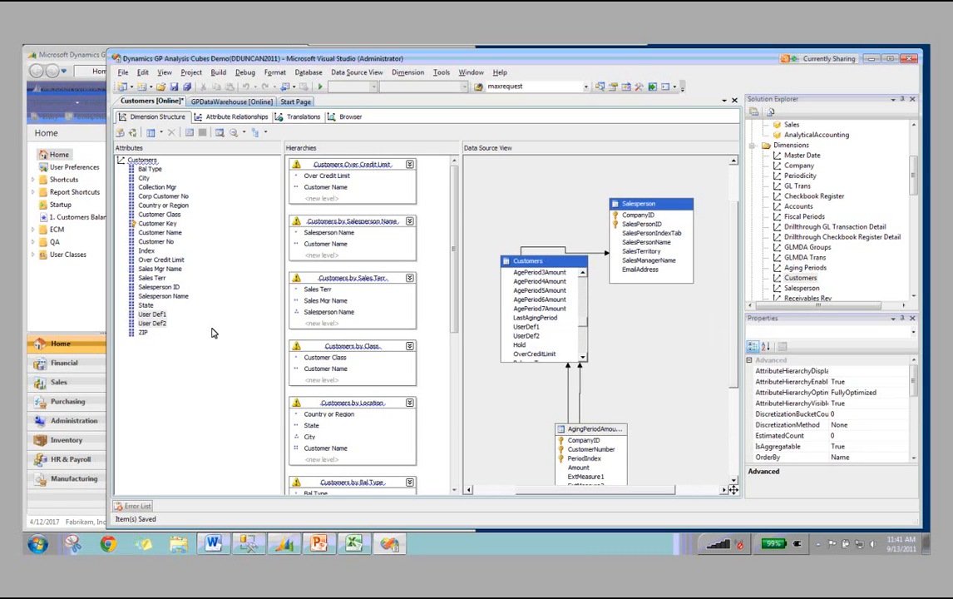
Step: Rename the User Def1 attribute of the Customers dimension to "Type - User Def 1"
left_click(152, 314)
left_click(153, 315)
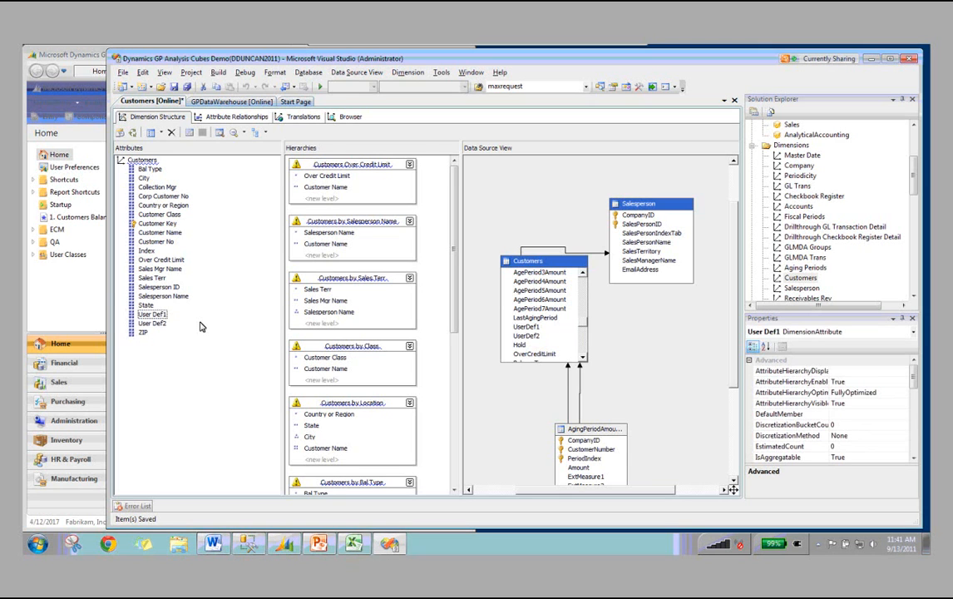
left_click(200, 327)
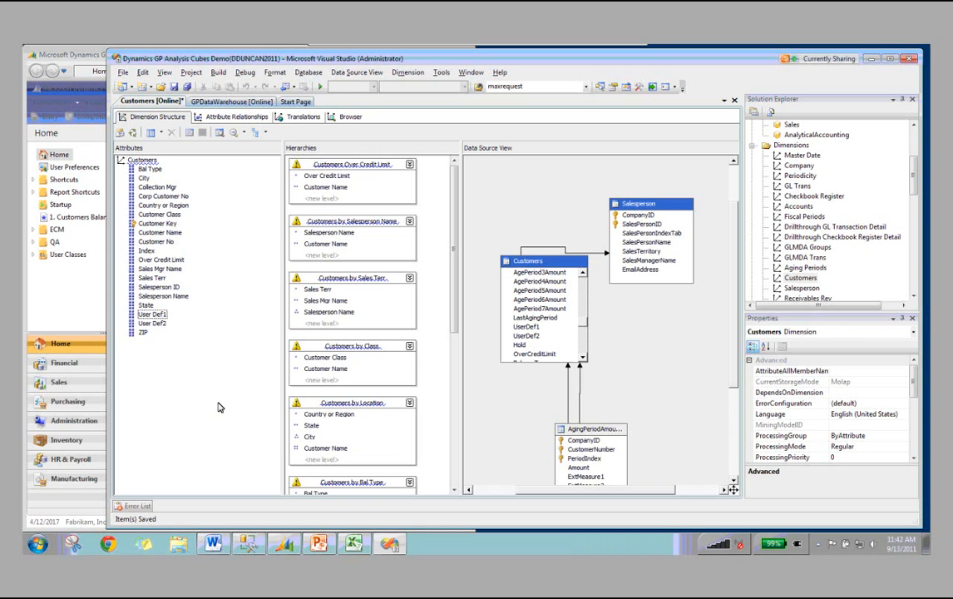
left_click(151, 316)
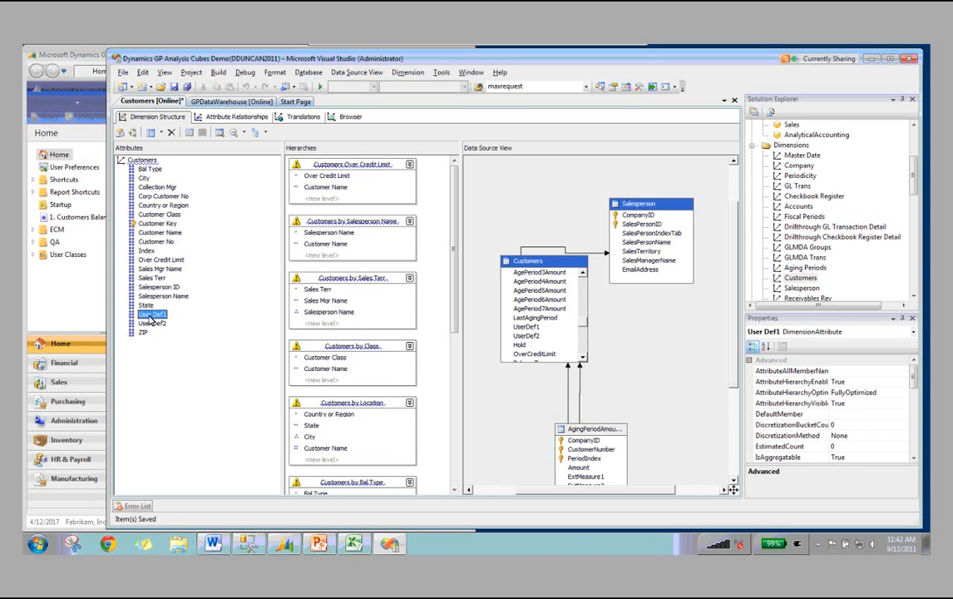
left_click(151, 316)
type("Type")
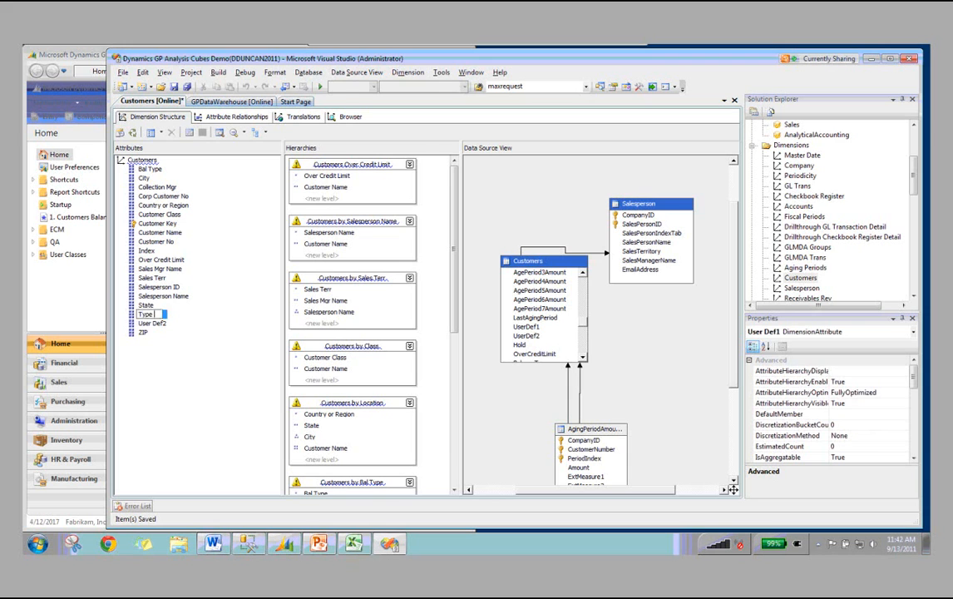
type(" - User Def 1")
key("Return")
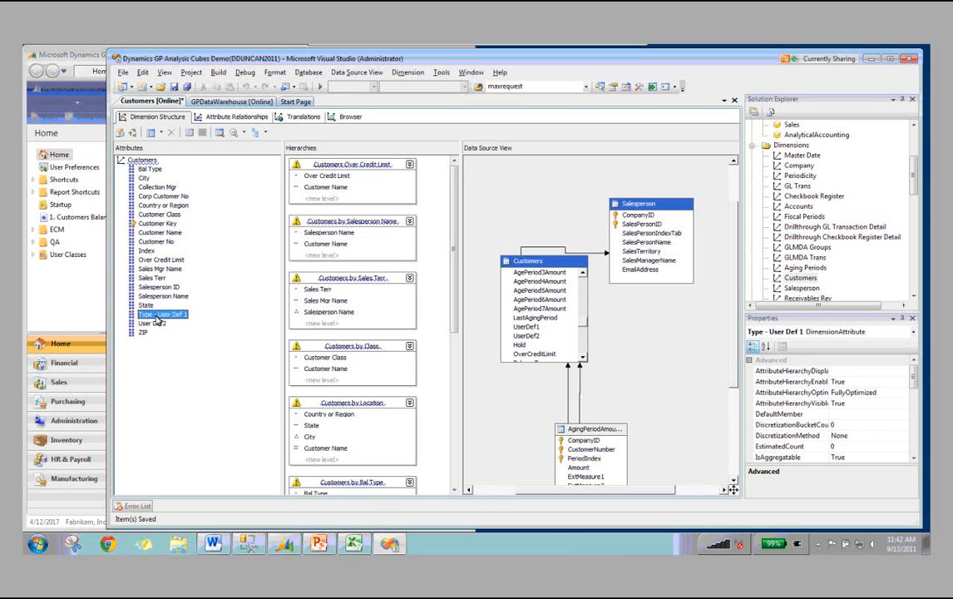
left_click(161, 323)
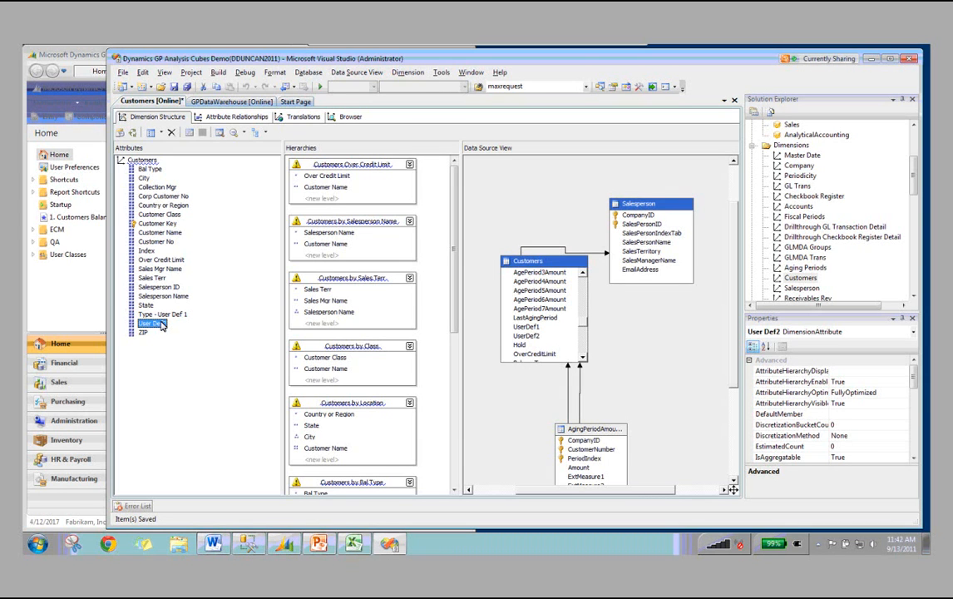
left_click(219, 295)
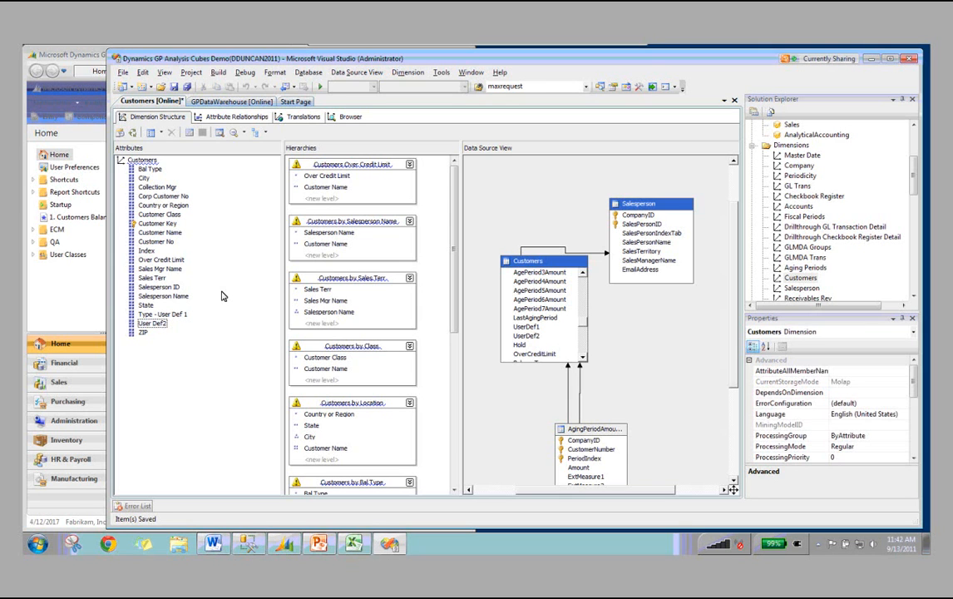
Step: Save all changes and agree to process the affected Sales cube and Customers dimension
left_click(188, 87)
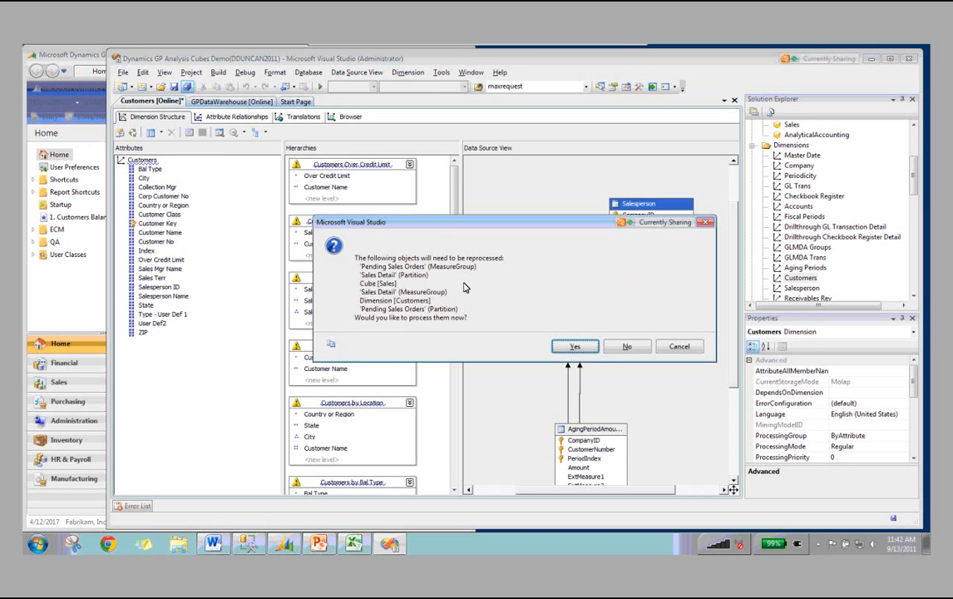
left_click(359, 546)
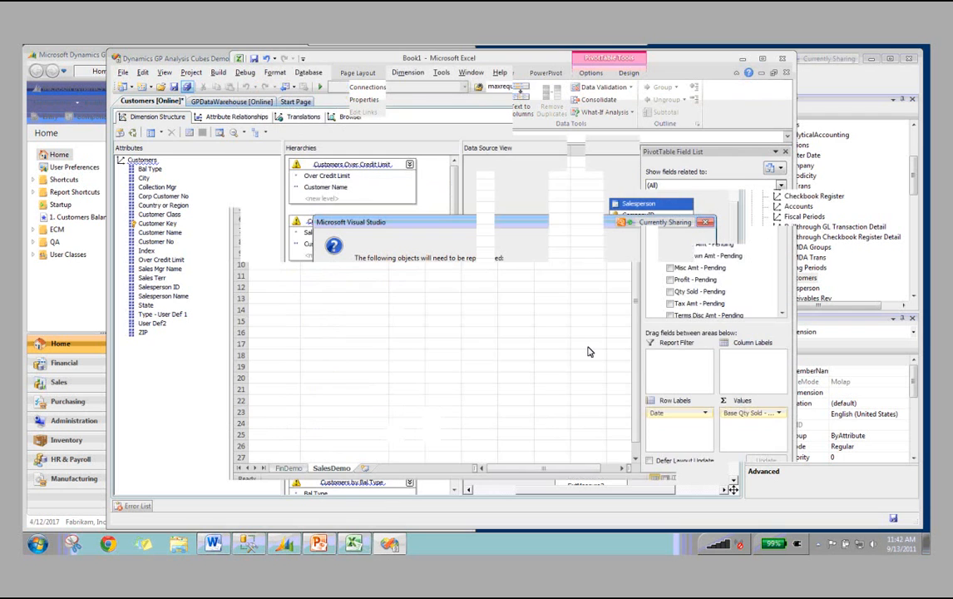
left_click(575, 347)
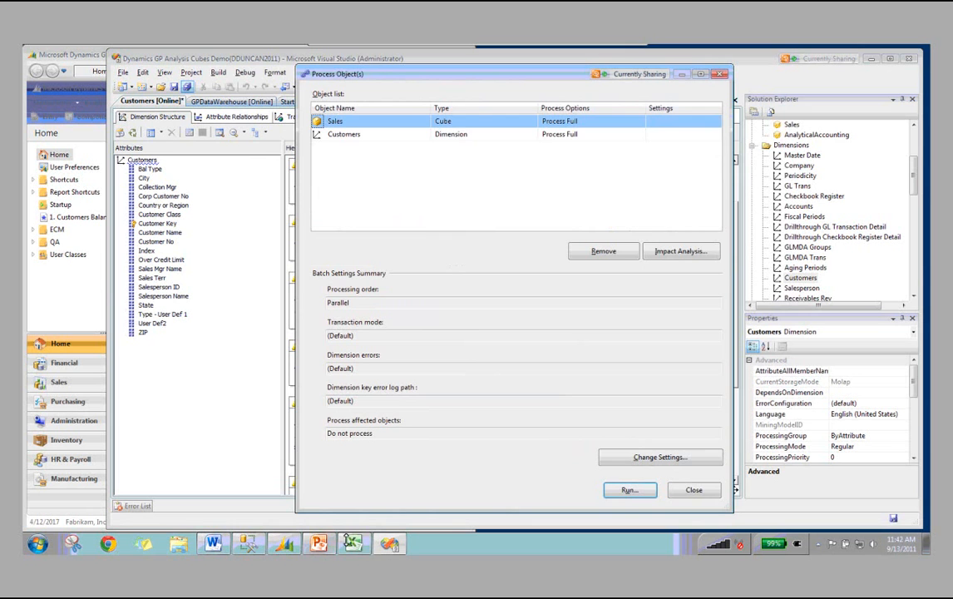
Step: Try to drill into the 2017 row of the SalesDemo pivot table in Excel, and return to the processing dialog in Visual Studio
left_click(348, 542)
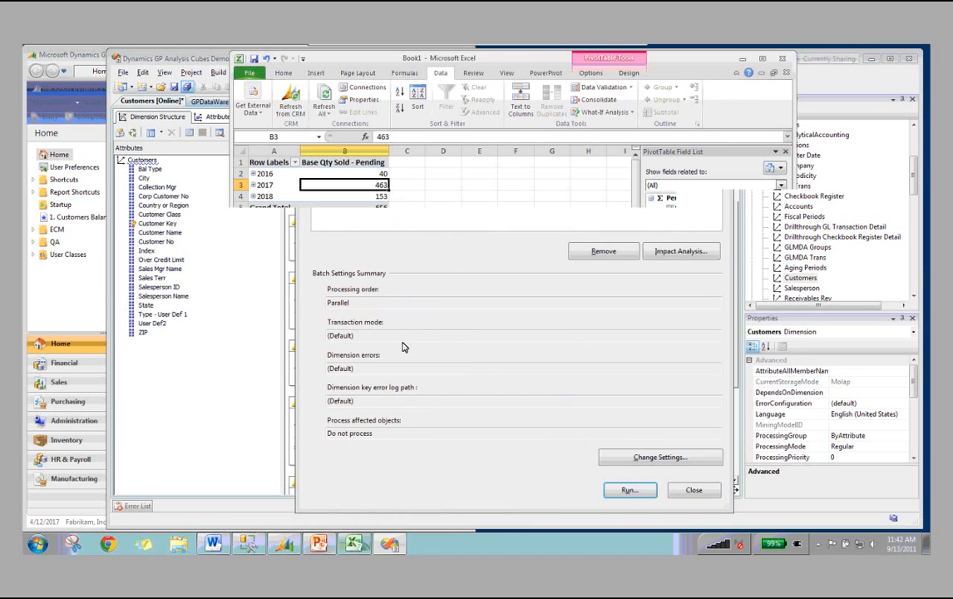
left_click(262, 185)
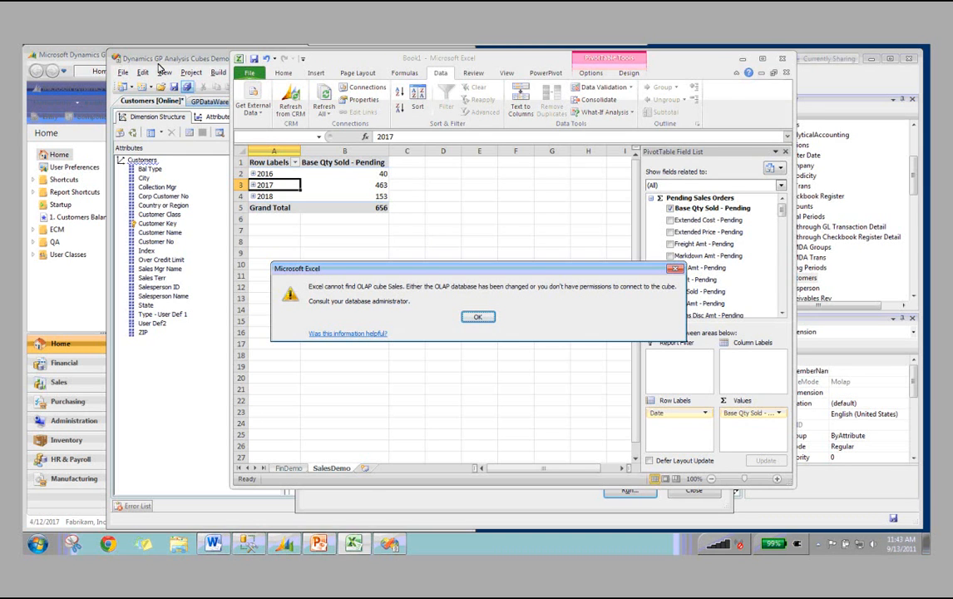
left_click(159, 64)
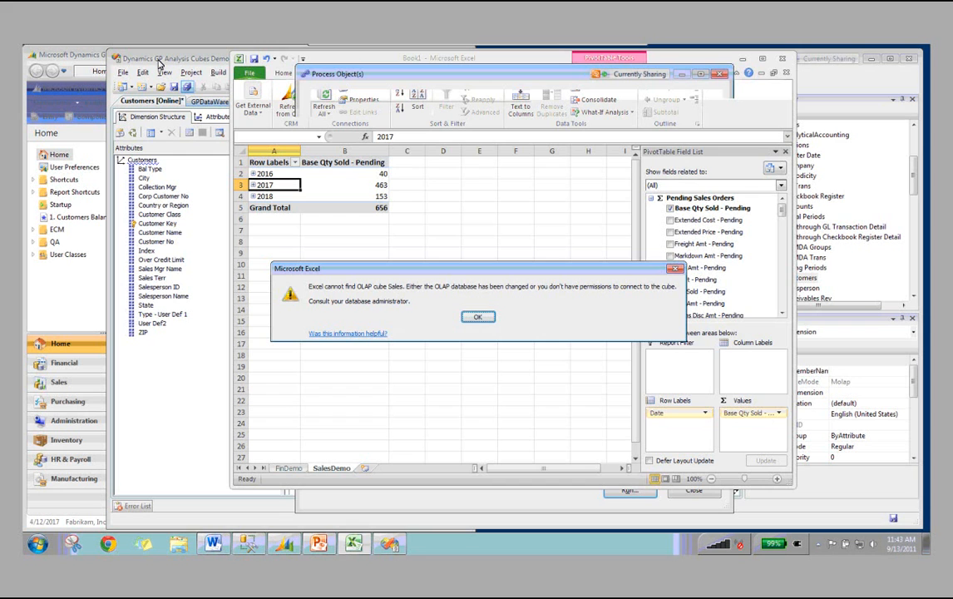
left_click(160, 64)
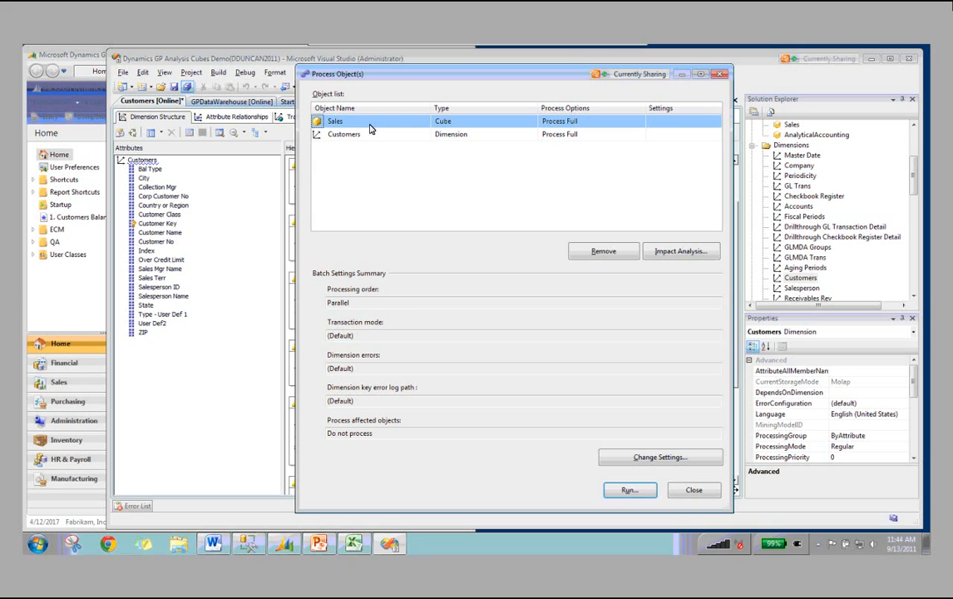
Step: Remove the Sales cube from the processing list and run Process Full on the Customers dimension, closing the processing dialogs
left_click(595, 250)
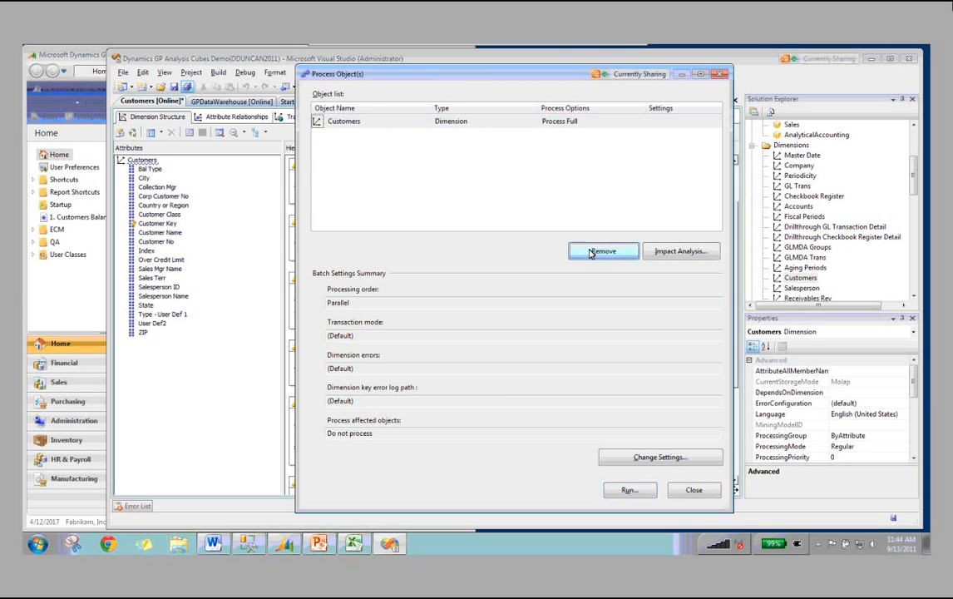
left_click(342, 121)
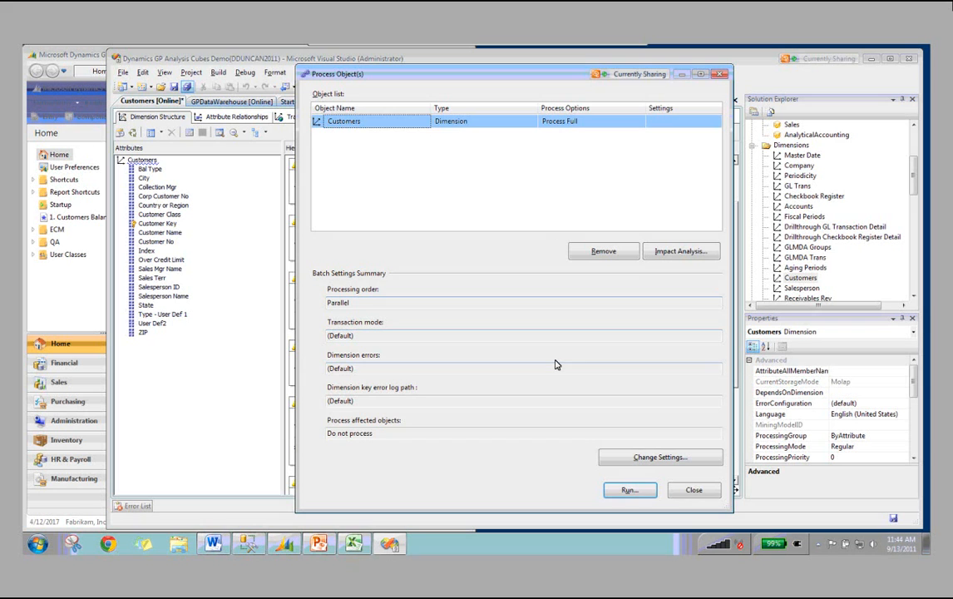
left_click(619, 490)
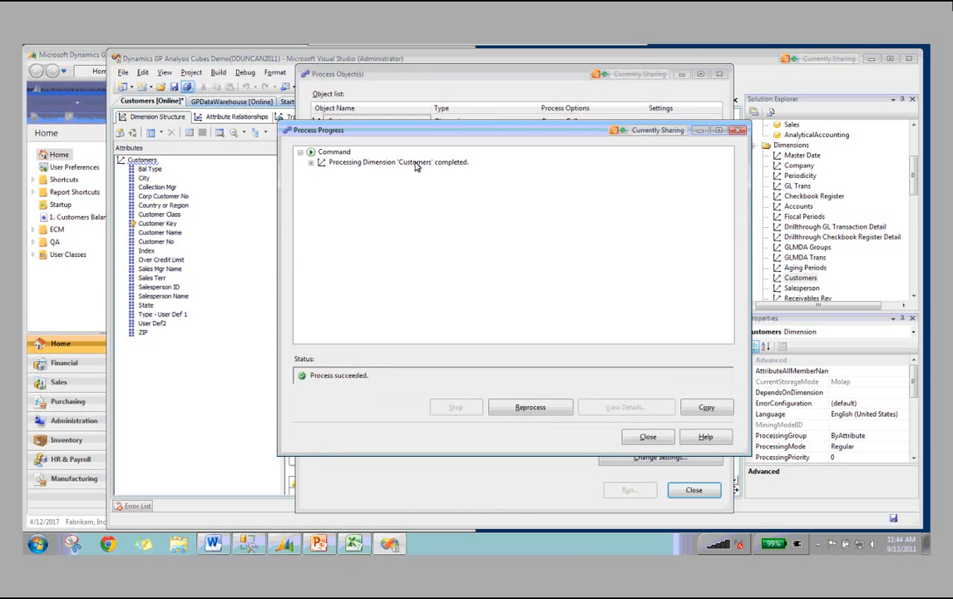
left_click(648, 436)
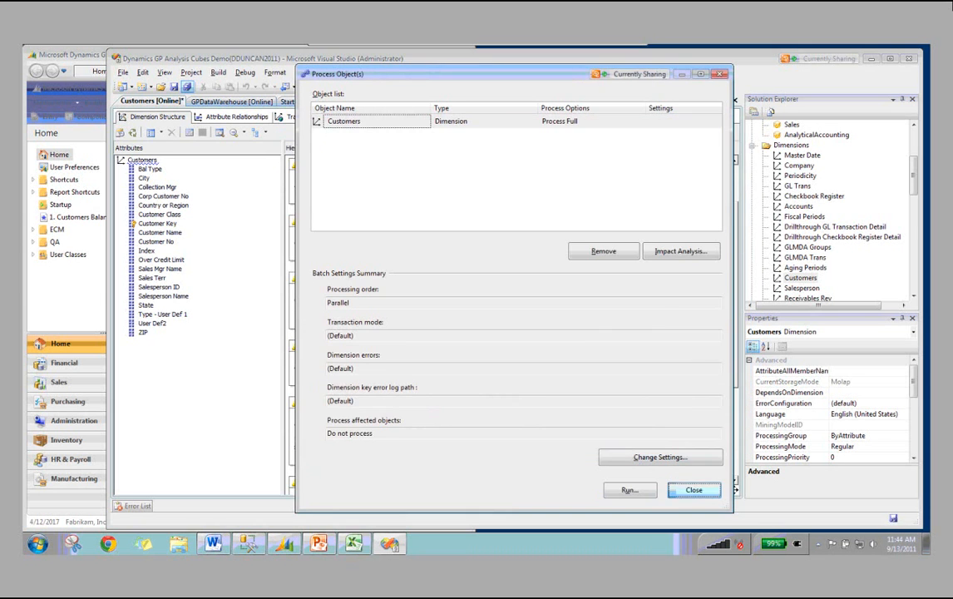
left_click(693, 489)
Step: Open the Sales cube and try to browse its data
scroll(914, 169, "up", 4)
double_click(787, 239)
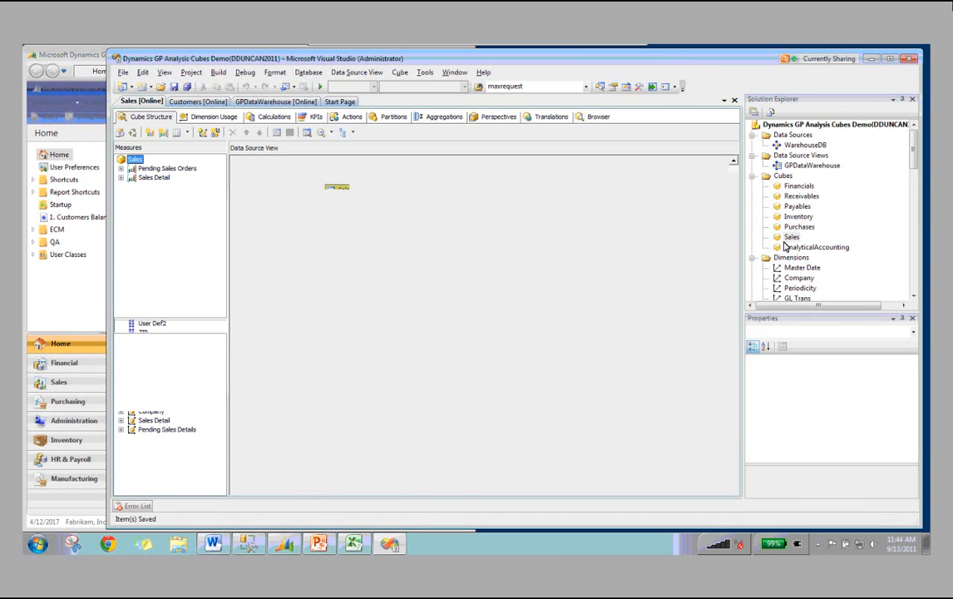
left_click(605, 118)
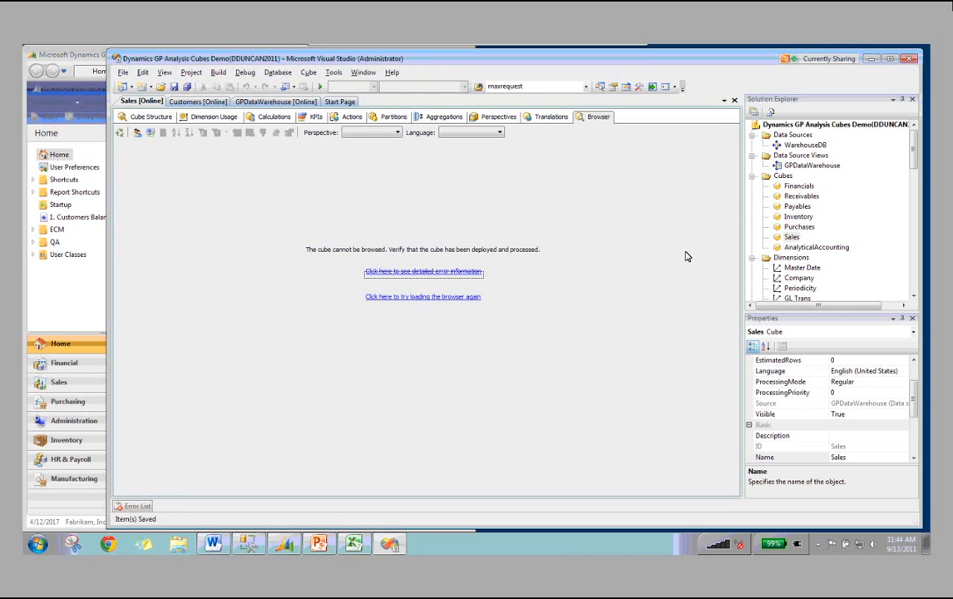
Step: Process the Sales cube and reload its browser
left_click(152, 116)
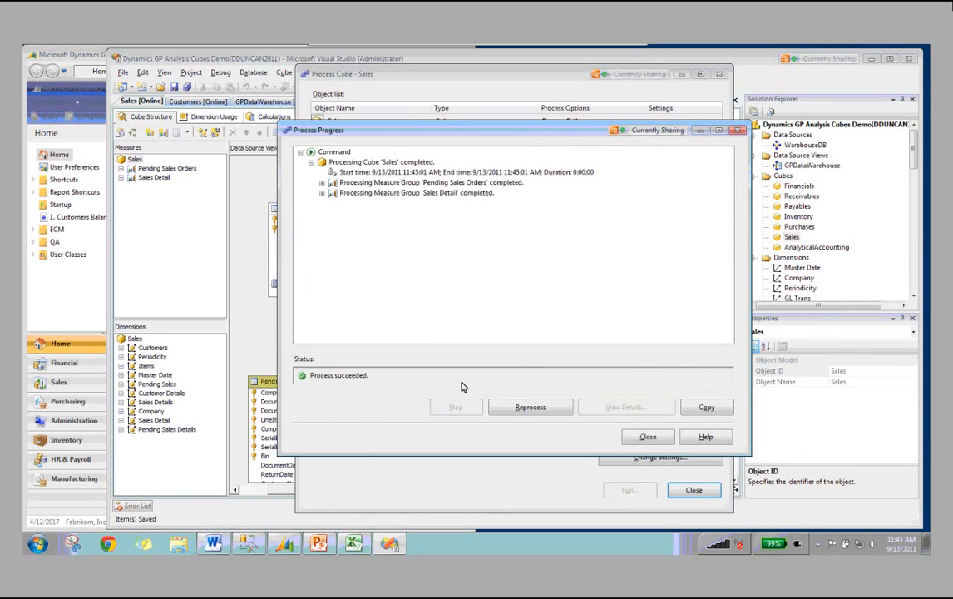
left_click(647, 436)
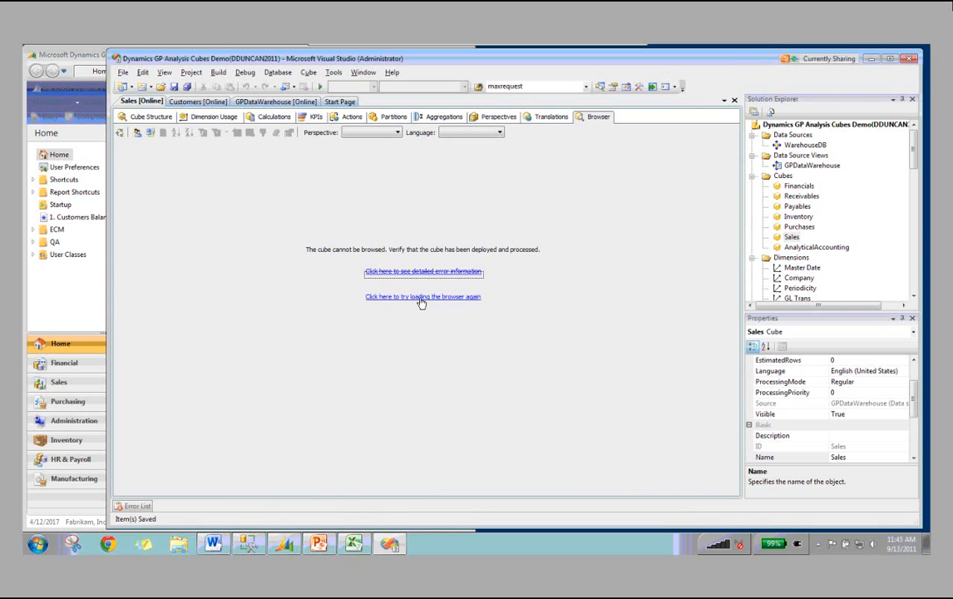
left_click(420, 298)
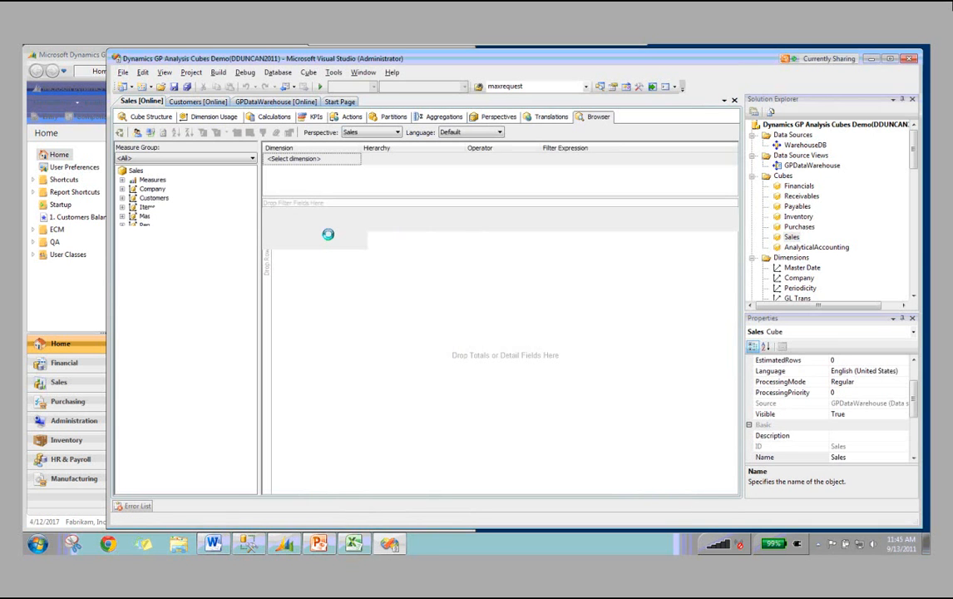
Step: Browse Base Qty Sold - Detail by the Customers attribute Type - User Def 1 in the Sales cube, and return to PowerPoint
left_click(122, 198)
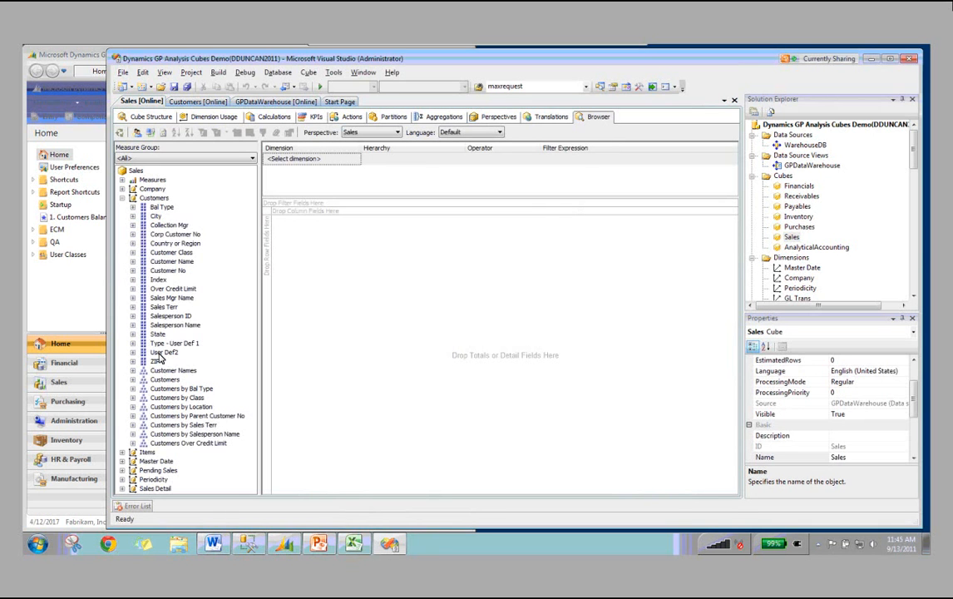
left_click(122, 180)
left_click(132, 198)
left_click_drag(190, 207, 357, 283)
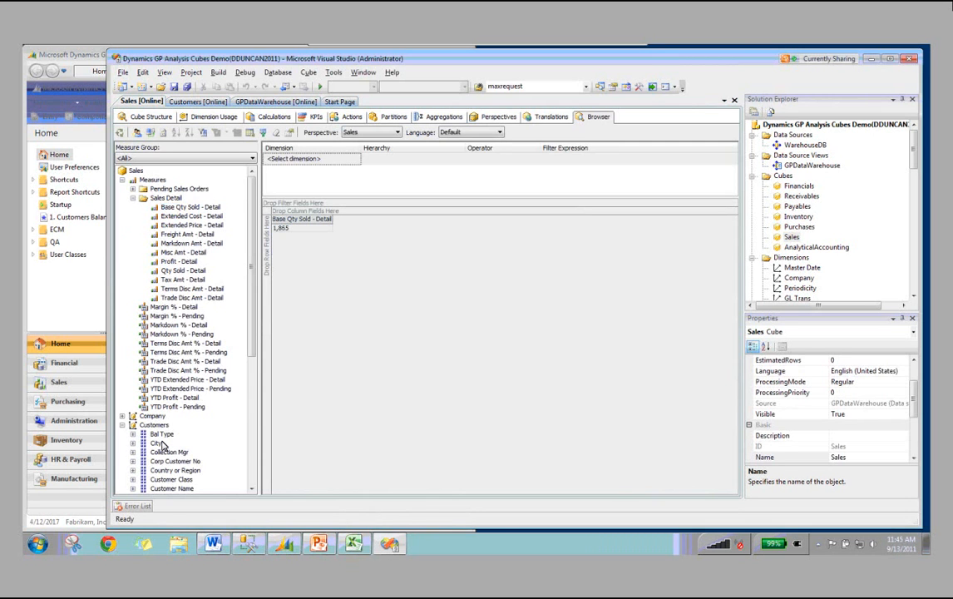
left_click_drag(250, 349, 251, 433)
left_click_drag(169, 425, 268, 241)
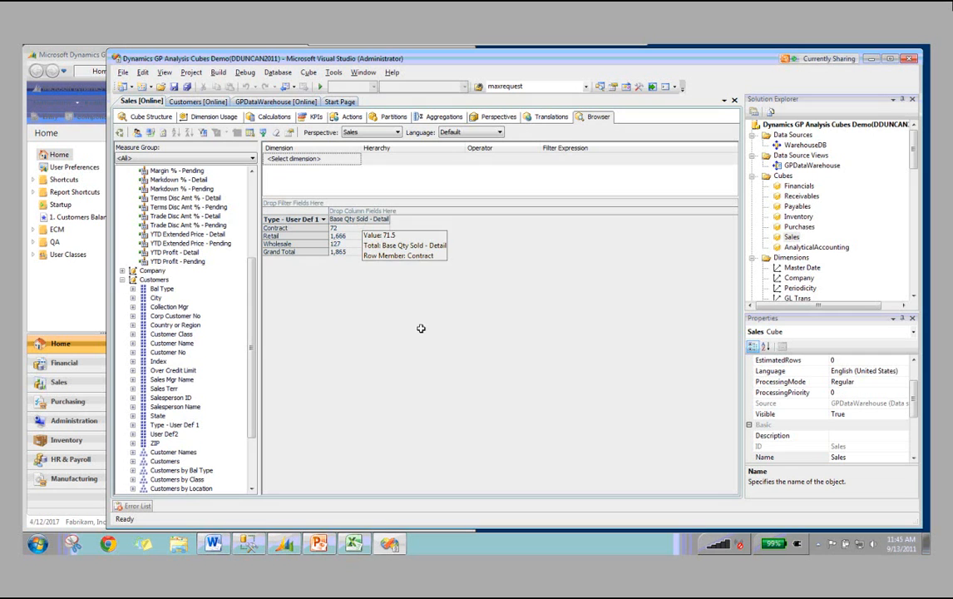
left_click(319, 544)
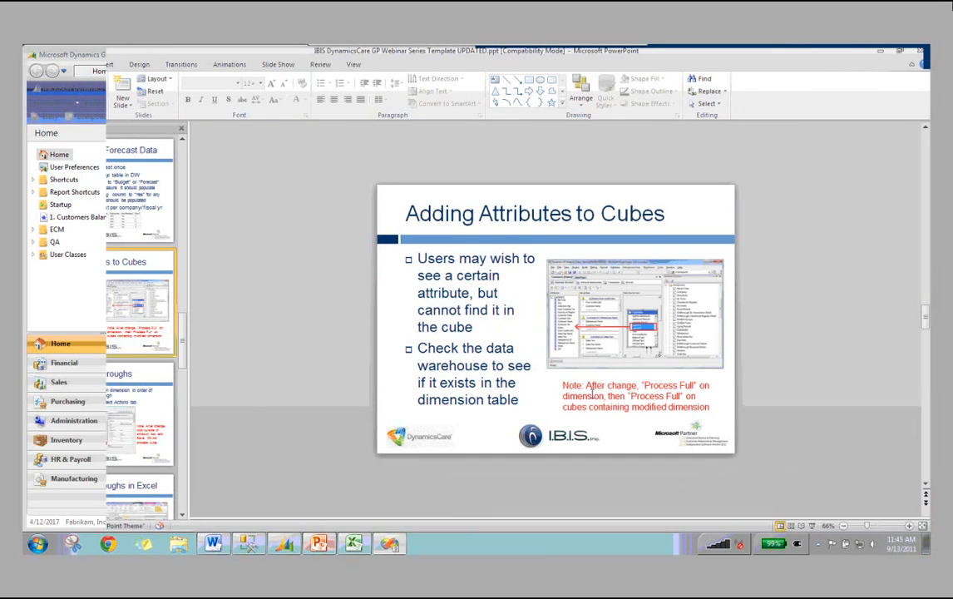
Step: Present the Adding Attributes to Cubes slide as a slide show, and switch to the Customers dimension in Visual Studio
left_click(804, 527)
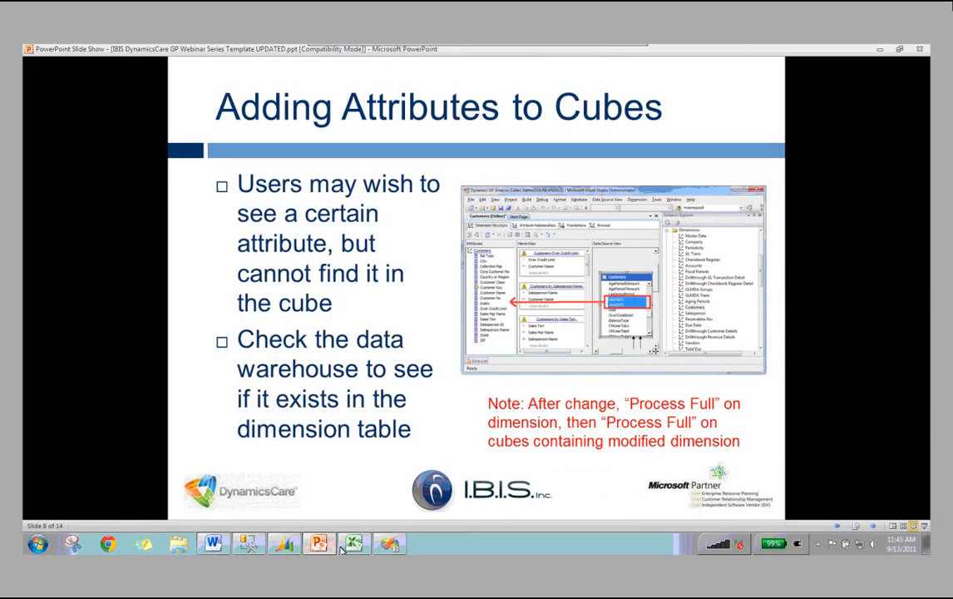
left_click(389, 544)
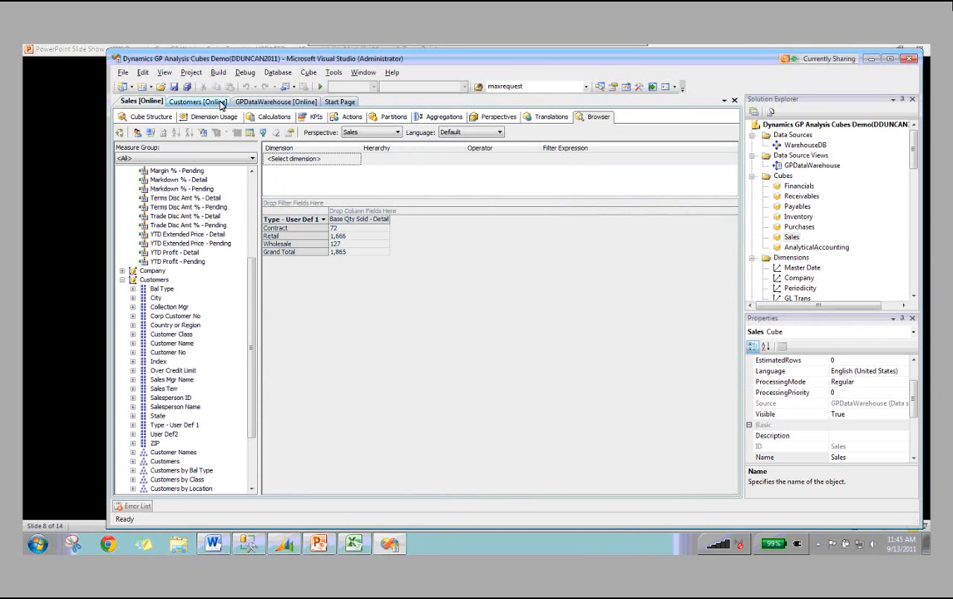
left_click(222, 102)
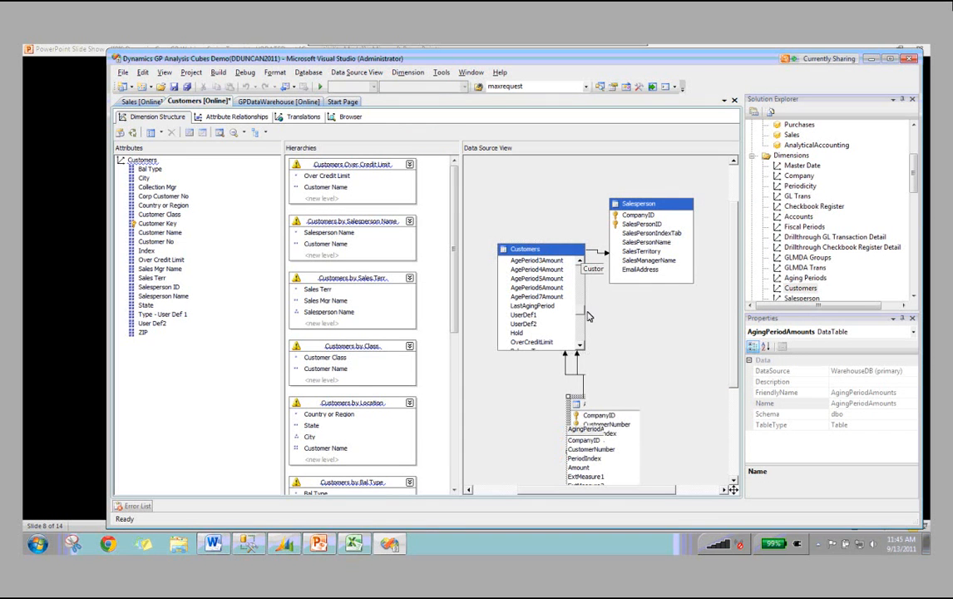
Step: Examine the source columns of the Customers and Salesperson tables available as attributes for the Customers dimension
left_click(578, 251)
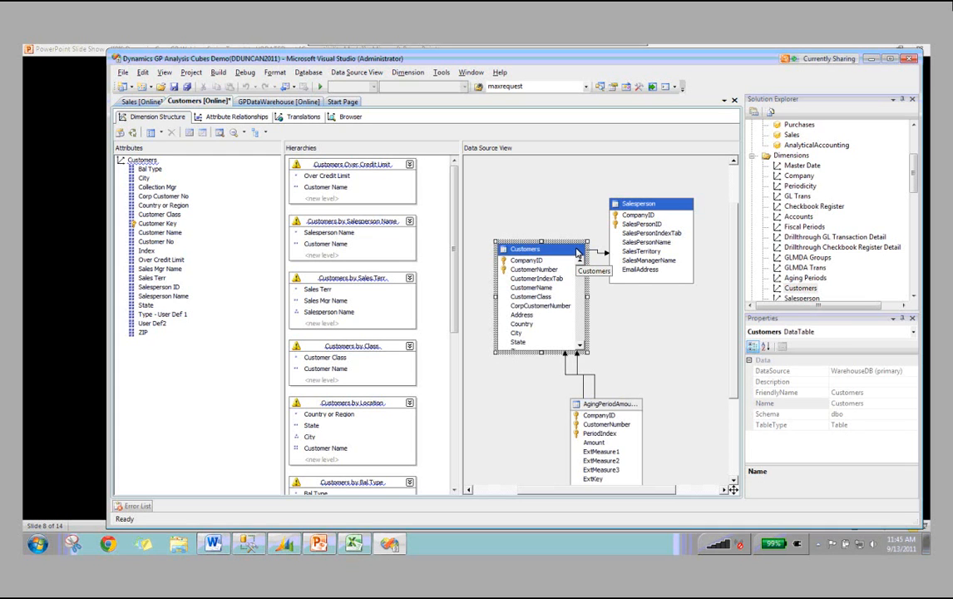
left_click(642, 223)
left_click(645, 242)
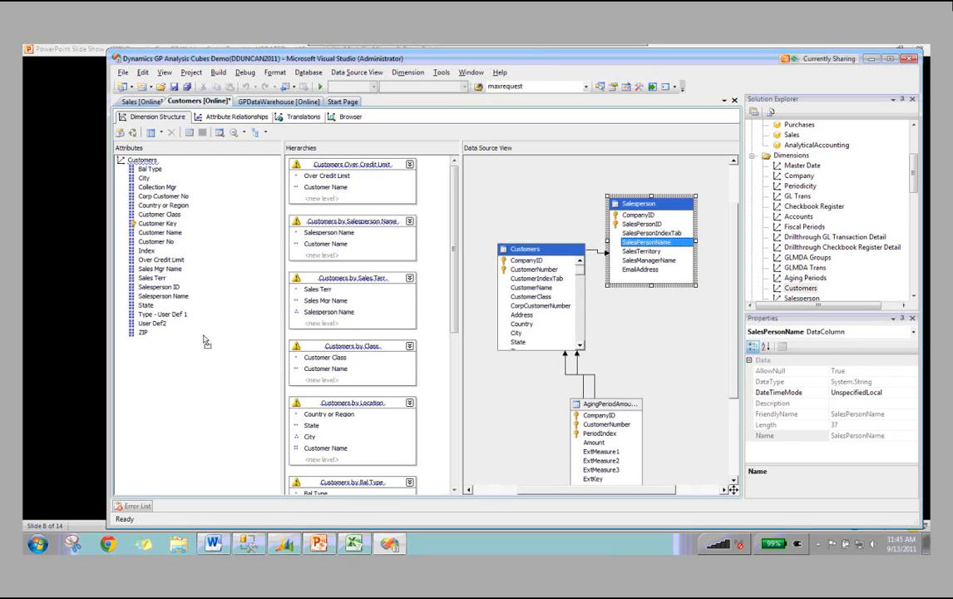
left_click(604, 241)
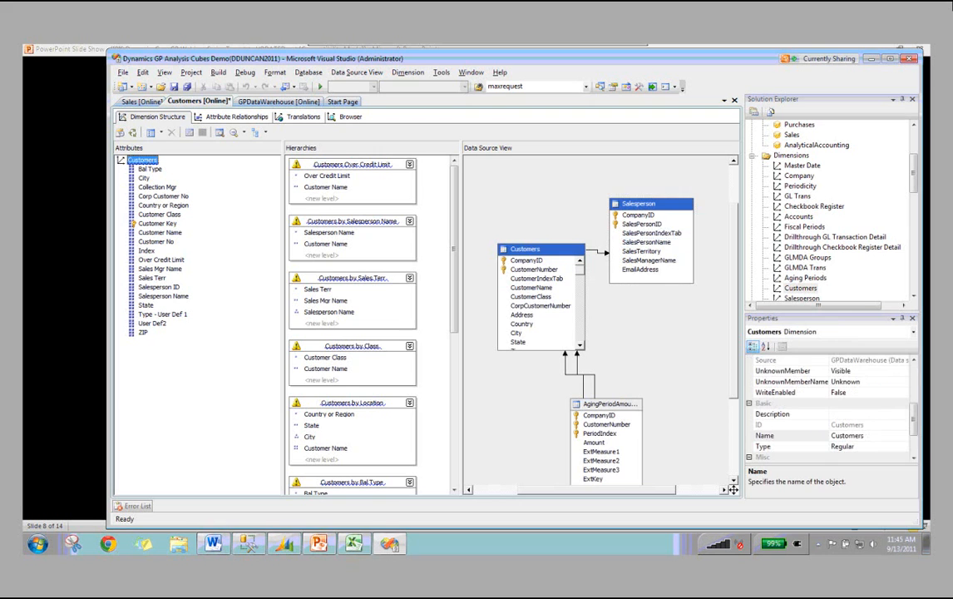
mouse_move(915, 420)
left_mouse_down()
mouse_move(915, 434)
mouse_move(913, 404)
left_mouse_up()
mouse_move(582, 269)
left_mouse_down()
mouse_move(583, 312)
mouse_move(582, 274)
left_mouse_up()
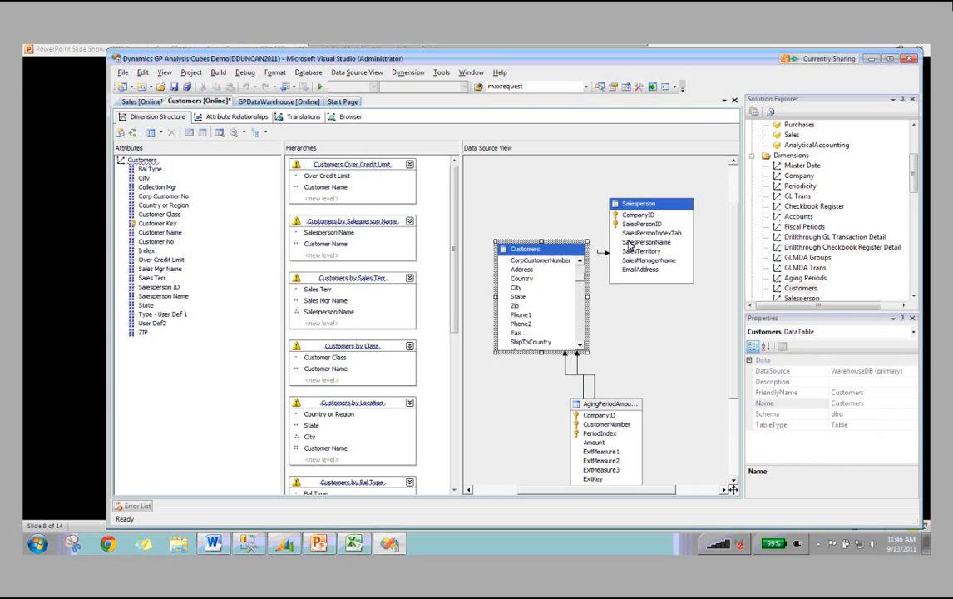
left_click_drag(645, 250, 652, 243)
left_click(656, 227)
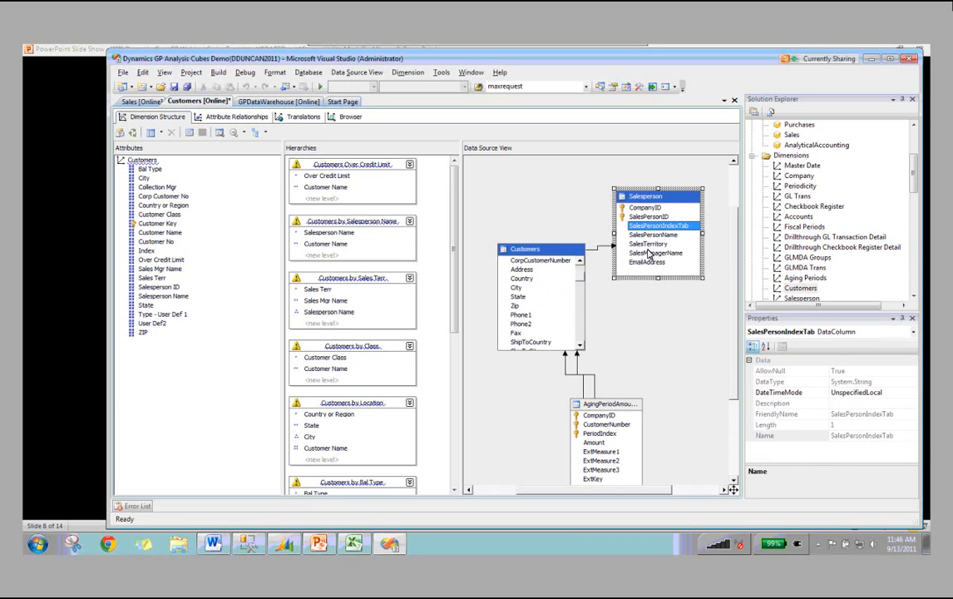
left_click_drag(580, 277, 579, 268)
left_click(520, 279)
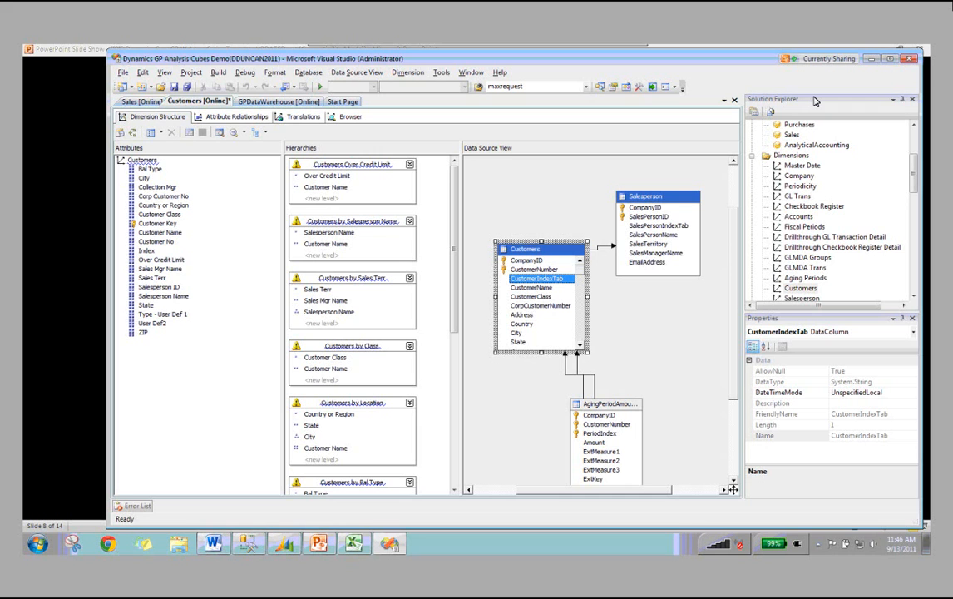
Step: Save the Customers dimension changes and review its Process Full and Process Update options, closing the processing dialog without running it
left_click(400, 73)
left_click(418, 100)
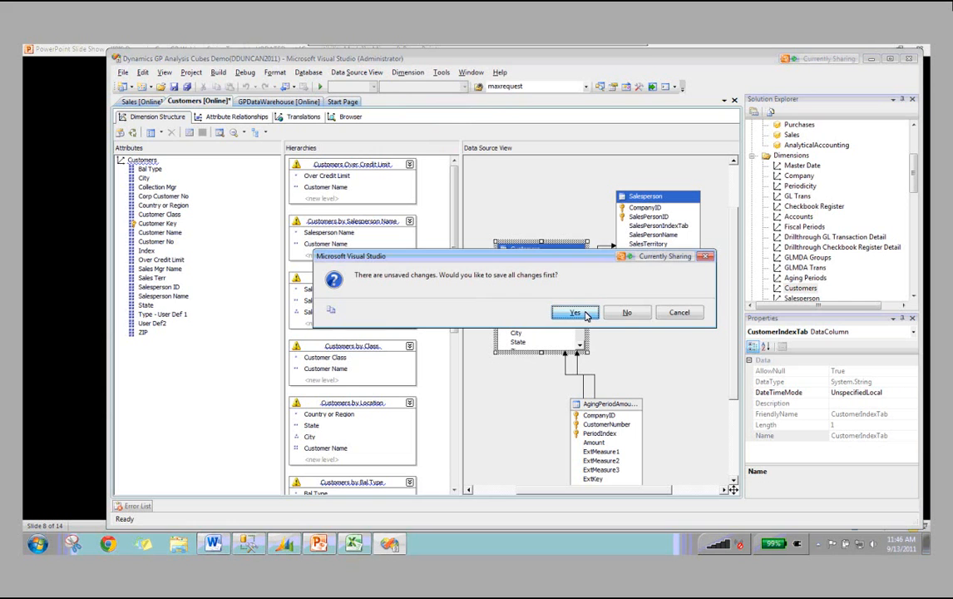
left_click(585, 315)
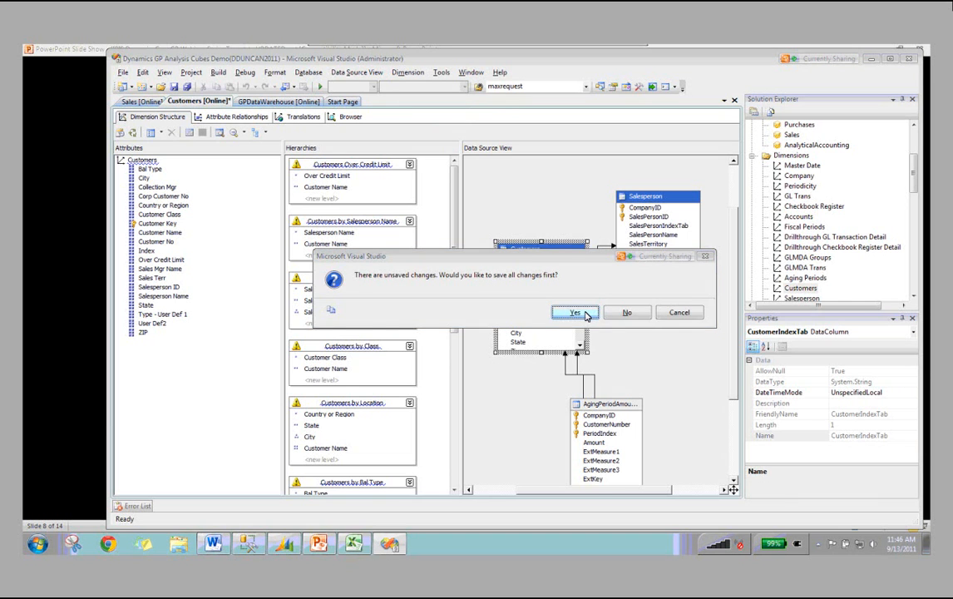
left_click(592, 123)
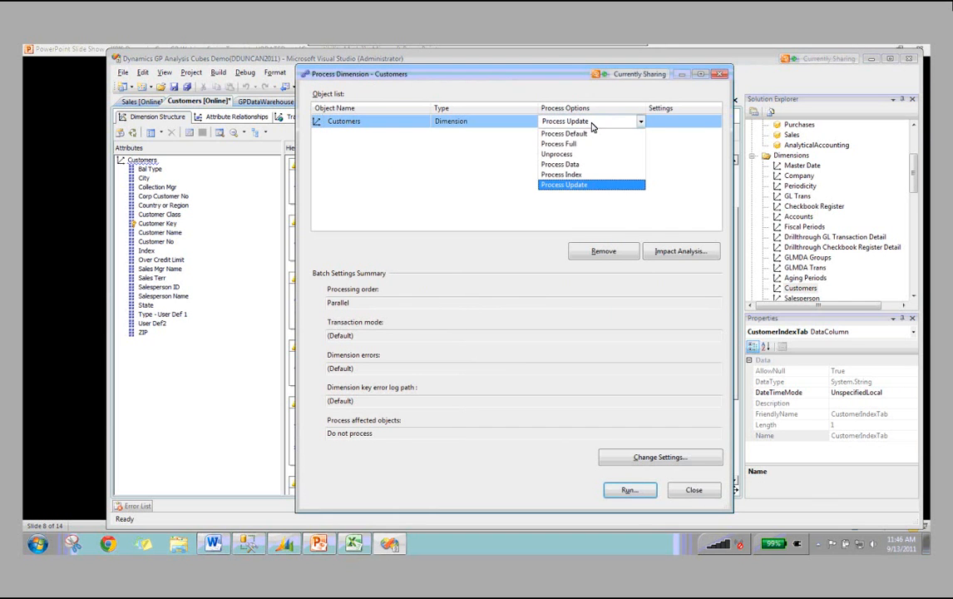
left_click(564, 144)
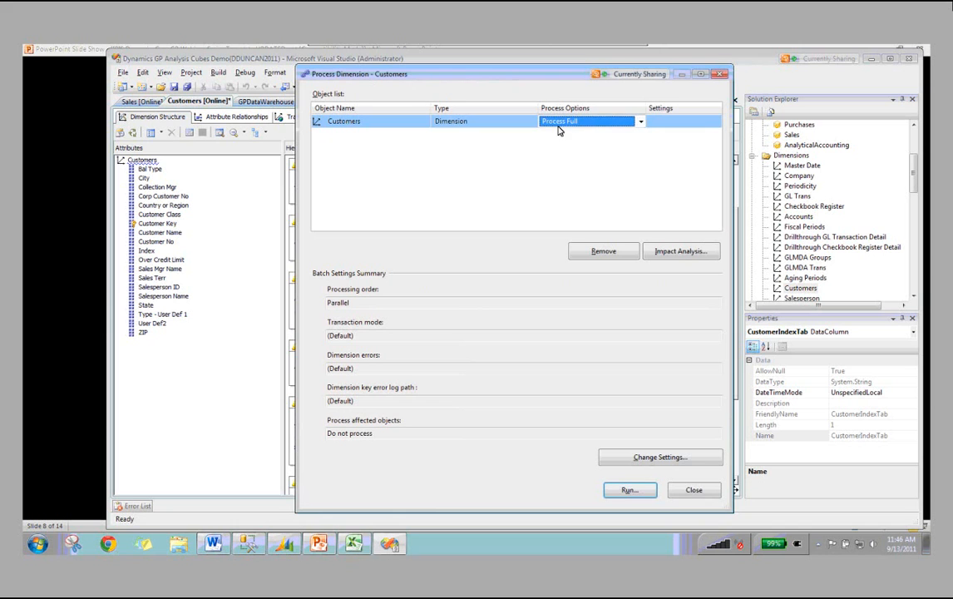
left_click(559, 126)
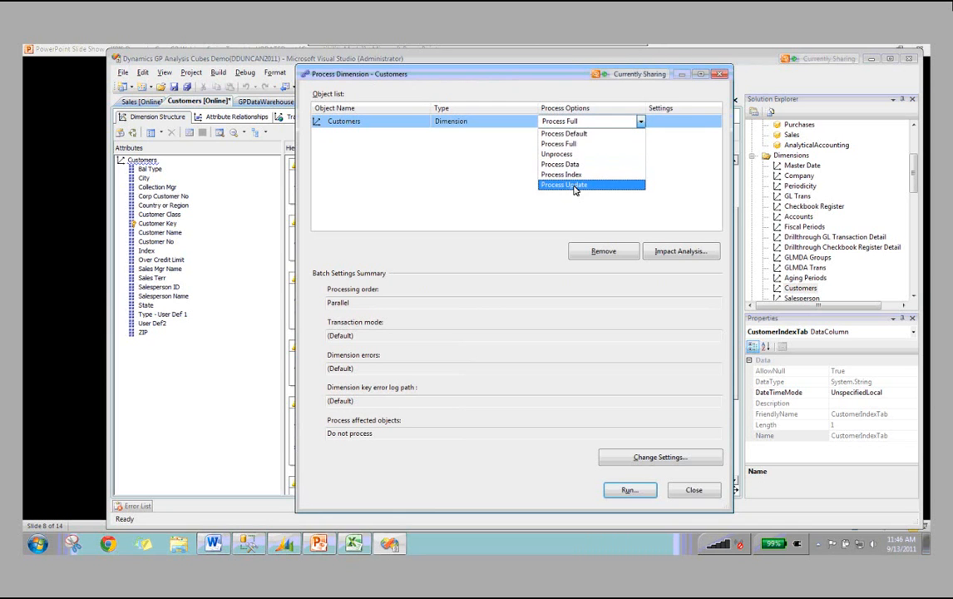
left_click(573, 184)
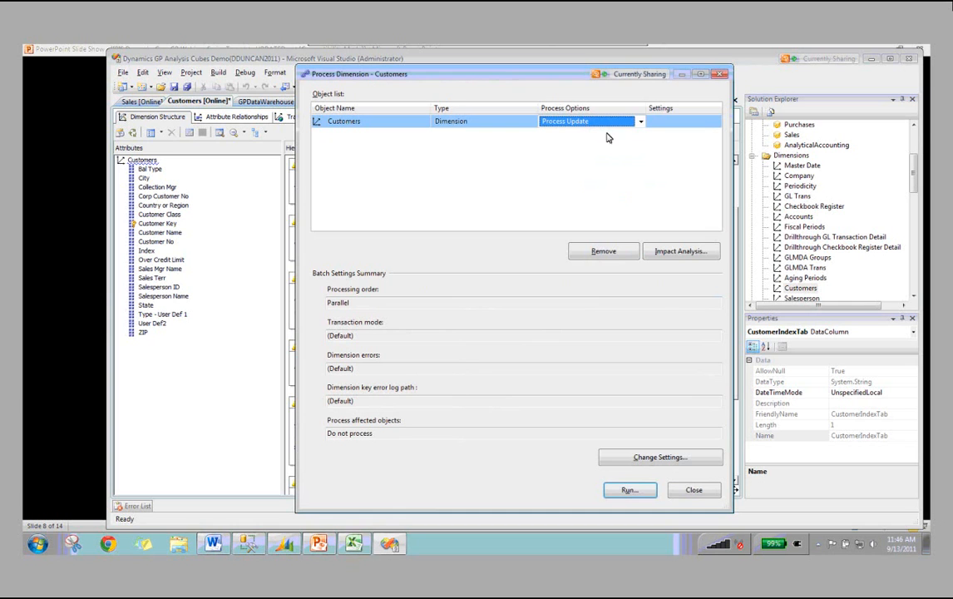
left_click(690, 490)
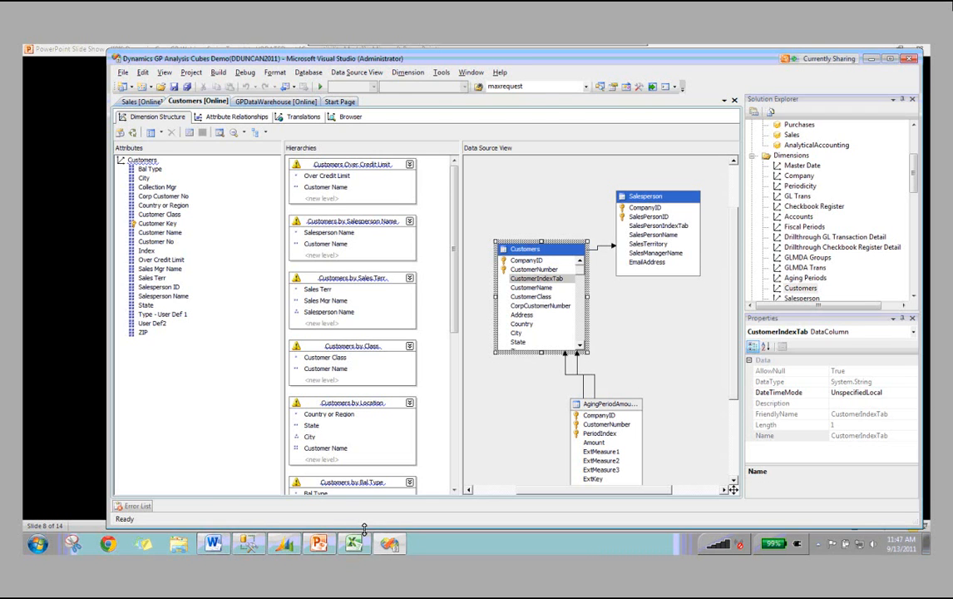
Step: Return to PowerPoint, advance the slide show to the Modifying Drillthroughs slide, and end the show
left_click(319, 543)
left_click(470, 302)
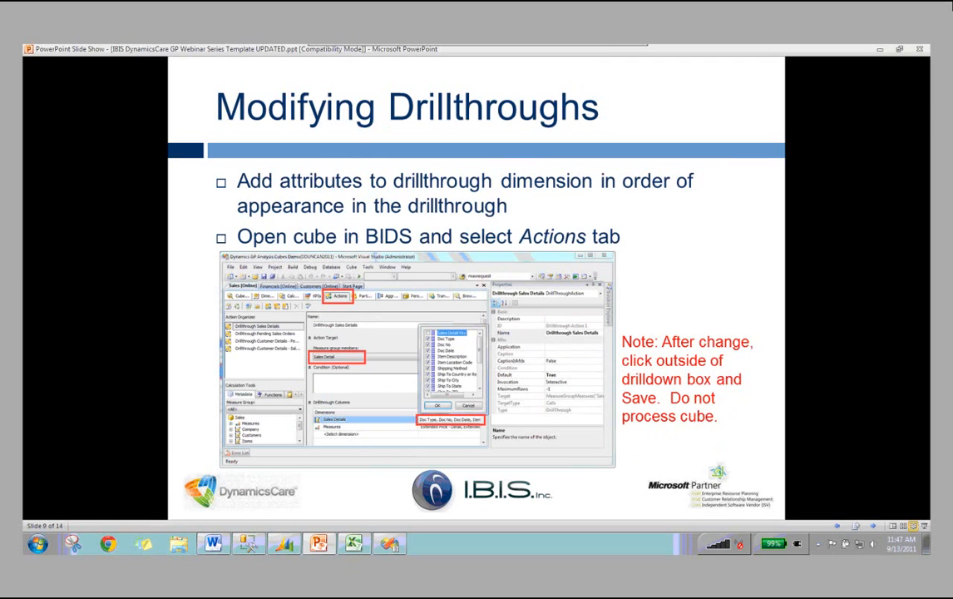
key("Escape")
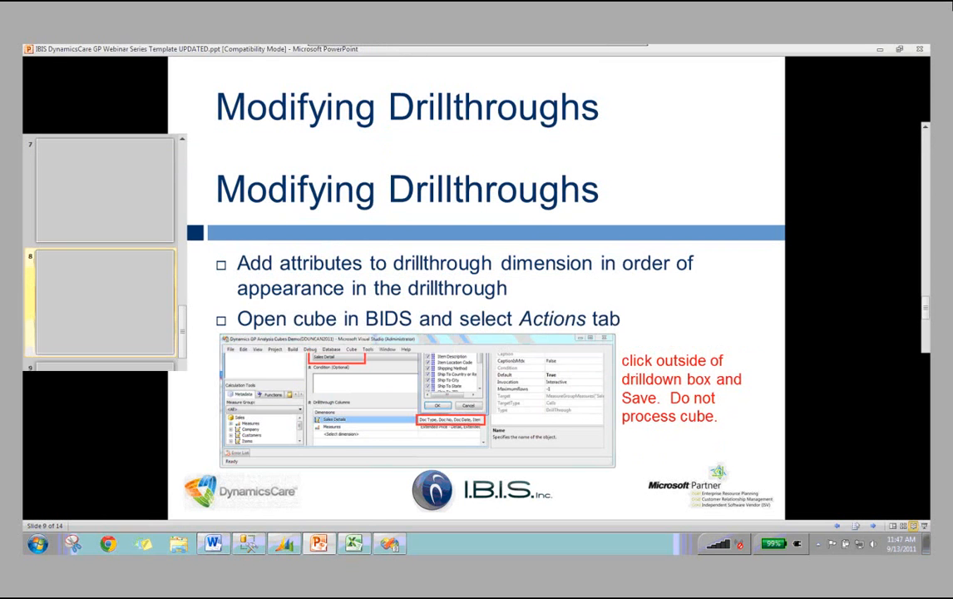
Step: Switch to Excel and run the Drillthrough Pending Sales Orders action on the 2017 Base Qty Sold - Pending value in SalesDemo
left_click(355, 544)
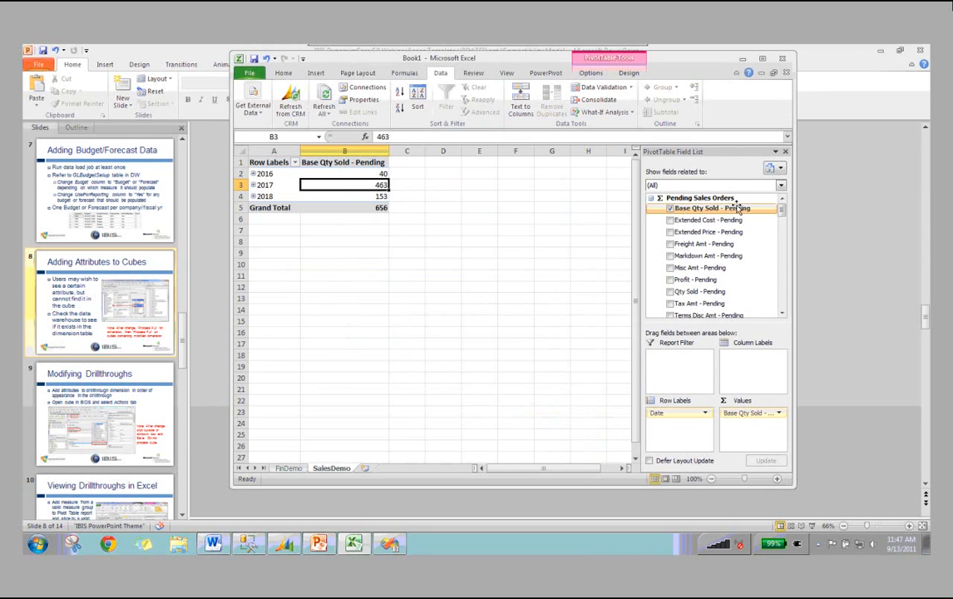
scroll(736, 208, "down", 10)
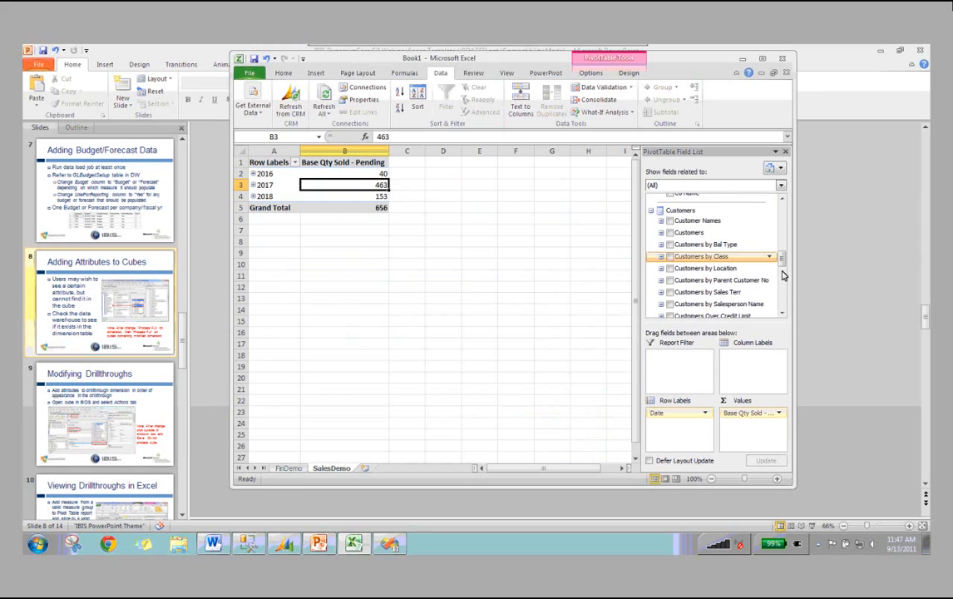
scroll(782, 276, "down", 5)
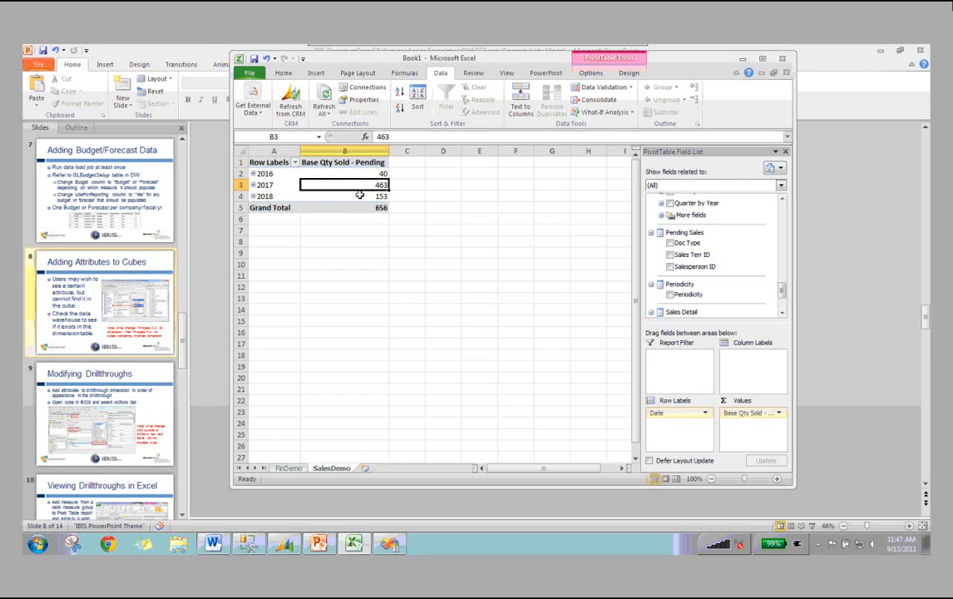
mouse_move(359, 194)
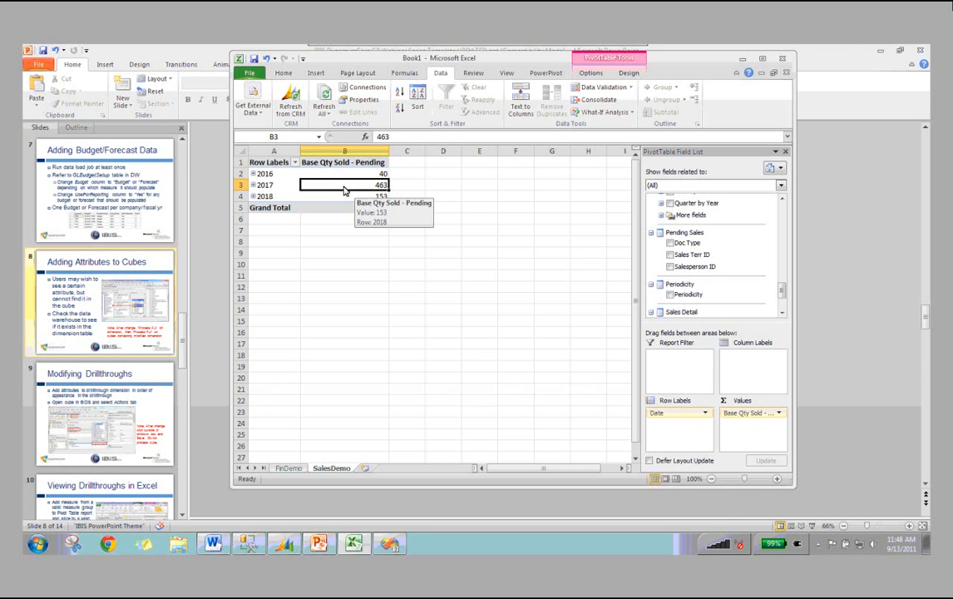
right_click(345, 190)
left_click(372, 186)
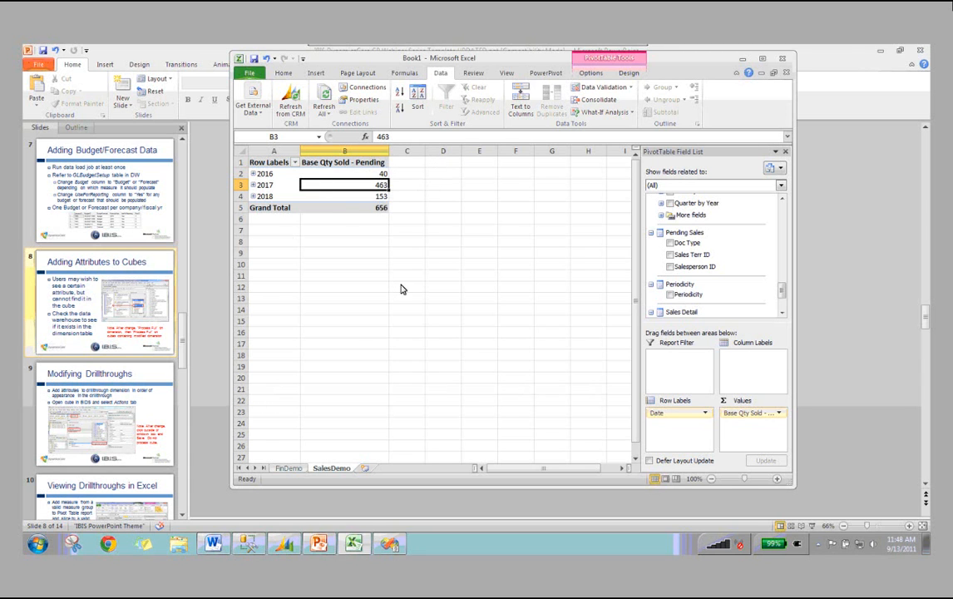
right_click(364, 186)
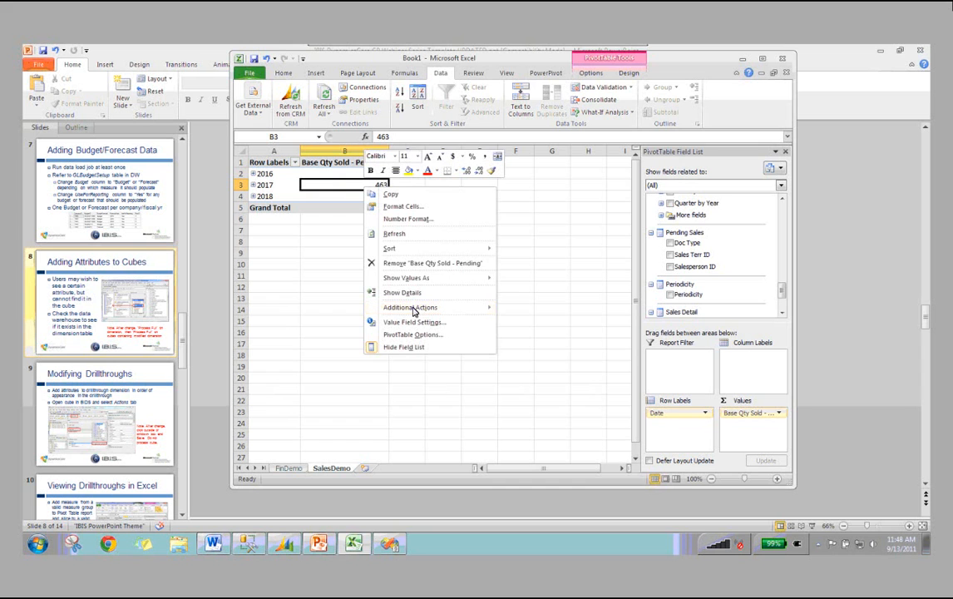
right_click(339, 186)
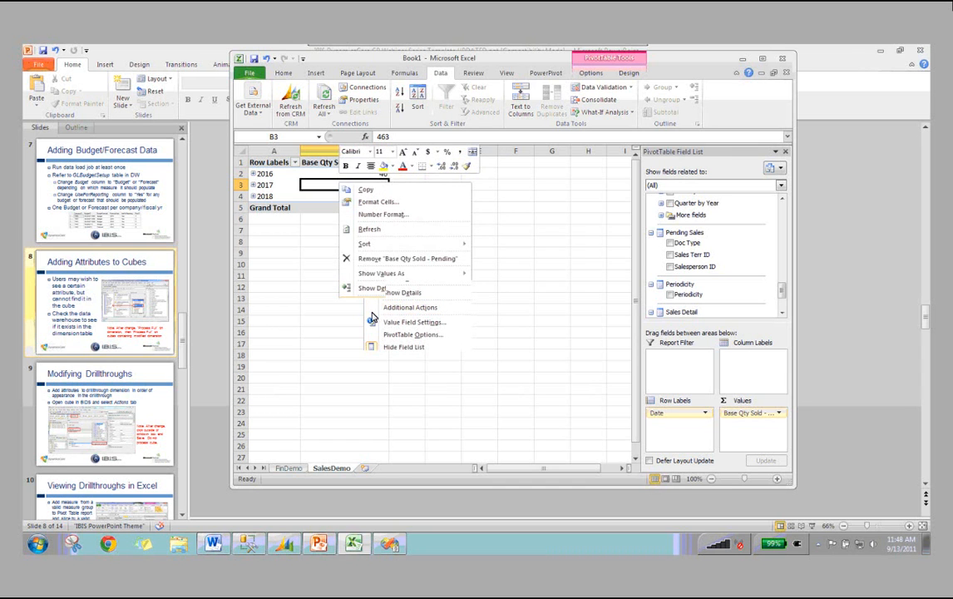
left_click(548, 321)
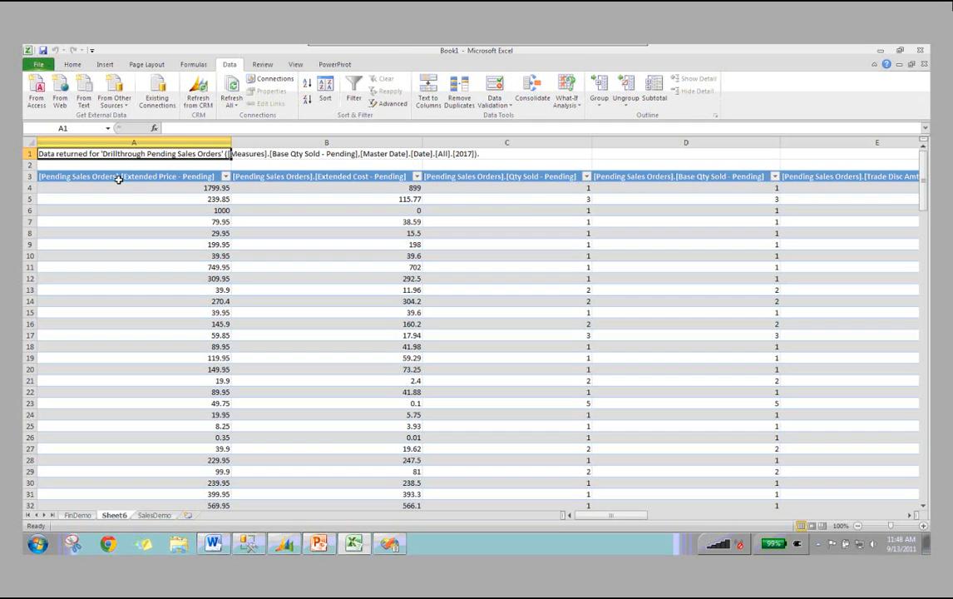
Step: Examine the drillthrough columns, from the Pending Sales Orders measures through the Pending Sales Details document, customer and item attributes
left_click(119, 178)
left_click(392, 175)
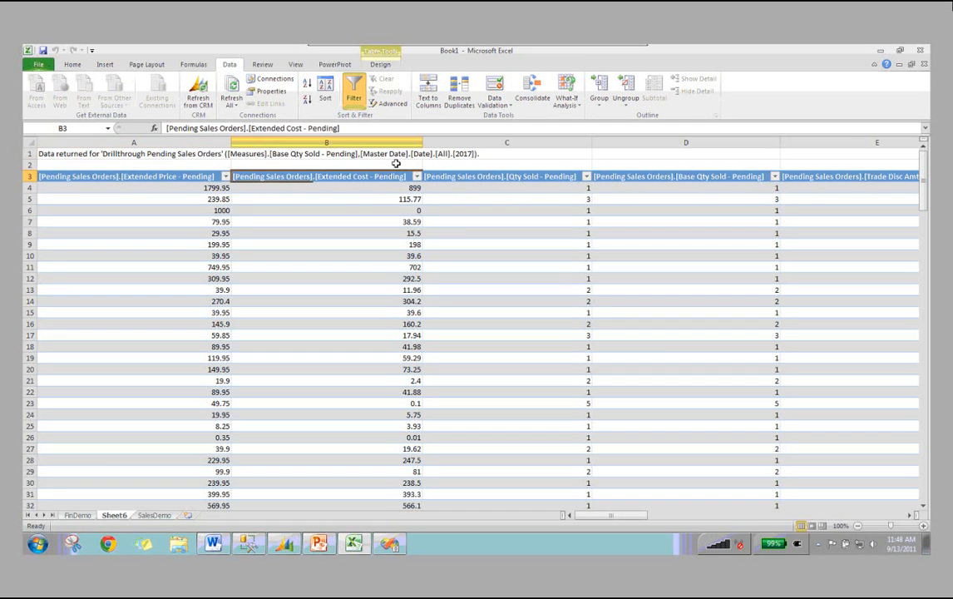
left_click(808, 515)
left_click(808, 517)
left_click(641, 188)
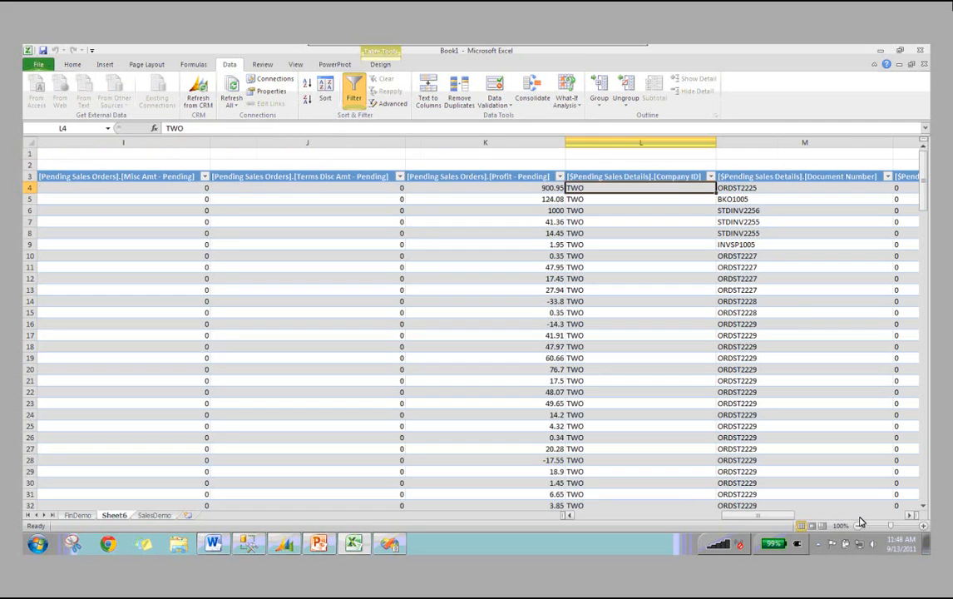
left_click(860, 515)
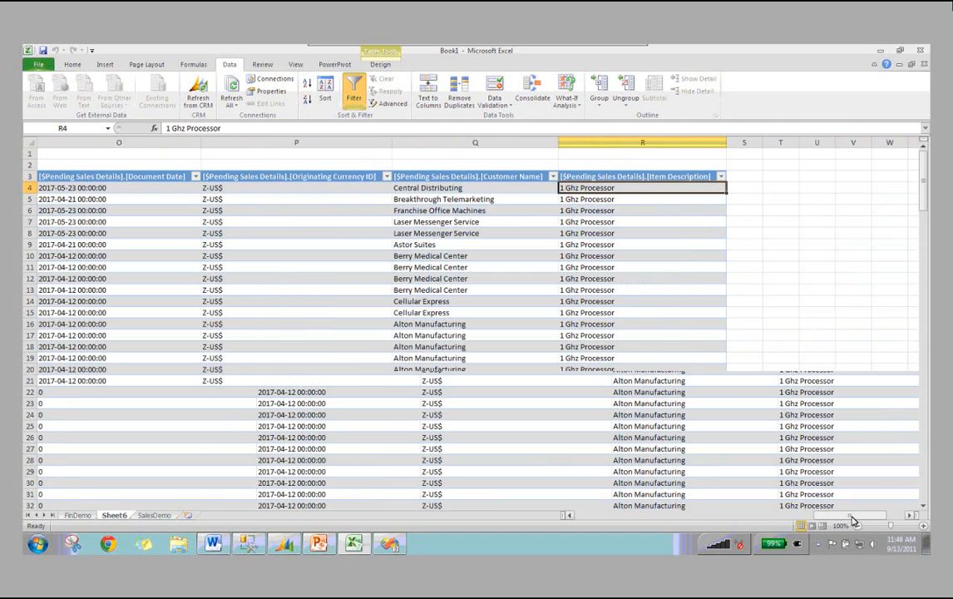
left_click_drag(853, 516, 834, 516)
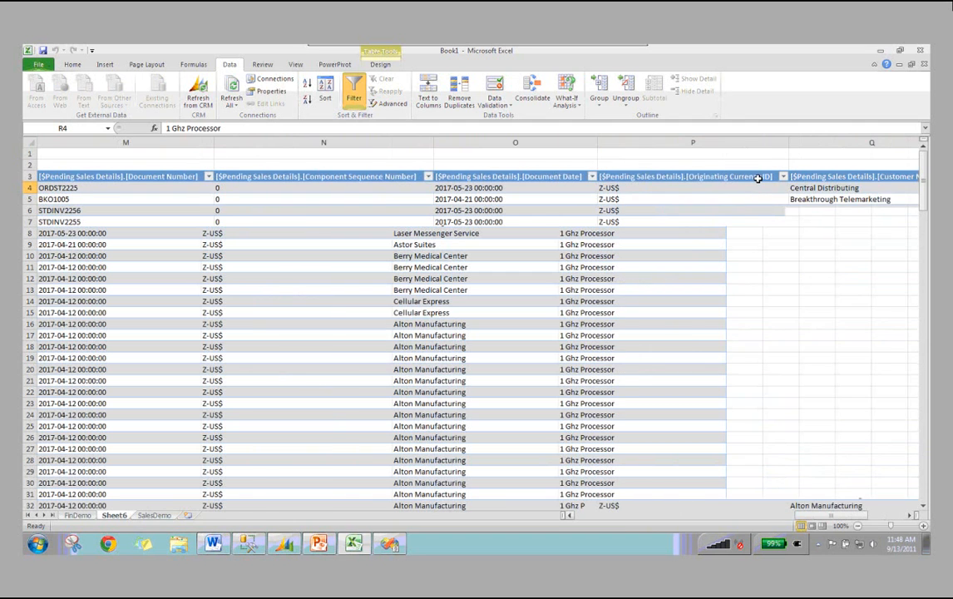
left_click(156, 179)
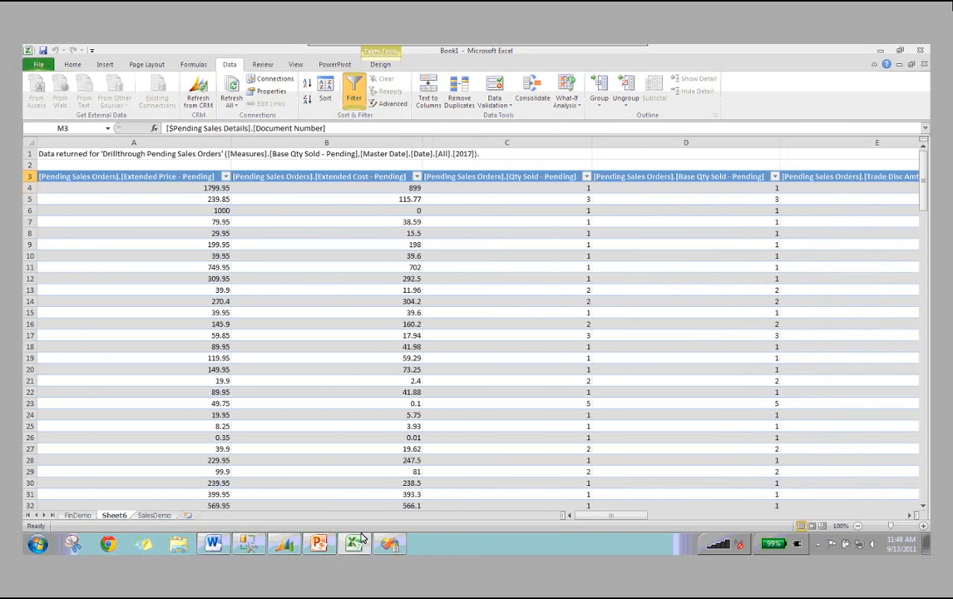
Step: Delete the drillthrough worksheet Sheet6 from the workbook
left_click(106, 482)
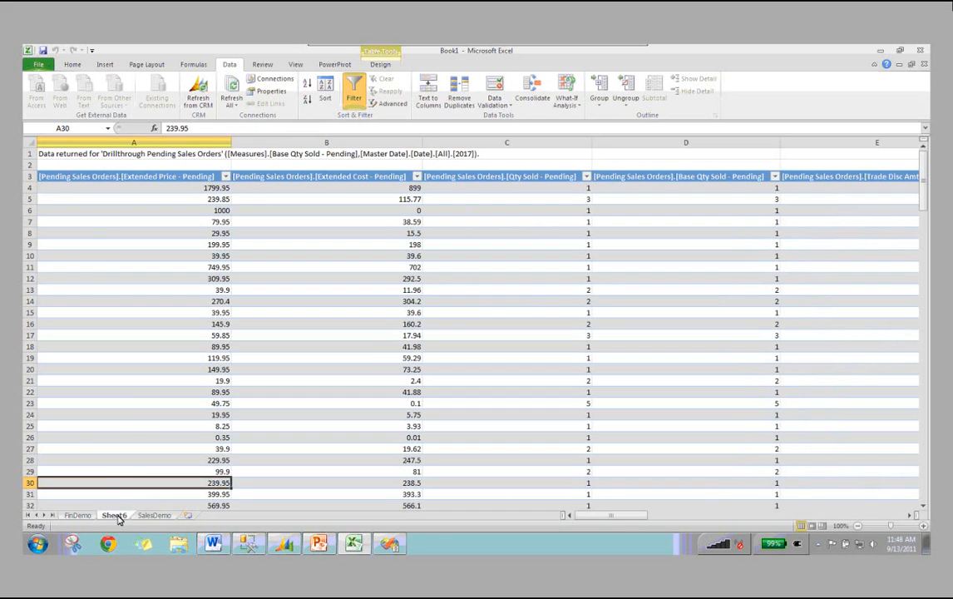
right_click(117, 515)
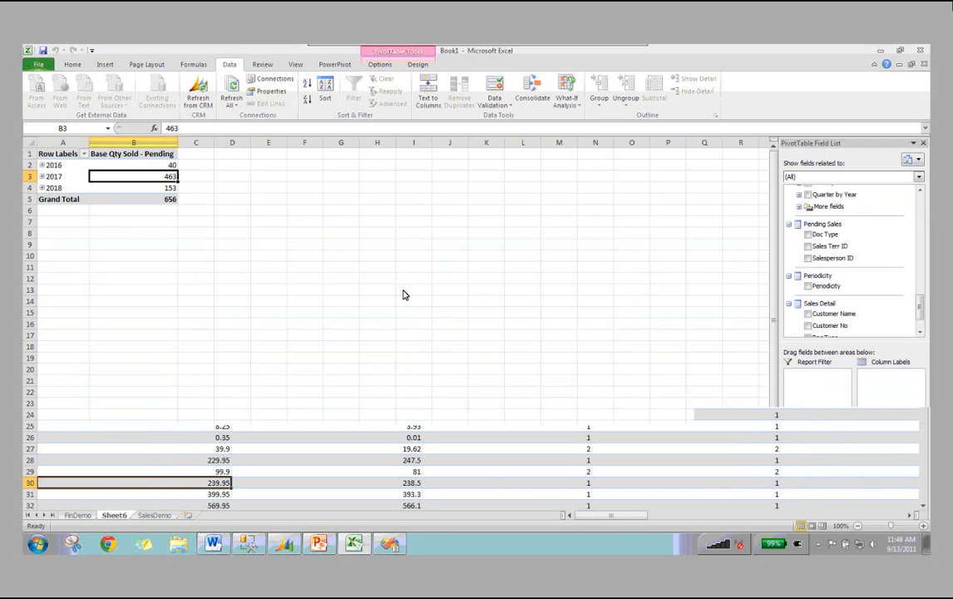
Step: Switch to Visual Studio and open the Drillthrough Pending Sales Details dimension for editing
left_click(397, 544)
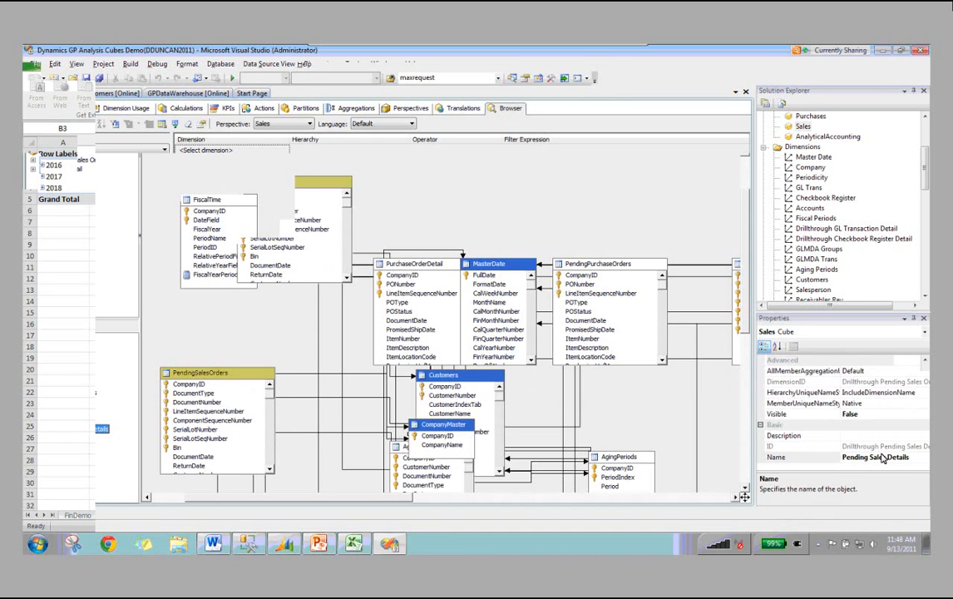
scroll(855, 192, "down", 10)
left_click(855, 190)
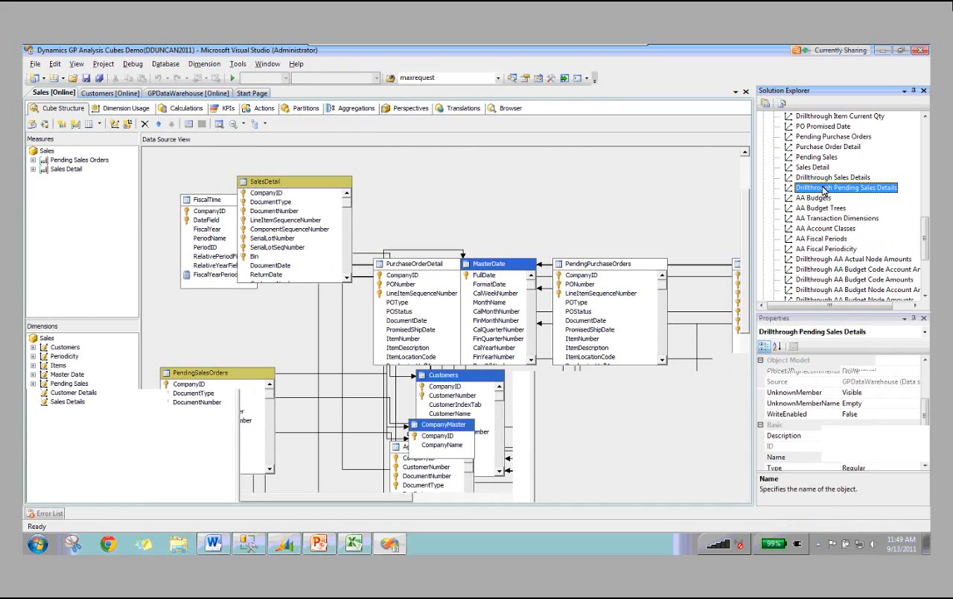
double_click(823, 190)
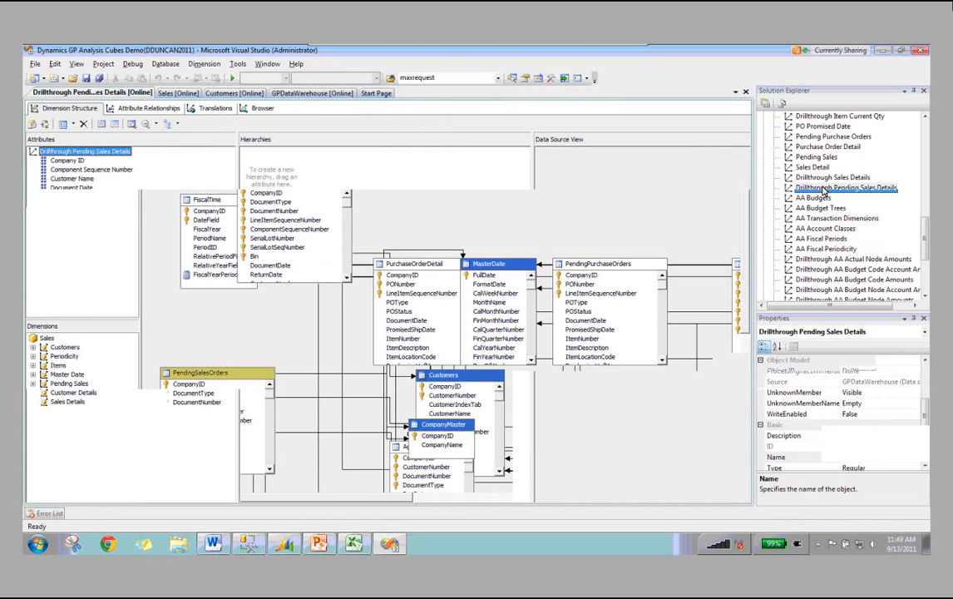
Step: Delete the attributes Company ID through Originating Currency ID from the dimension, keeping only Pending Sales Order Key
left_click(69, 214)
left_click(68, 161)
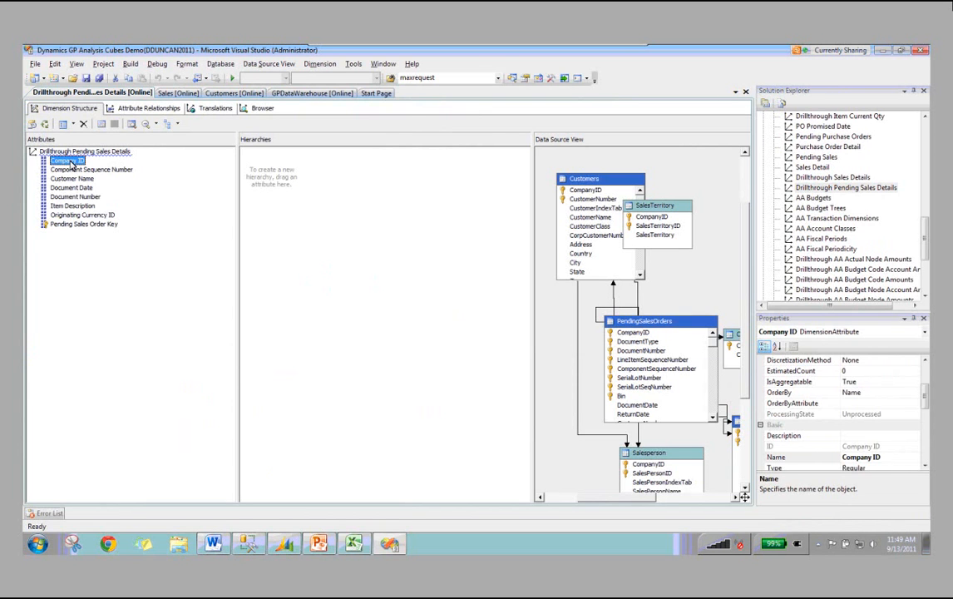
left_click(79, 216, "shift")
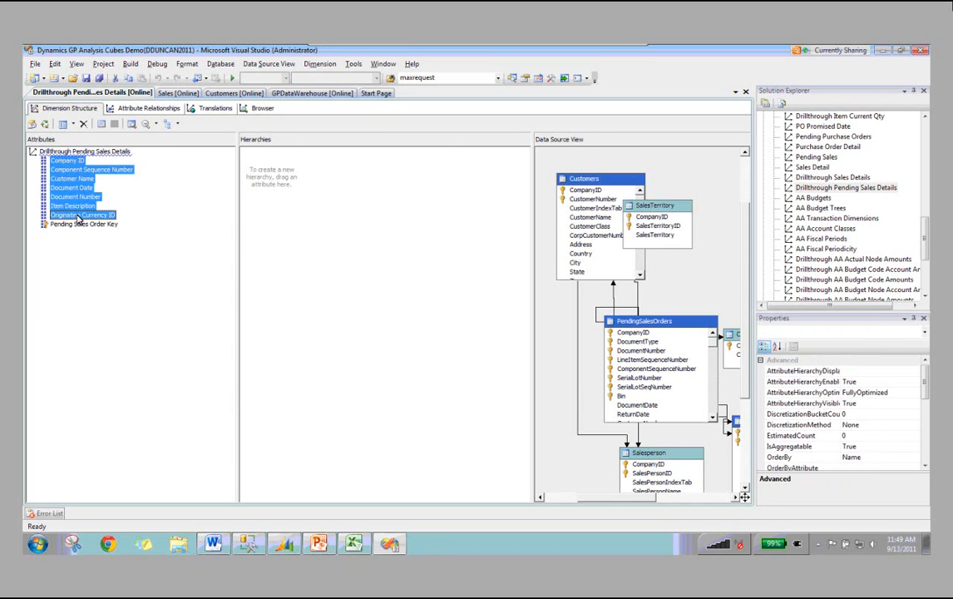
key("Delete")
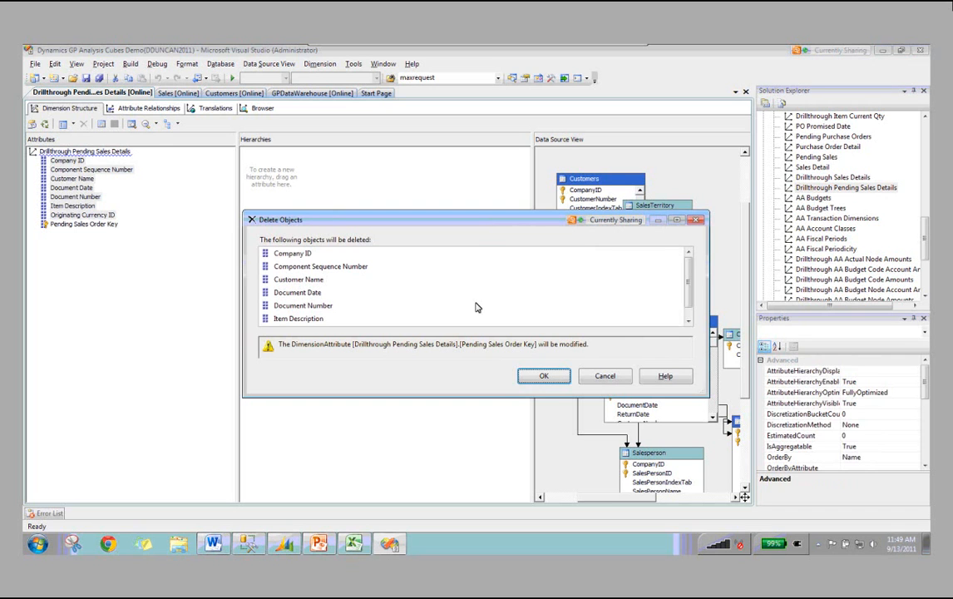
left_click(546, 377)
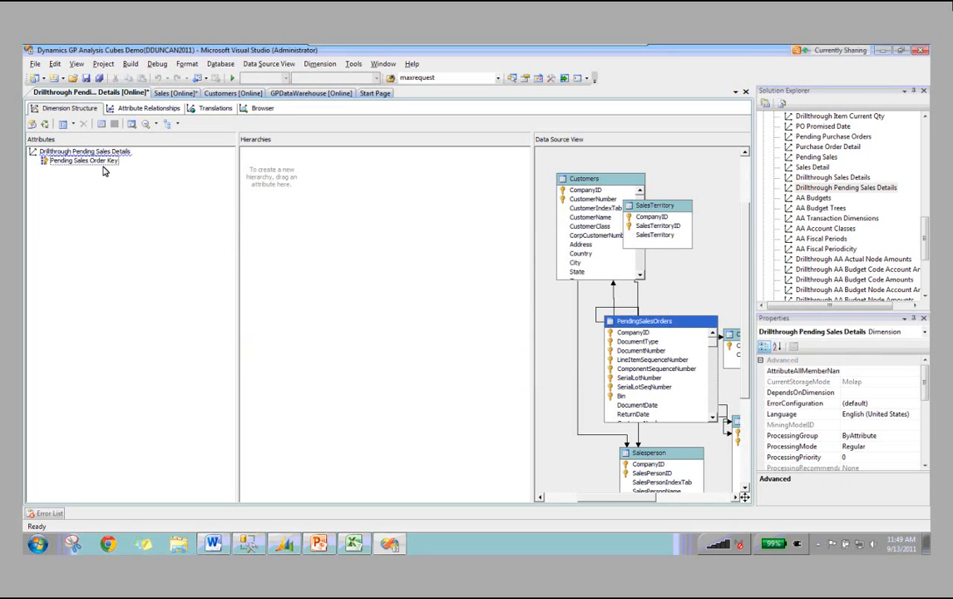
Step: Enlarge the data source view and add CompanyID, DocumentType and DocumentNumber from the PendingSalesOrders table as dimension attributes
left_click(51, 160)
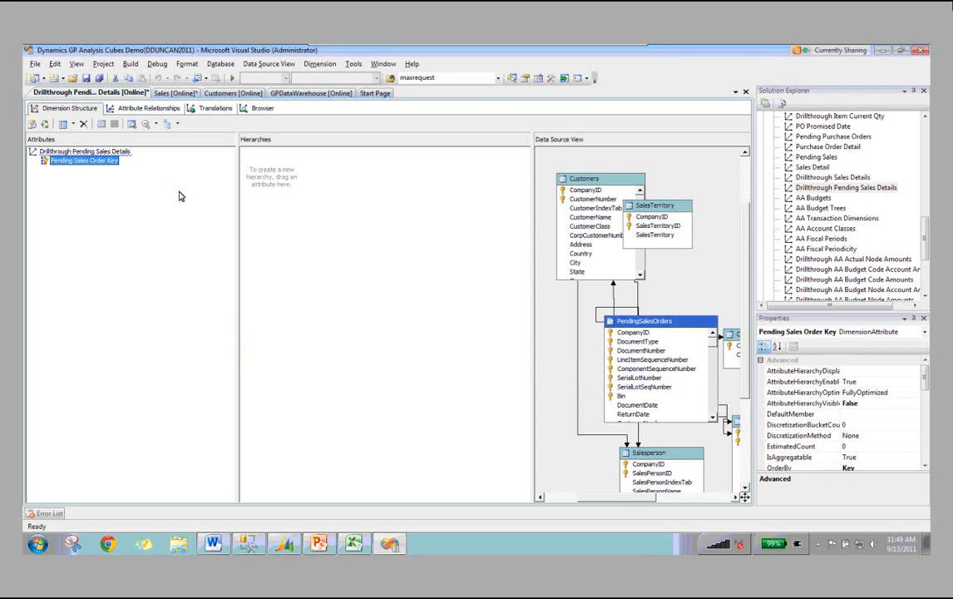
left_click_drag(532, 243, 450, 236)
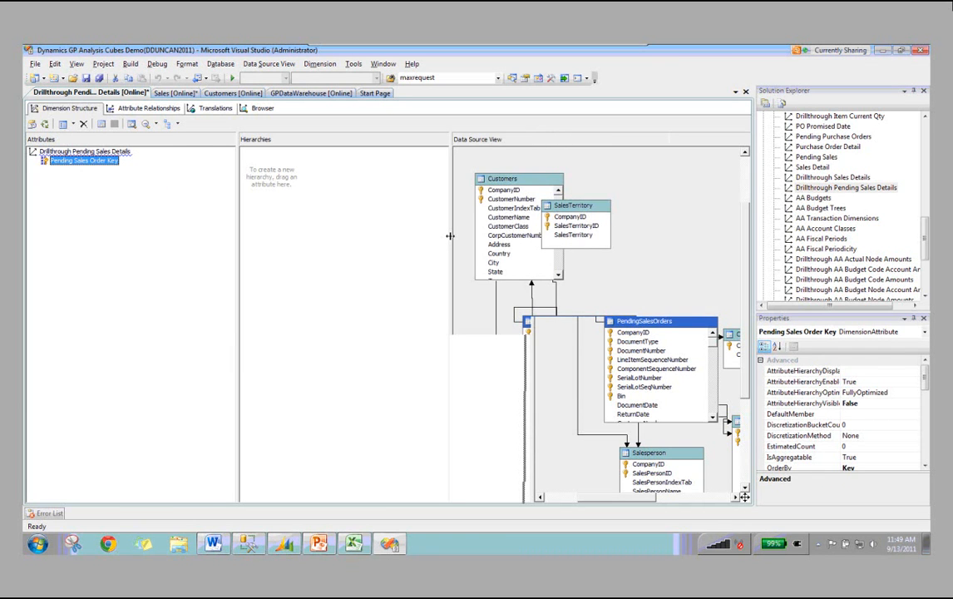
left_click_drag(567, 322, 532, 284)
left_click_drag(516, 295, 125, 266)
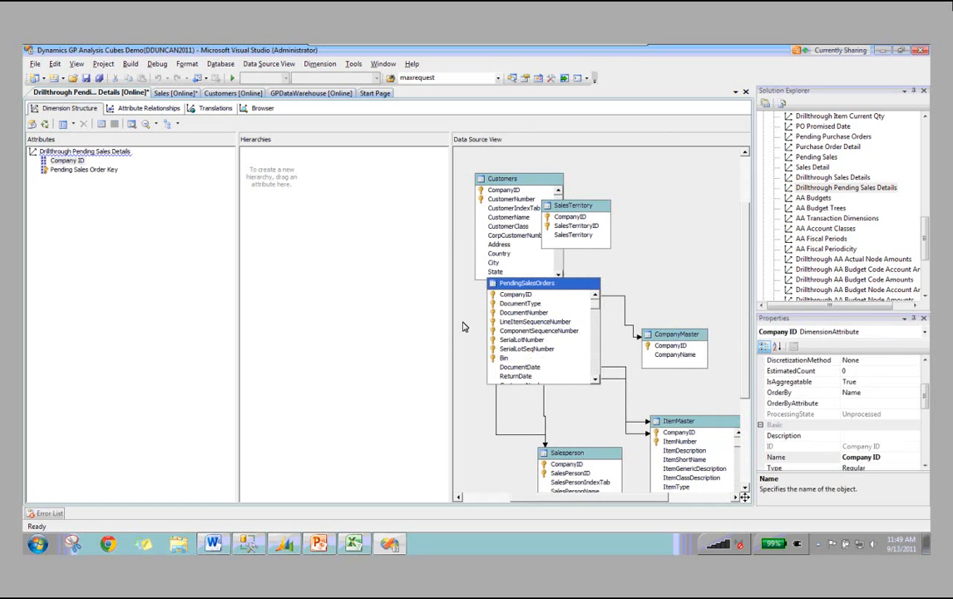
left_click(534, 305)
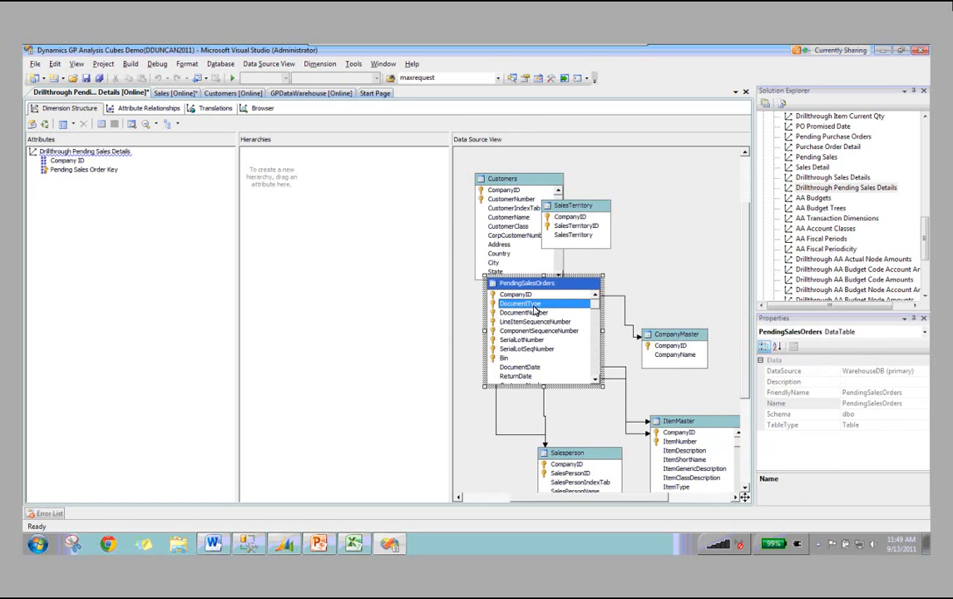
double_click(534, 306)
left_click(546, 314)
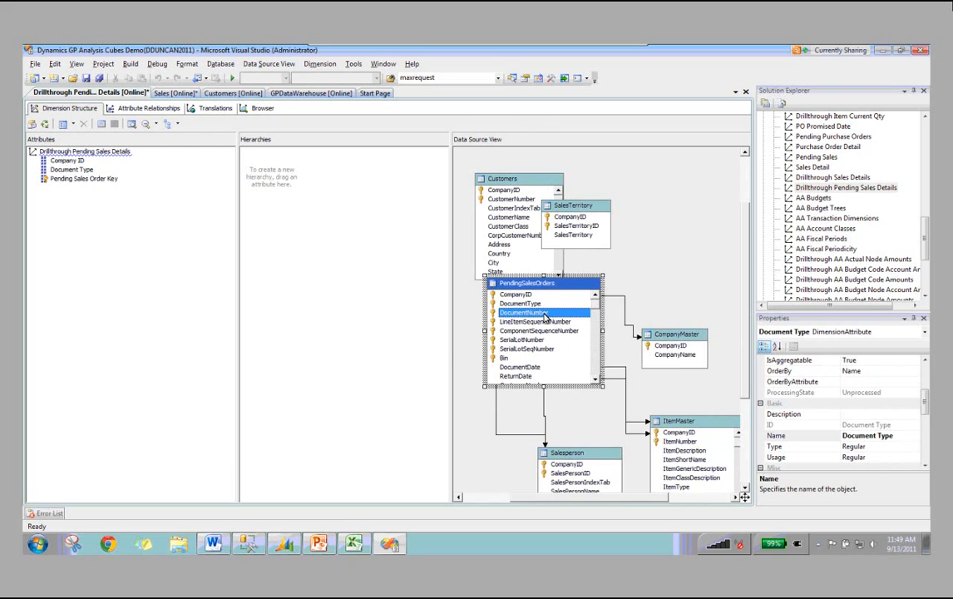
double_click(546, 314)
Step: Add CustomerName from Customers, ItemDescription from ItemMaster and DocumentDate from PendingSalesOrders as dimension attributes
scroll(536, 343, "down", 1)
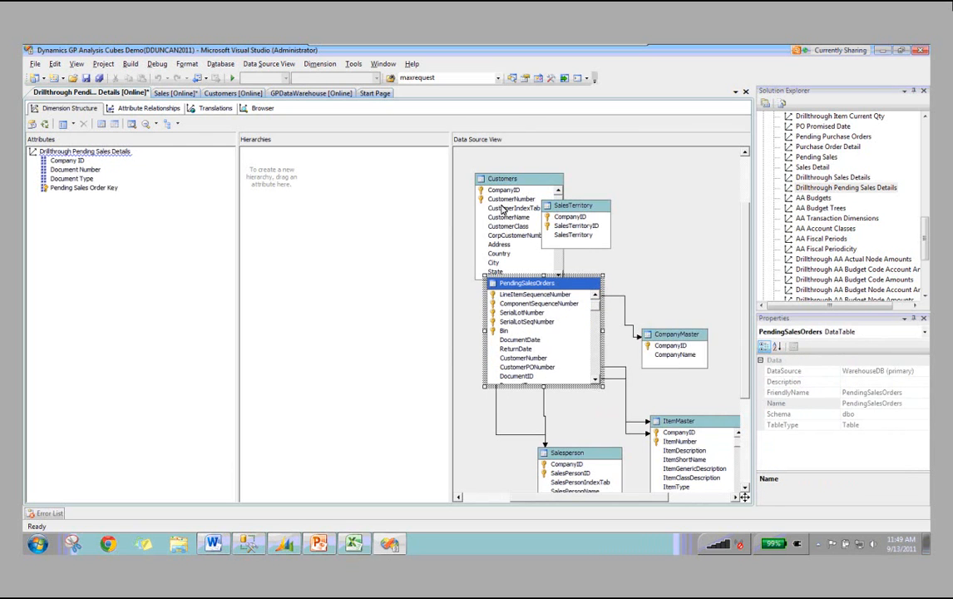
left_click(501, 178)
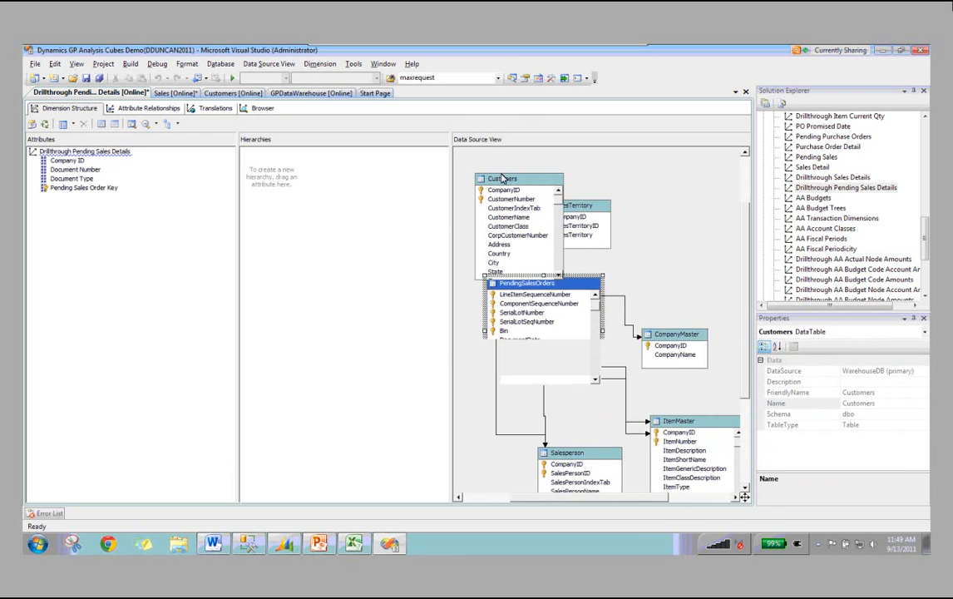
double_click(508, 217)
left_click_drag(679, 420, 124, 333)
left_click_drag(517, 339, 144, 351)
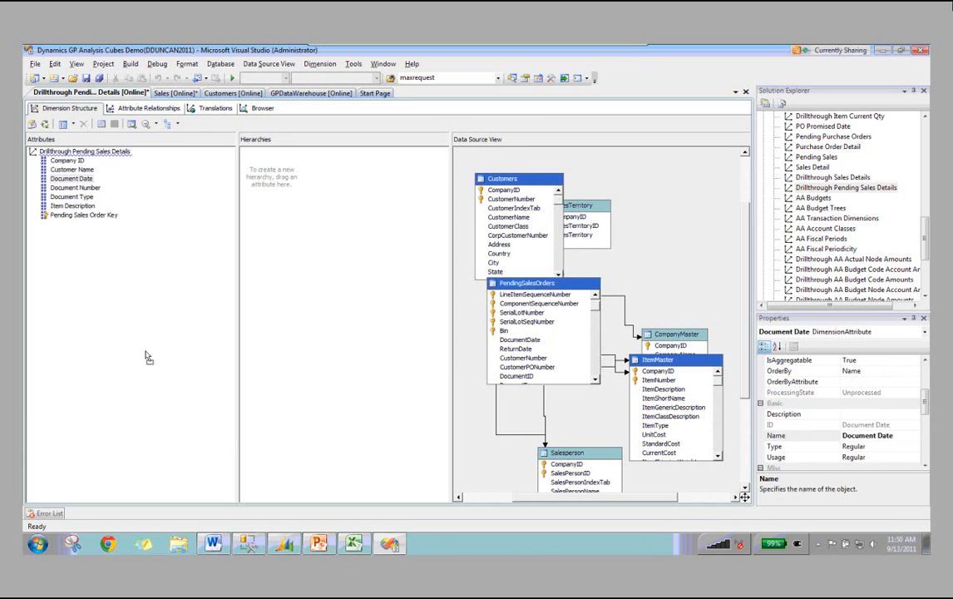
Step: Save the dimension changes, remove the Sales cube from the objects to process, and close the processing dialog without running it
left_click(65, 151)
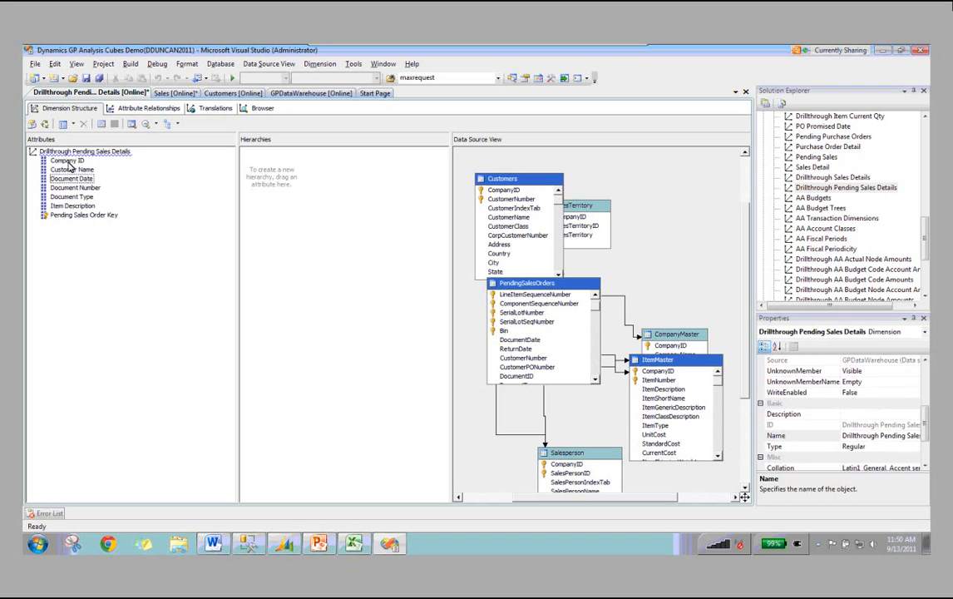
left_click(72, 179)
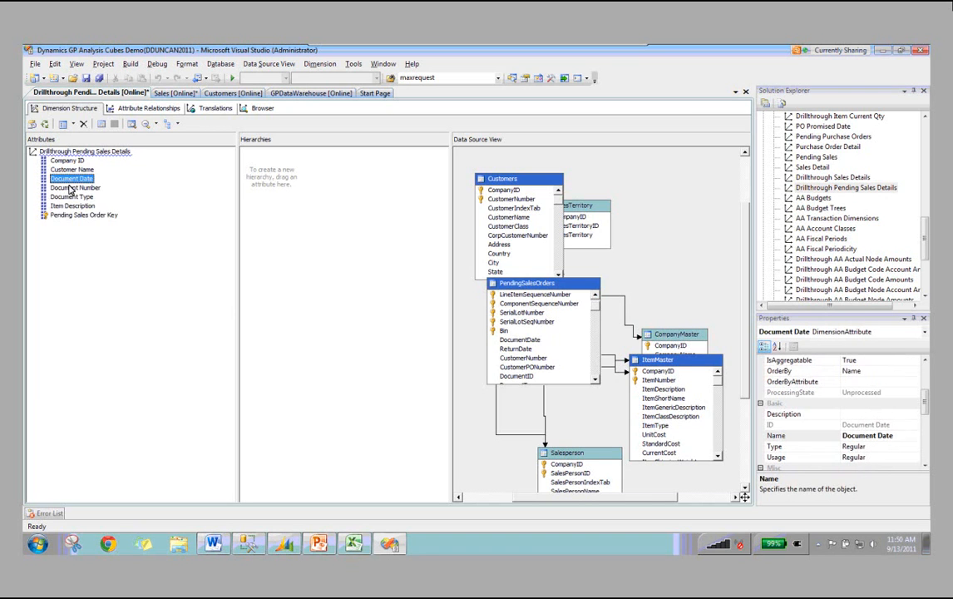
left_click(72, 152)
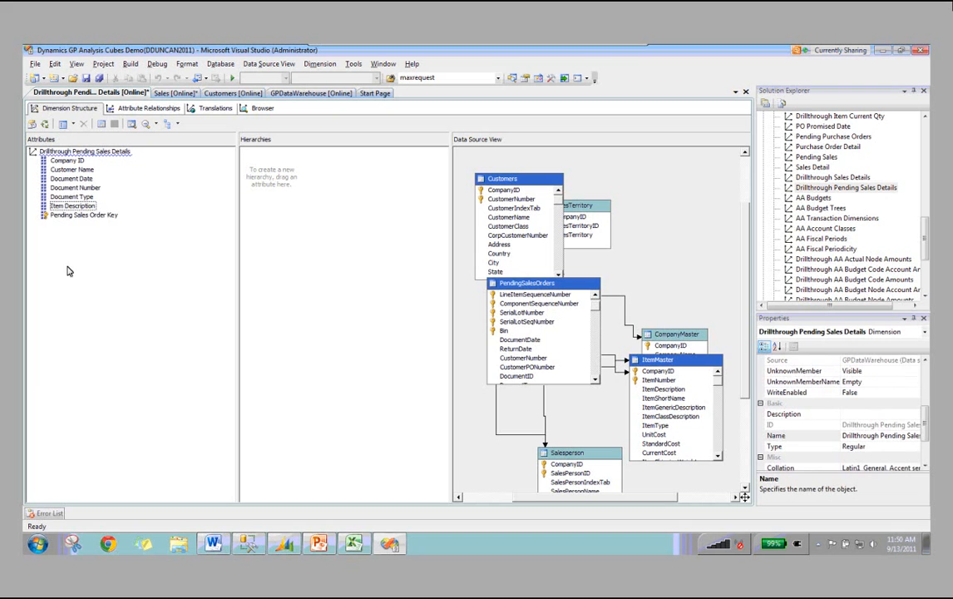
left_click(99, 78)
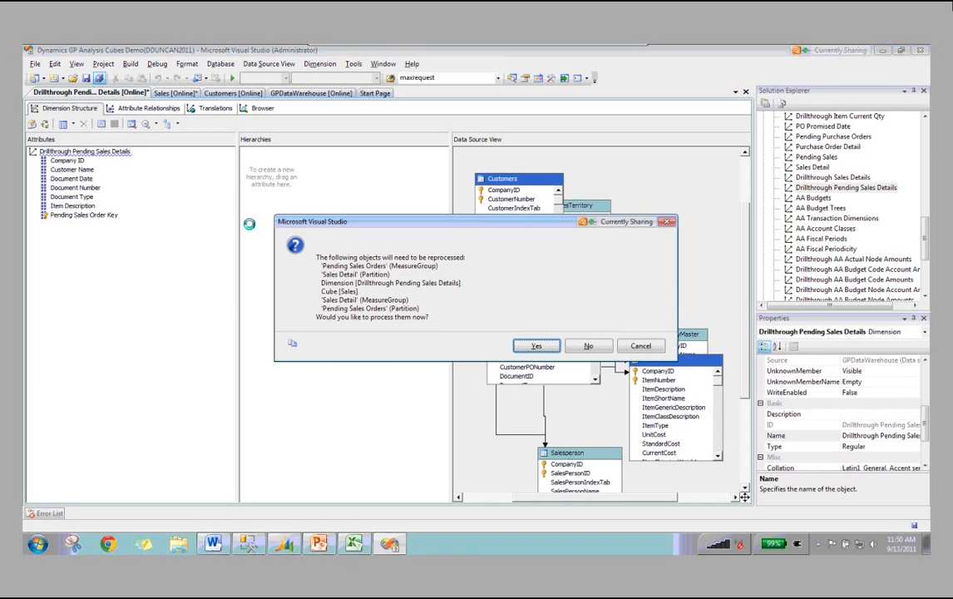
left_click(537, 346)
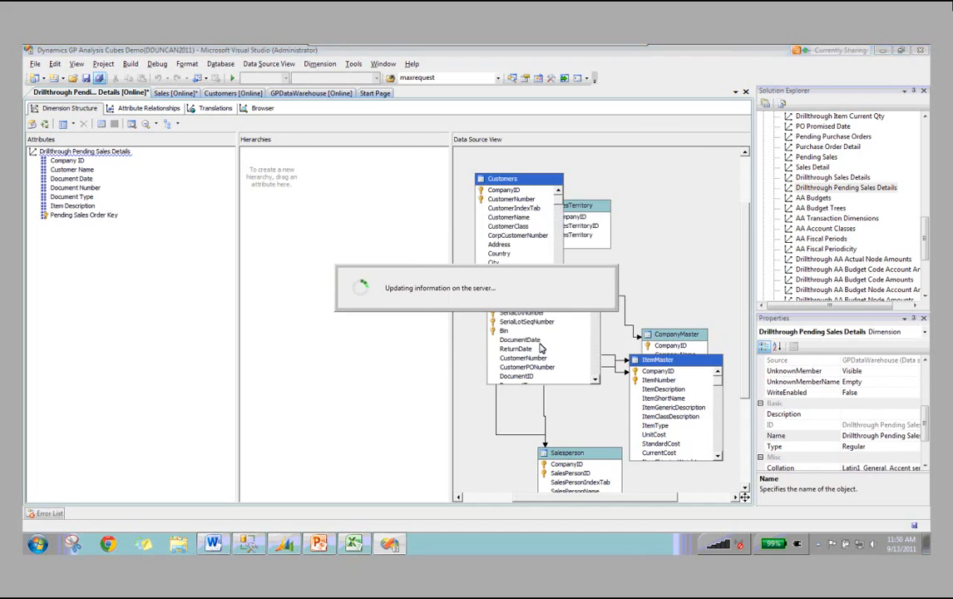
left_click(361, 123)
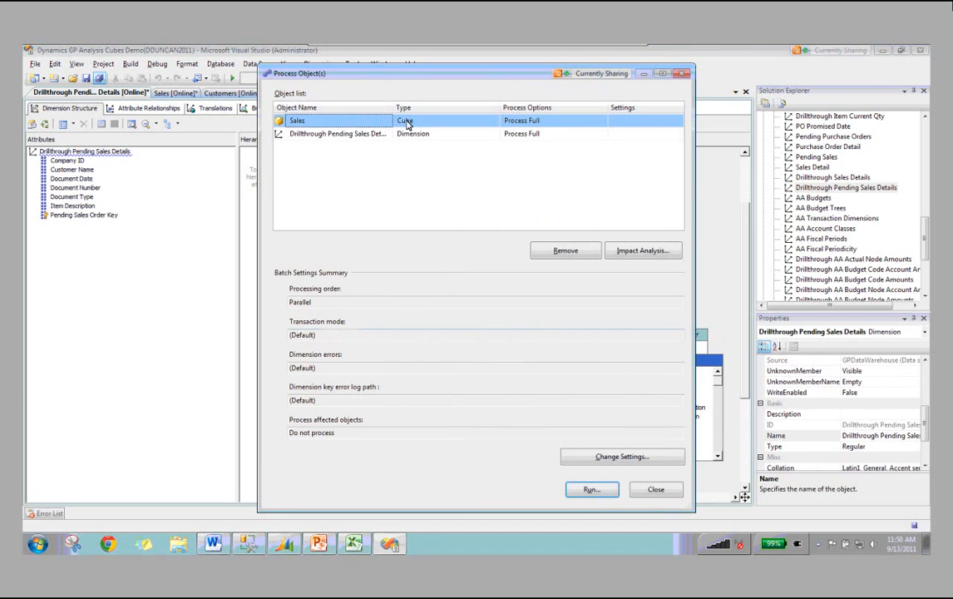
left_click(555, 252)
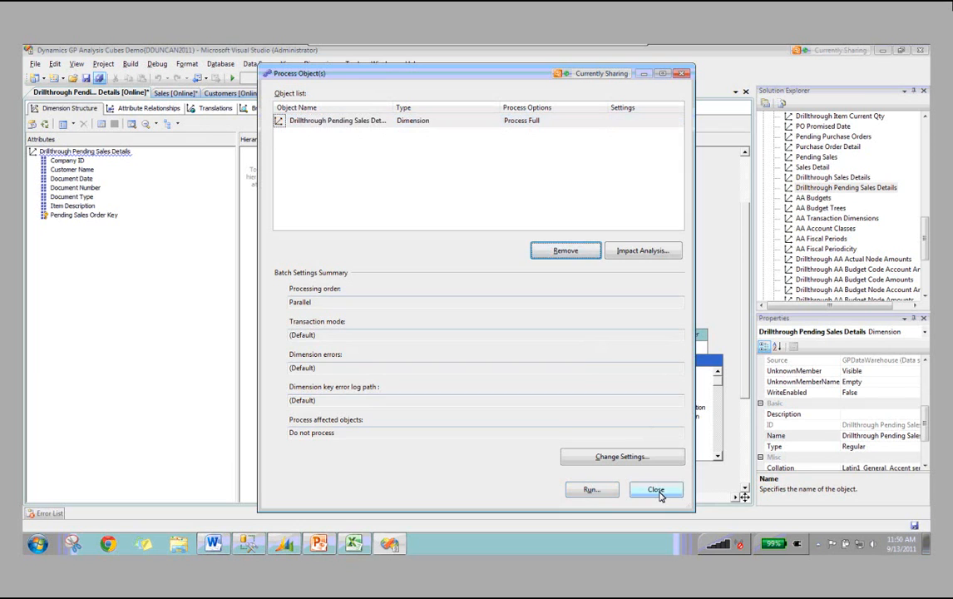
left_click(656, 491)
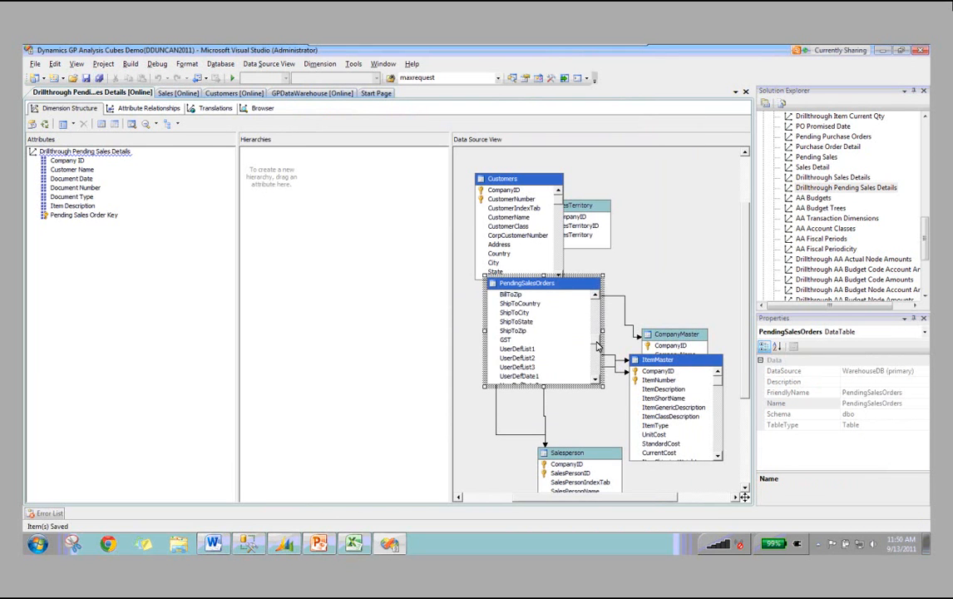
Step: Add QuantityinBaseAmount from the PendingSalesOrders table as a dimension attribute and save
scroll(597, 346, "down", 3)
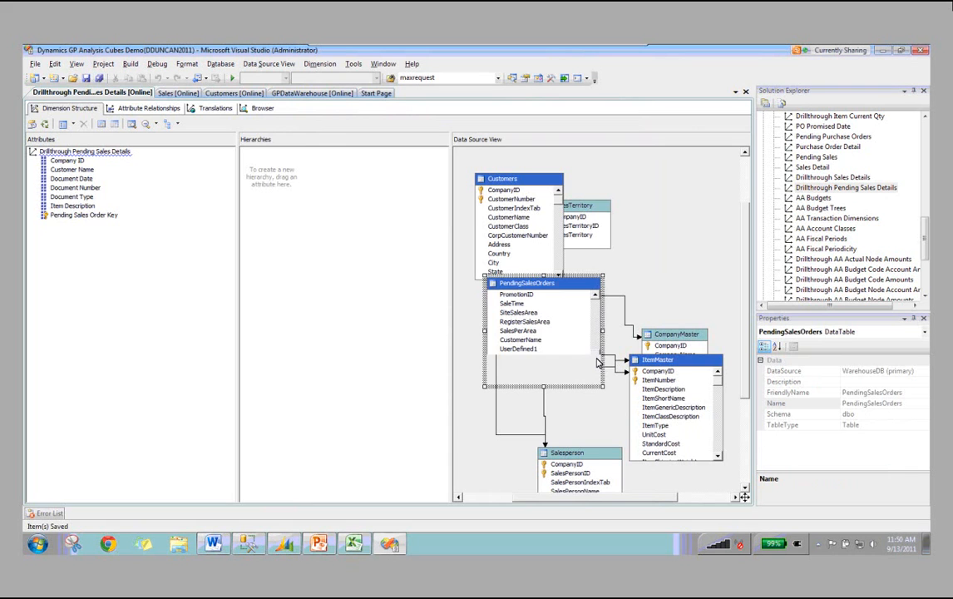
scroll(596, 349, "up", 3)
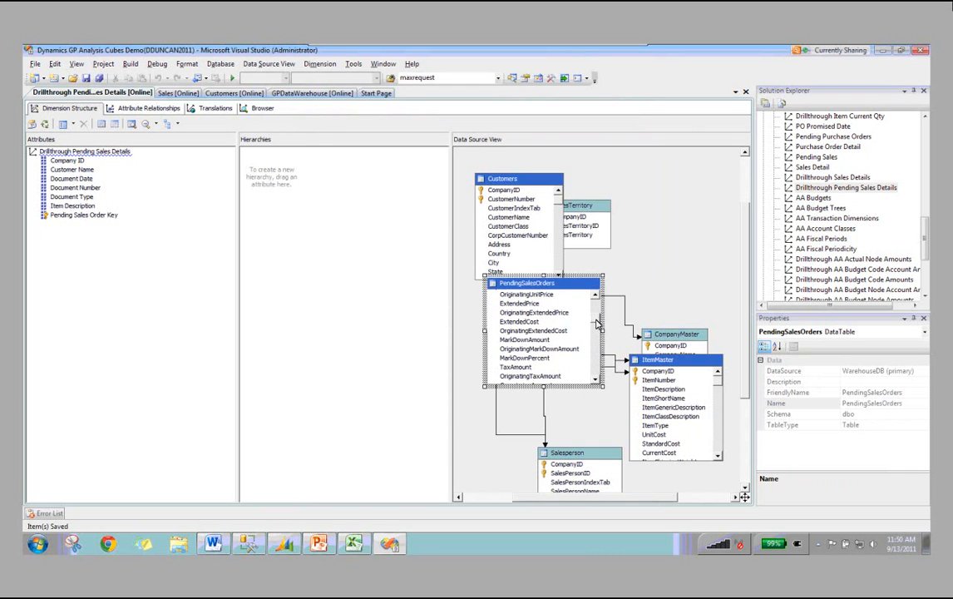
scroll(596, 321, "up", 3)
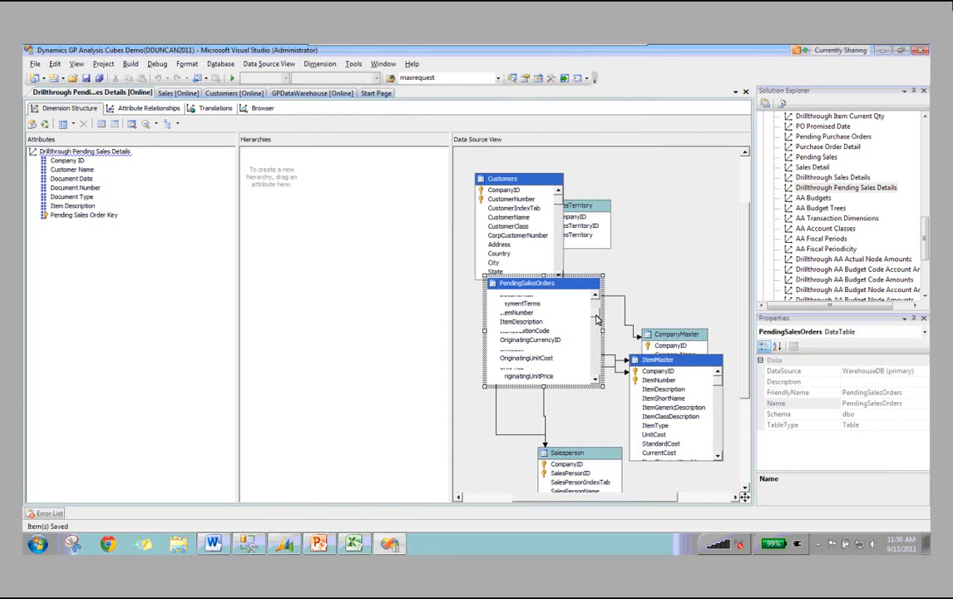
scroll(597, 319, "down", 5)
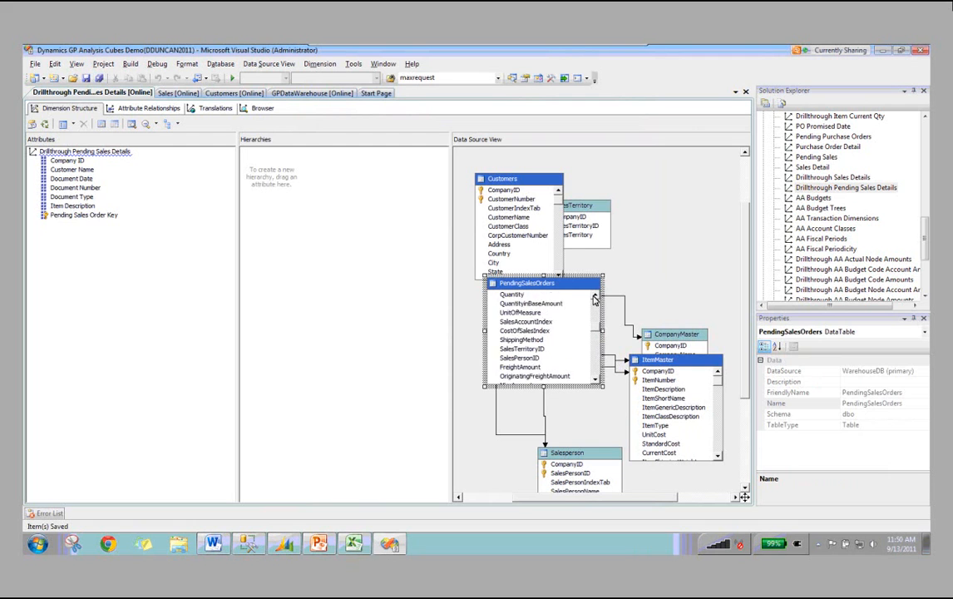
left_click(515, 322)
left_click_drag(515, 321, 132, 247)
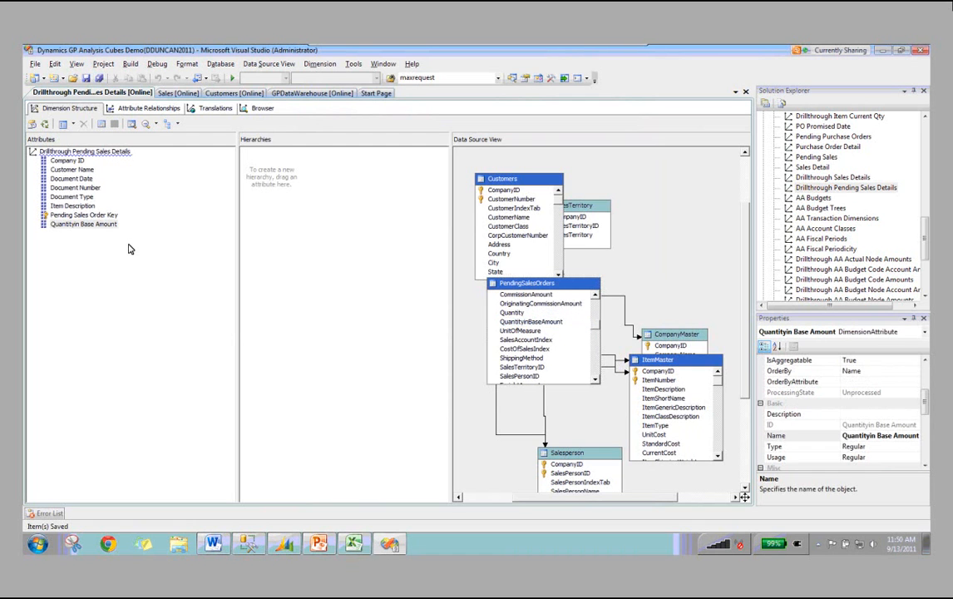
key("ctrl+s")
Step: Run a full process of the Drillthrough Pending Sales Details dimension and close the processing dialog
left_click(320, 64)
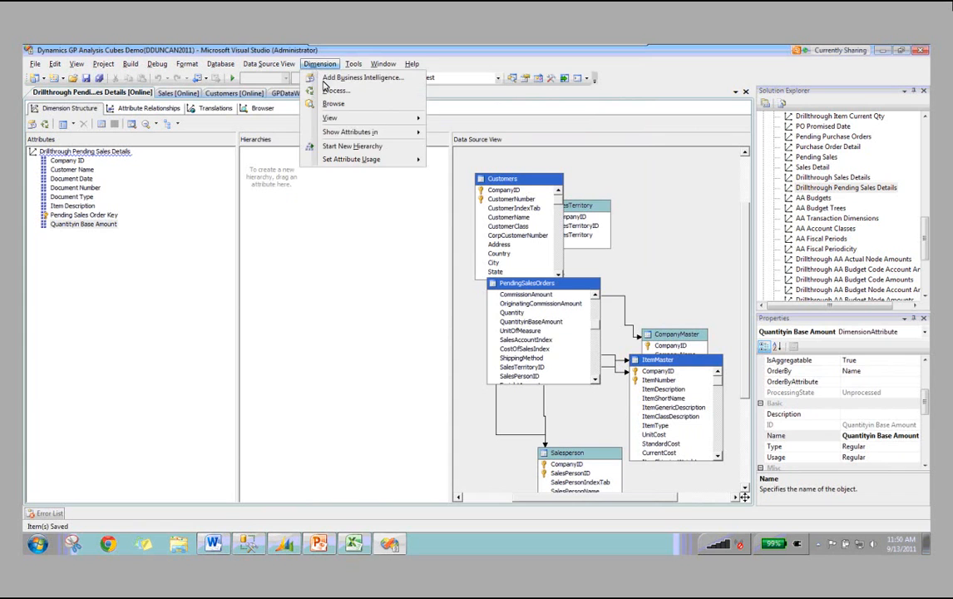
left_click(334, 90)
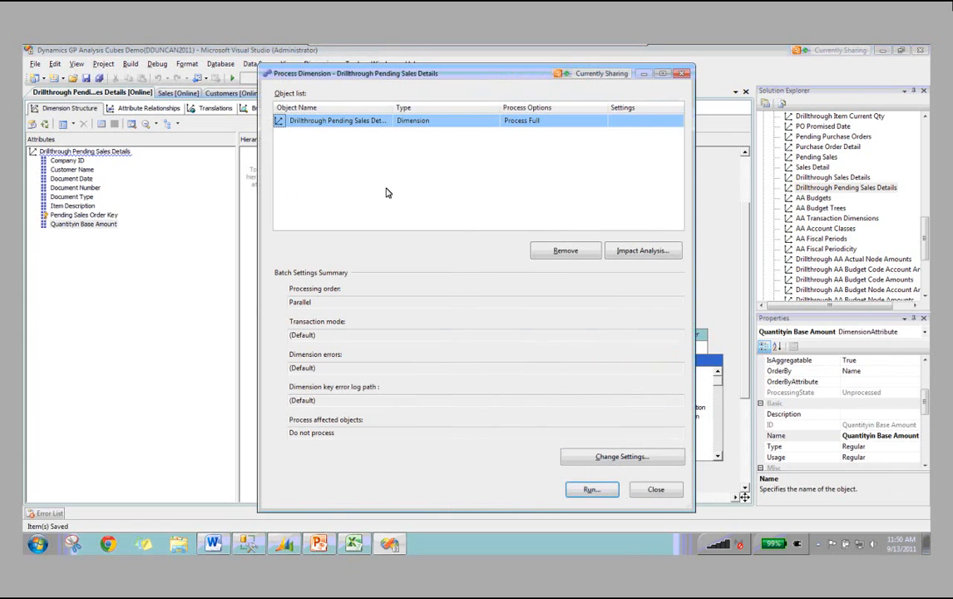
left_click(606, 490)
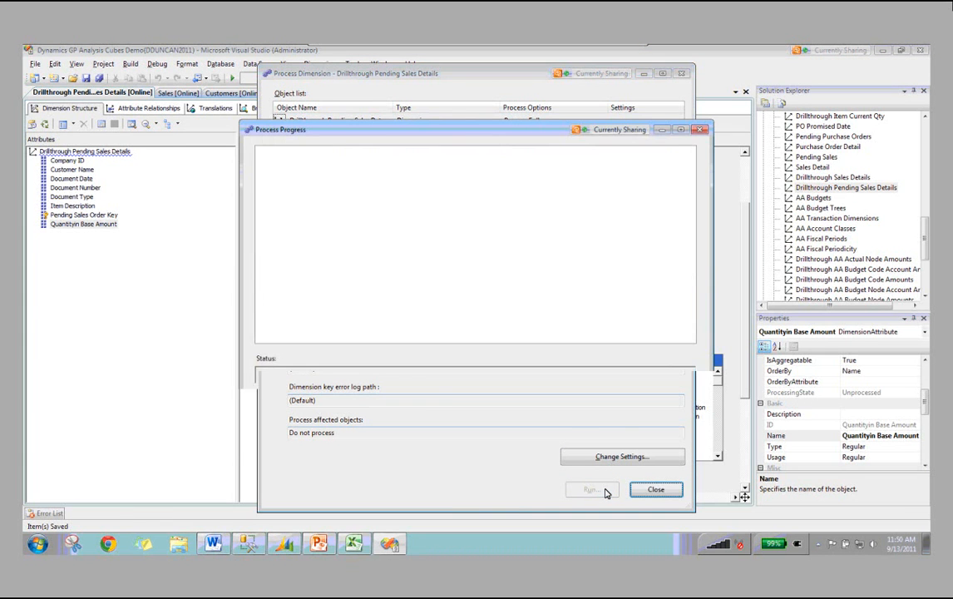
left_click(653, 489)
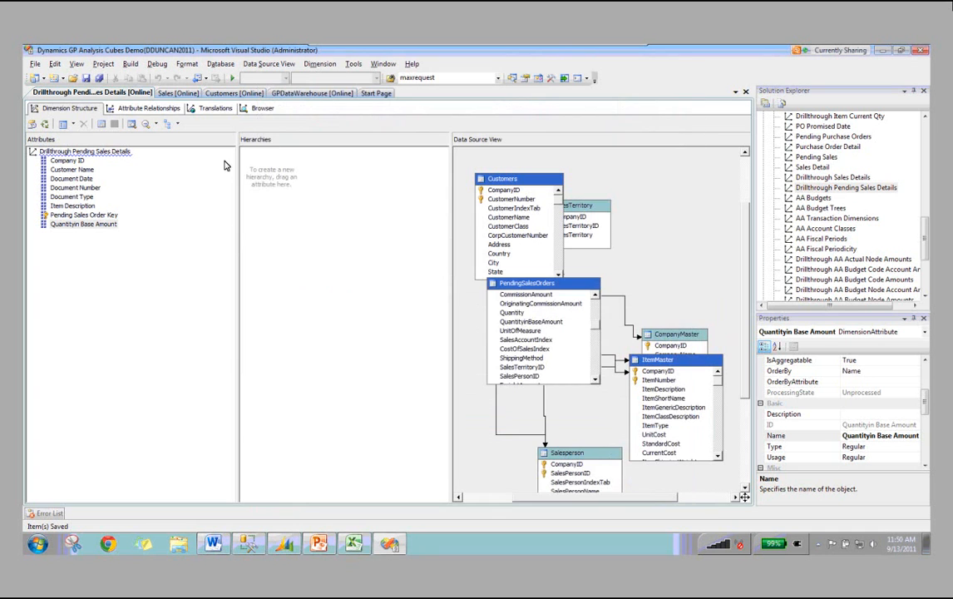
Step: Open the Drillthrough Pending Sales Orders action of the Sales cube
left_click(177, 93)
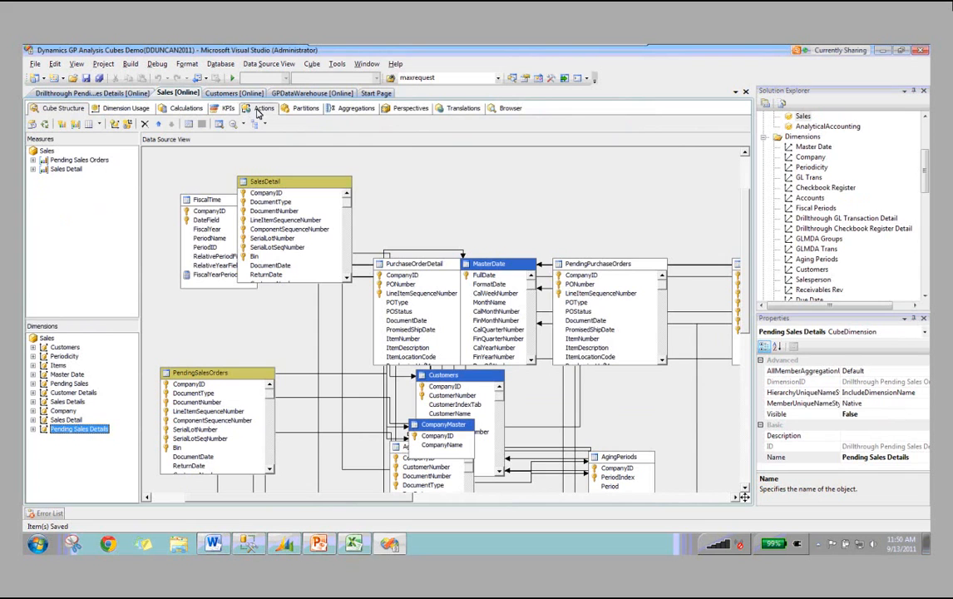
left_click(259, 109)
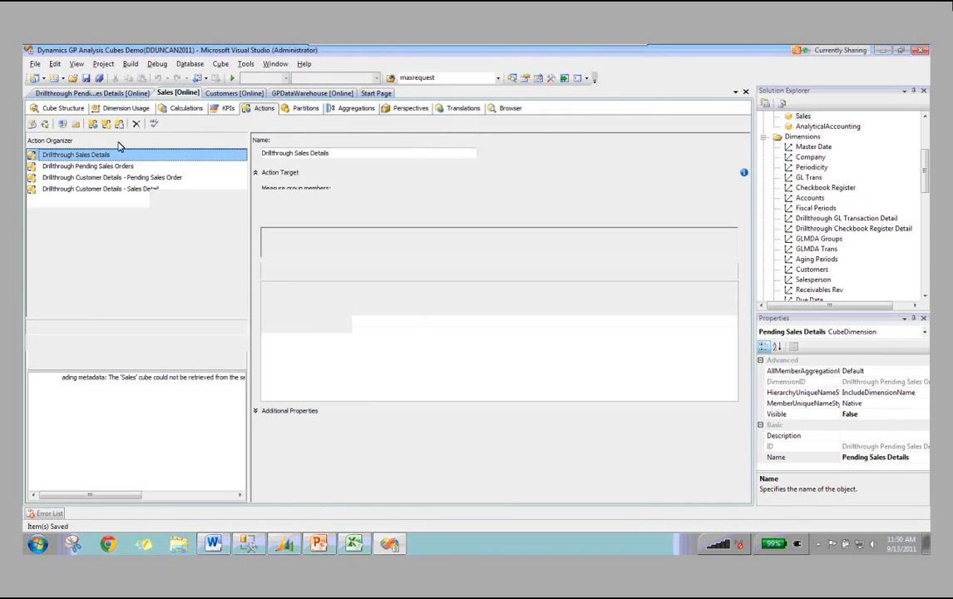
left_click(119, 166)
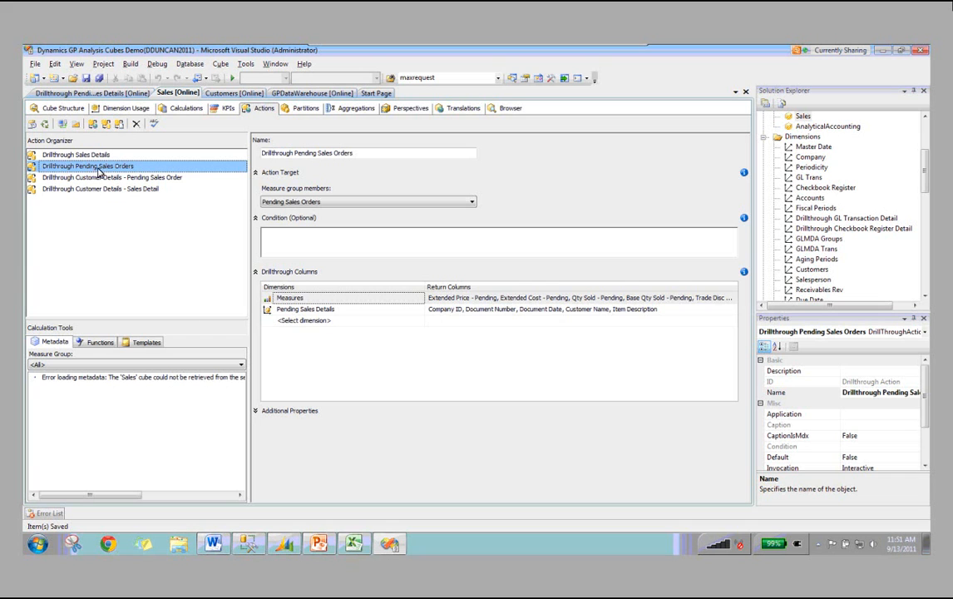
Step: Delete the Drillthrough Pending Sales Orders action from the Sales cube
right_click(277, 307)
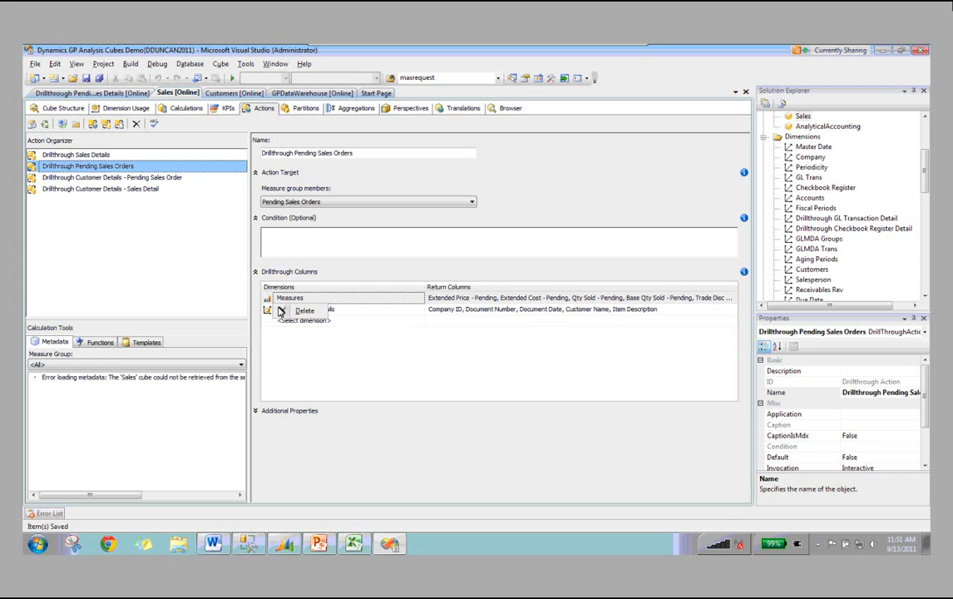
left_click(283, 310)
left_click(544, 343)
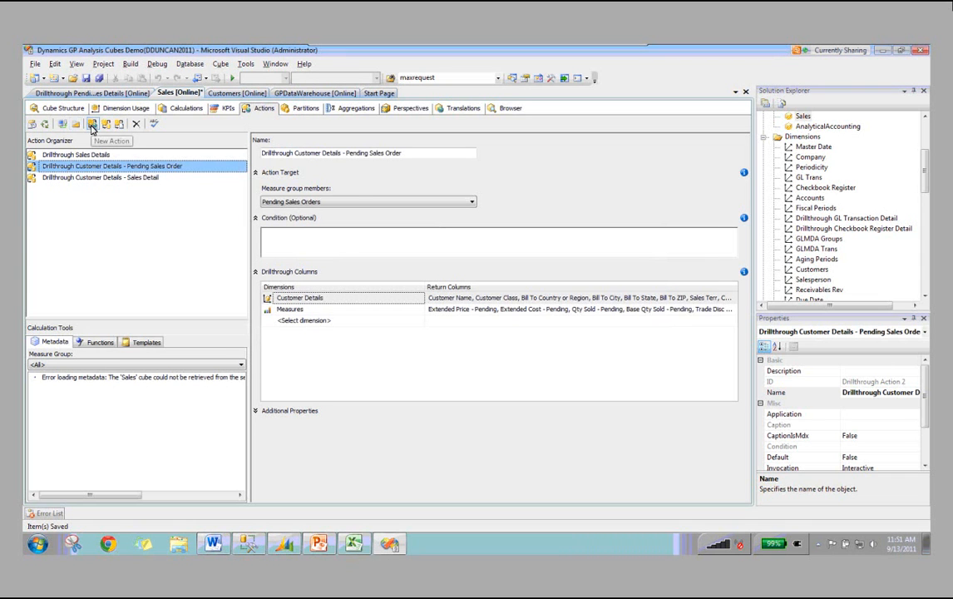
Step: Create a drillthrough action named Drillthrough Pending Sales that targets the Pending Sales Orders measure group
left_click(105, 125)
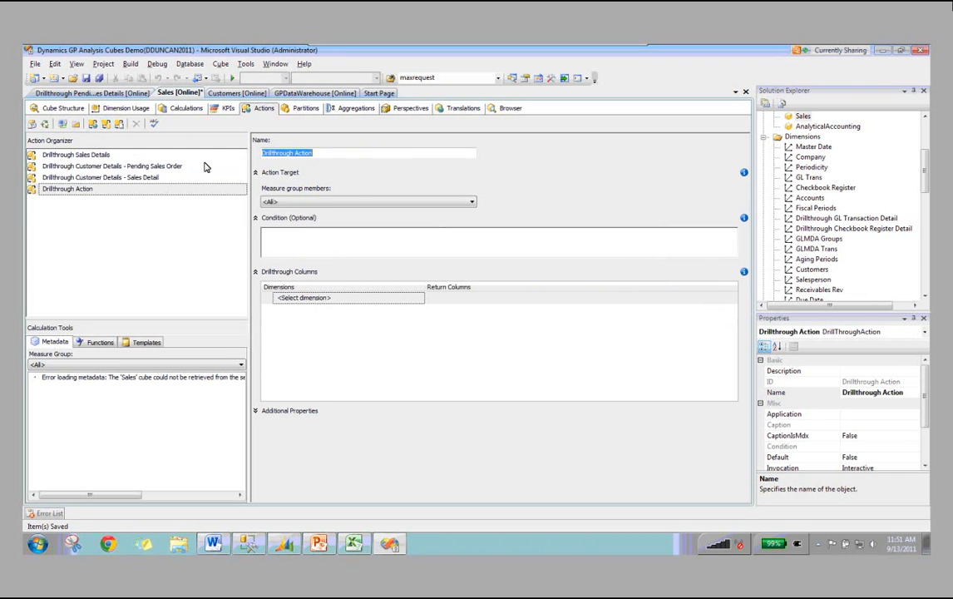
type("Dri")
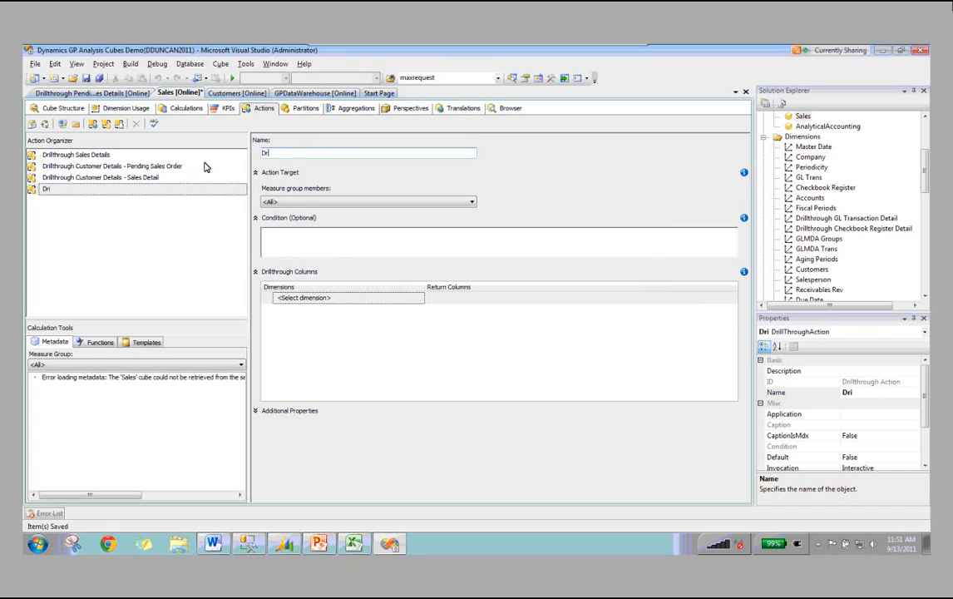
type("llthrough Pendi")
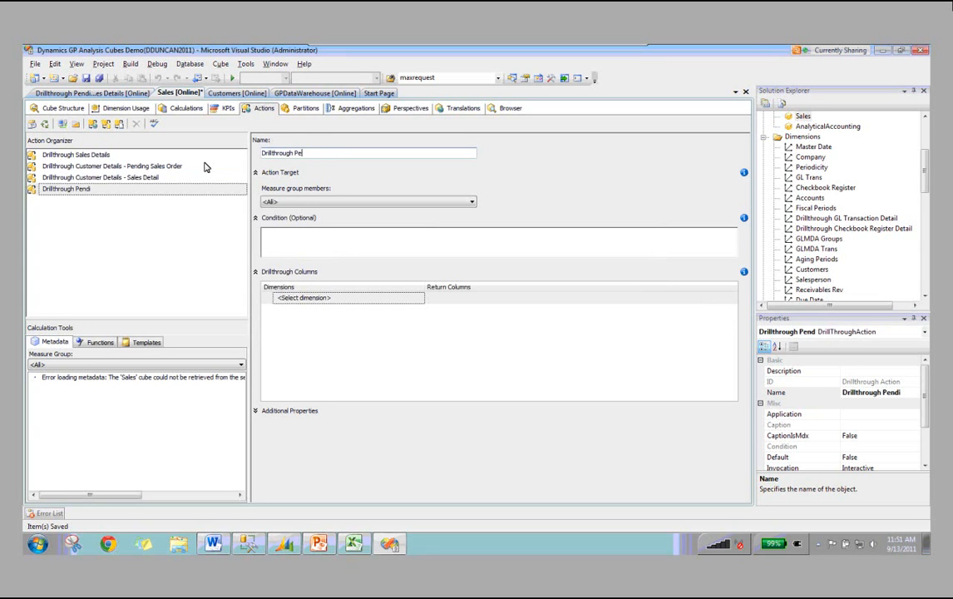
type("ng Sales")
left_click(283, 201)
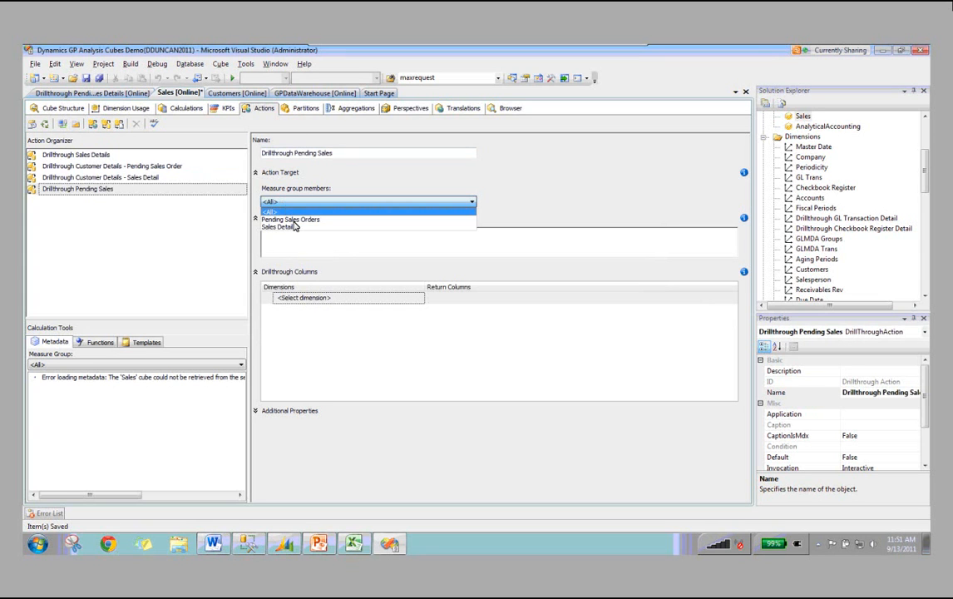
left_click(292, 220)
Step: Add Pending Sales Details to the drillthrough columns, returning Company ID, Document Type, Document Number, Customer Name, Item Description, Document Date and Quantityin Base Amount
left_click(361, 300)
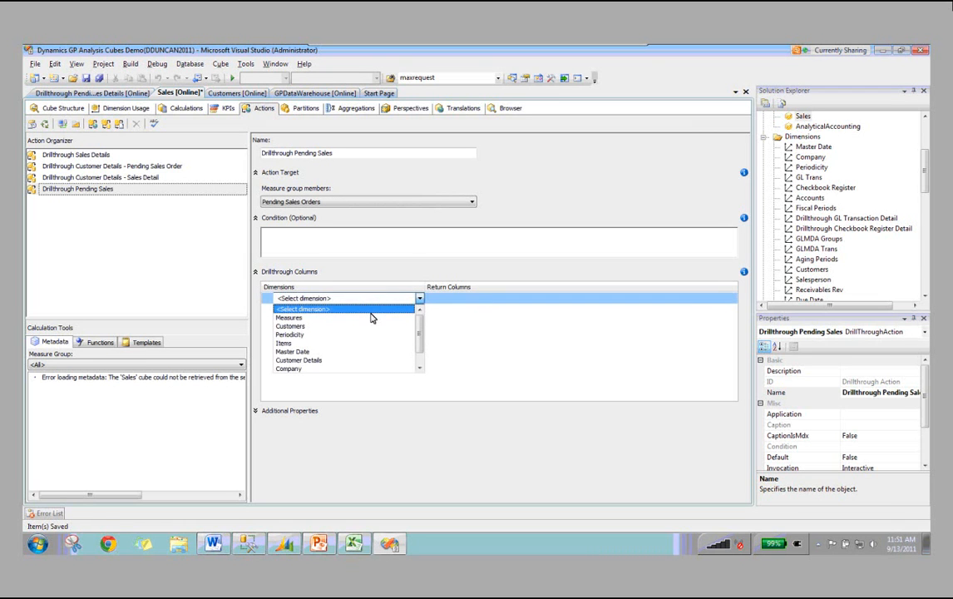
left_click(407, 368)
left_click(453, 300)
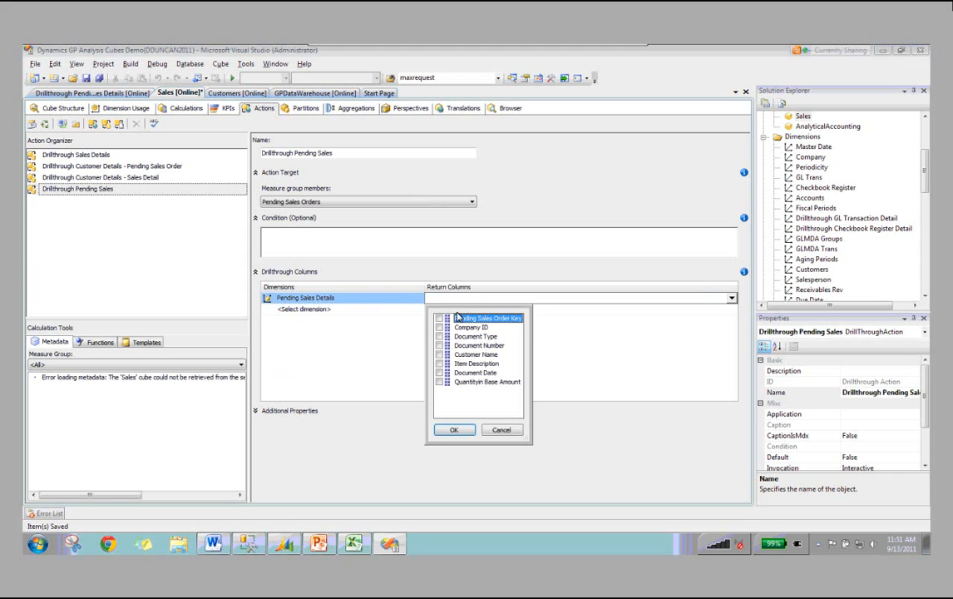
left_click(439, 326)
left_click(440, 336)
left_click(439, 345)
left_click(440, 354)
left_click(440, 363)
left_click(440, 373)
left_click(440, 381)
left_click(455, 429)
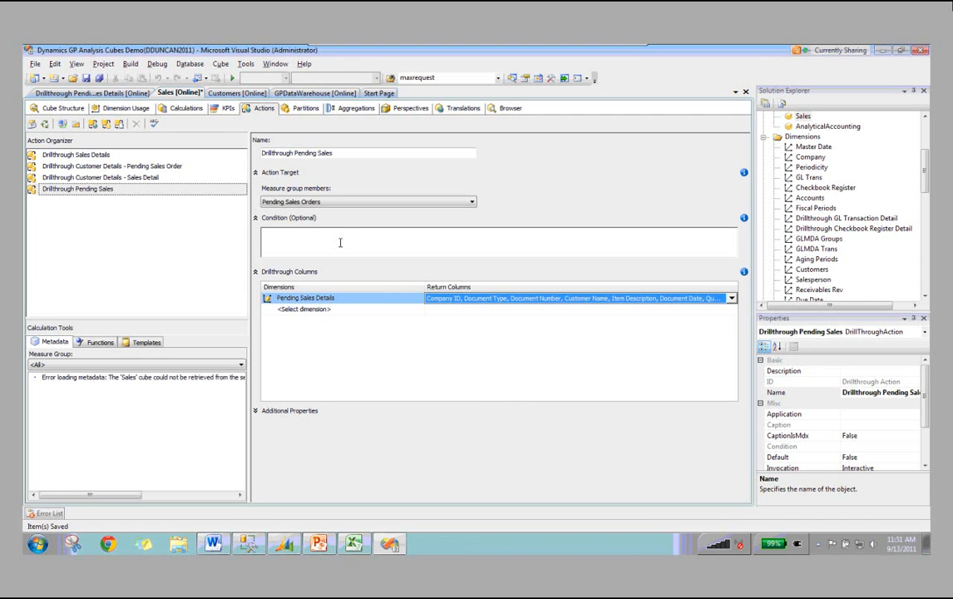
Step: Save all changes, process the Sales cube, and close the processing dialogs
left_click(220, 63)
left_click(242, 93)
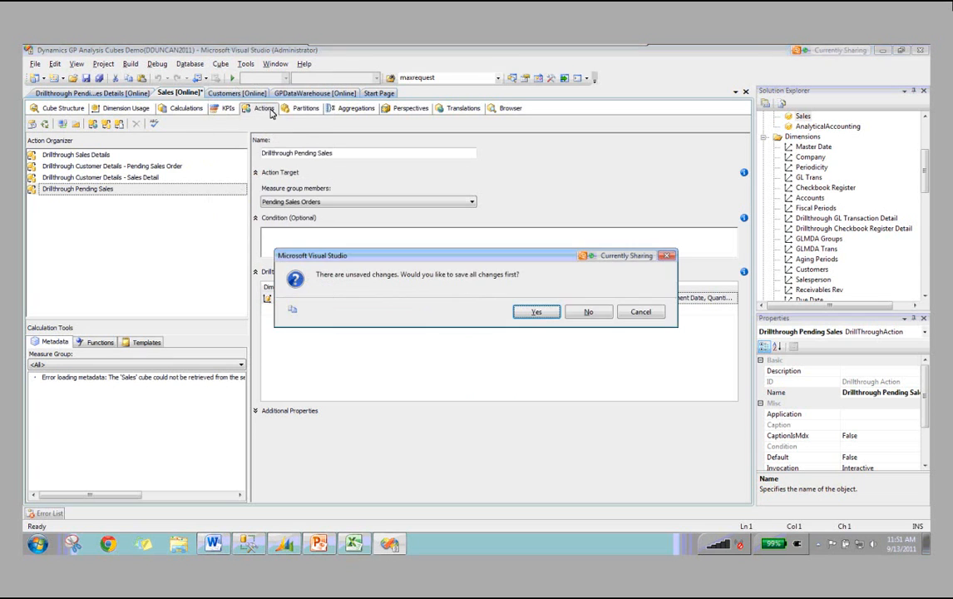
left_click(535, 312)
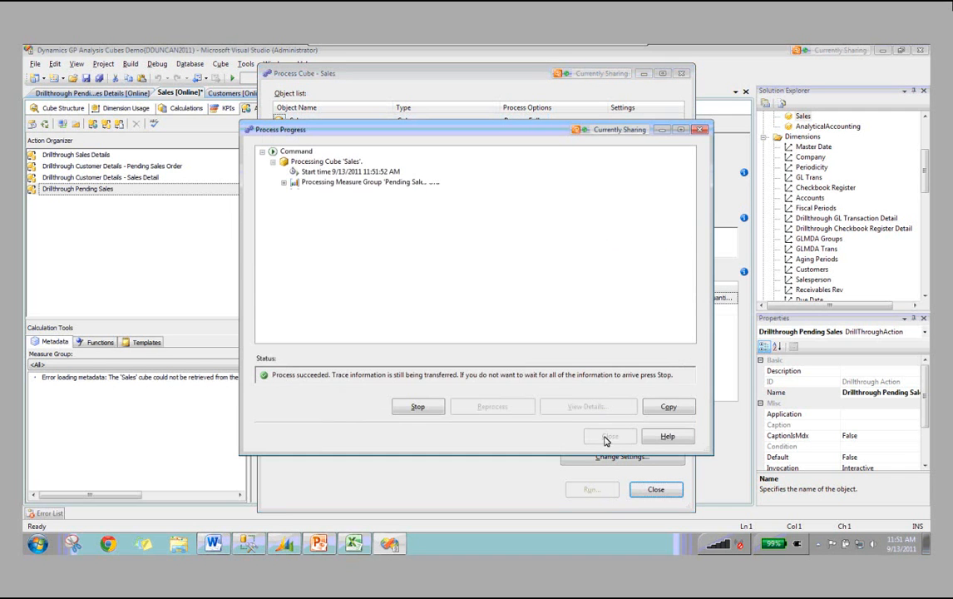
left_click(604, 436)
left_click(656, 489)
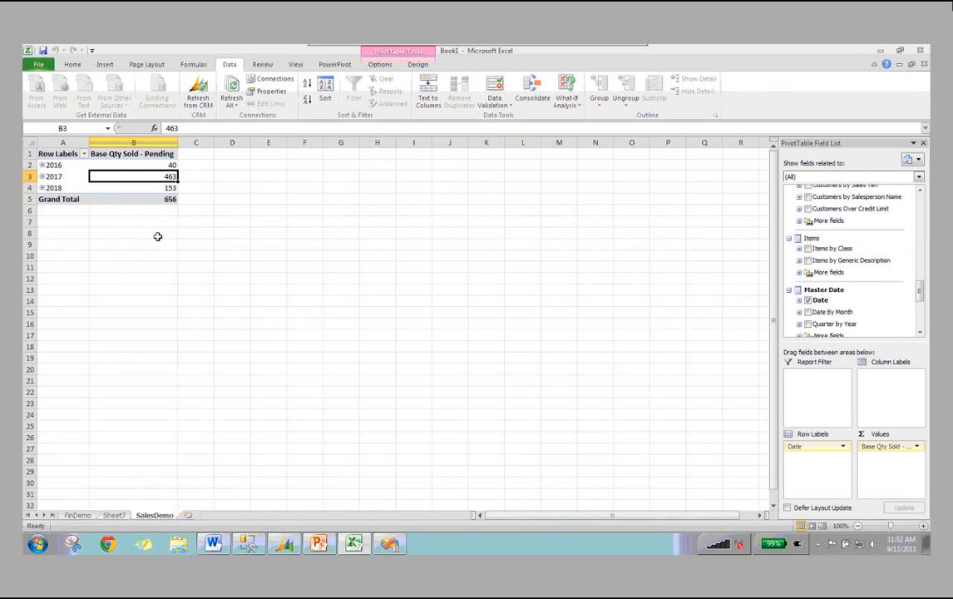
Step: Examine the Drillthrough Pending Sales records on Sheet7 of the Excel workbook, including the Quantityin Base Amount column
left_click(116, 516)
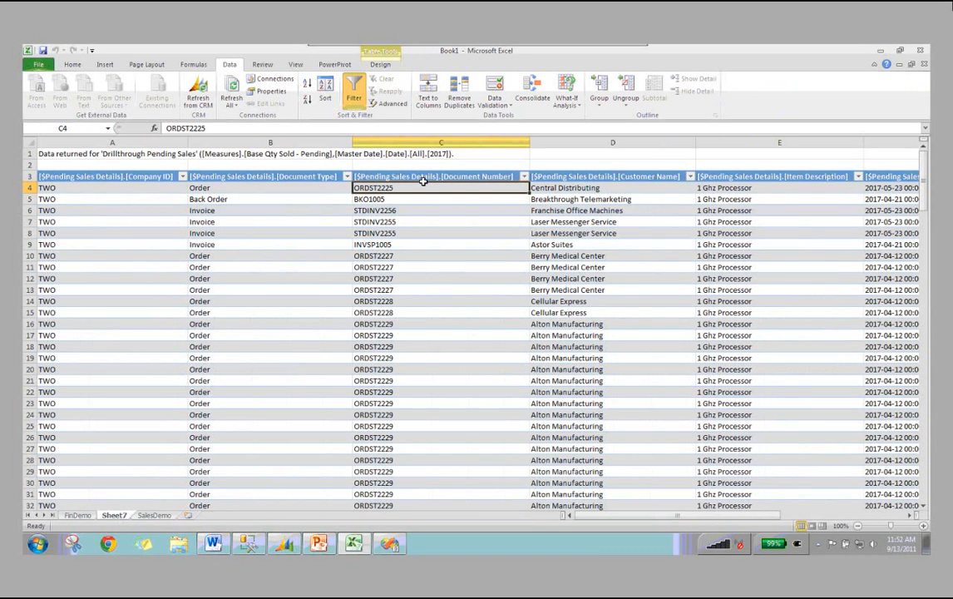
scroll(422, 218, "right", 2)
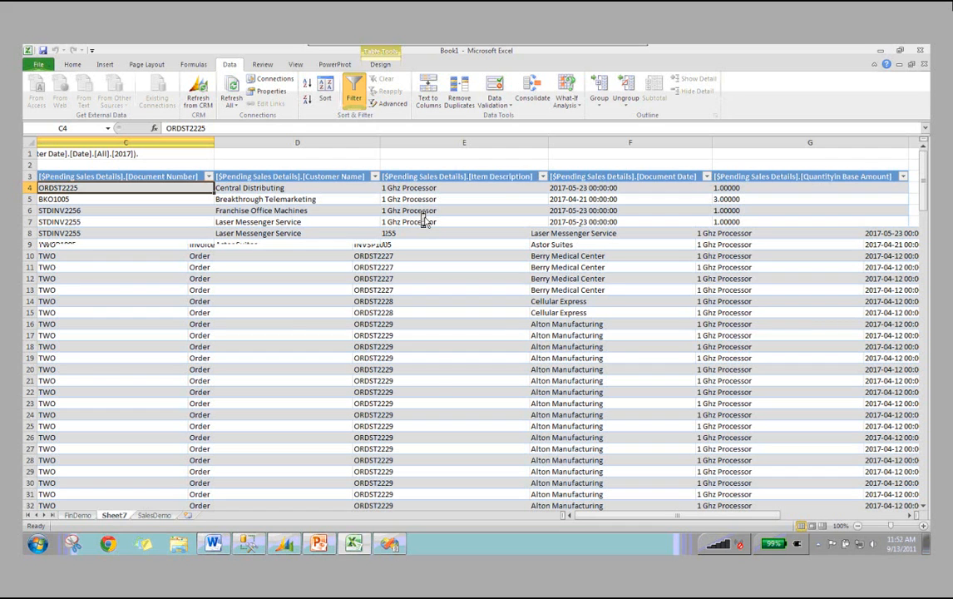
scroll(424, 218, "left", 2)
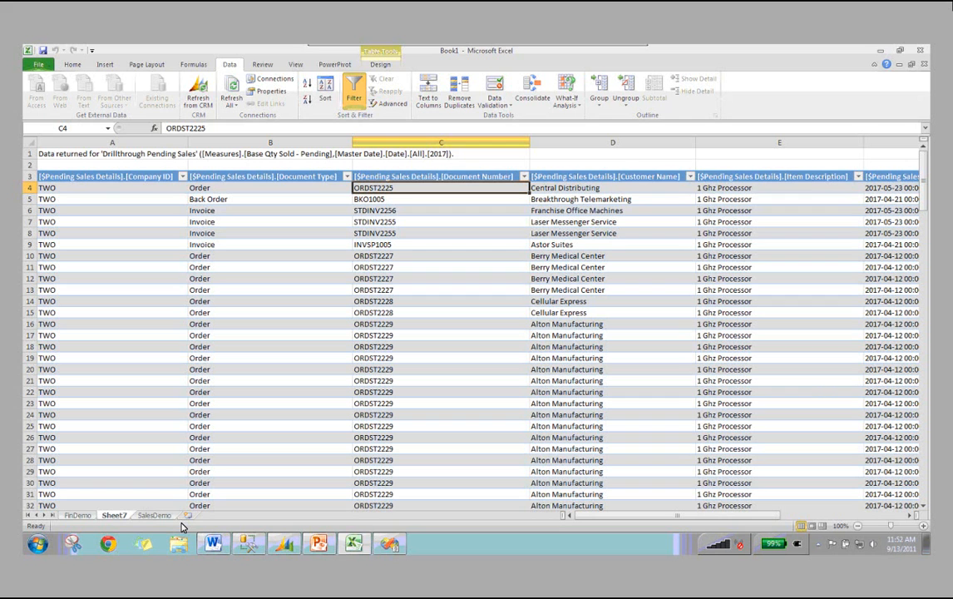
left_click(351, 545)
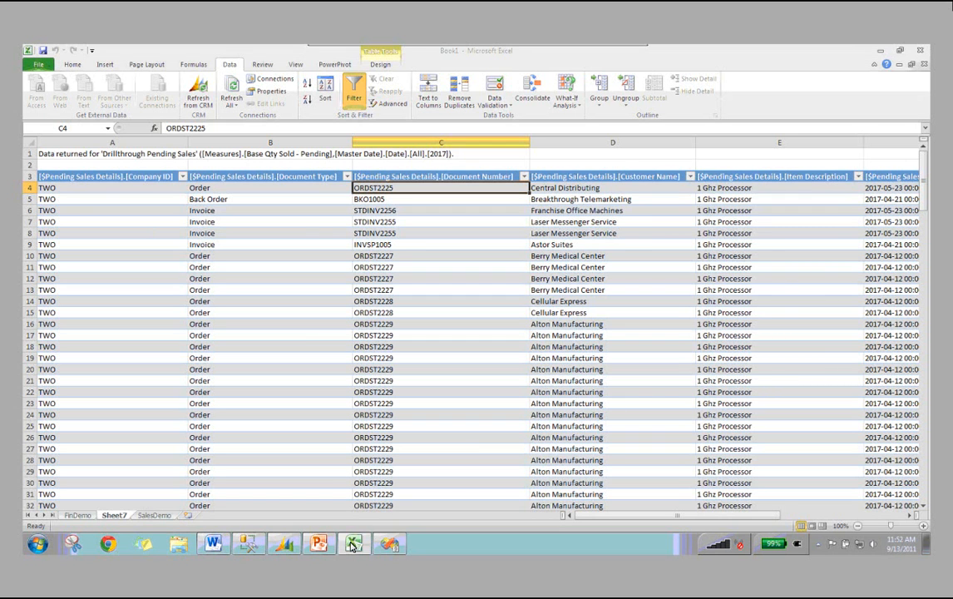